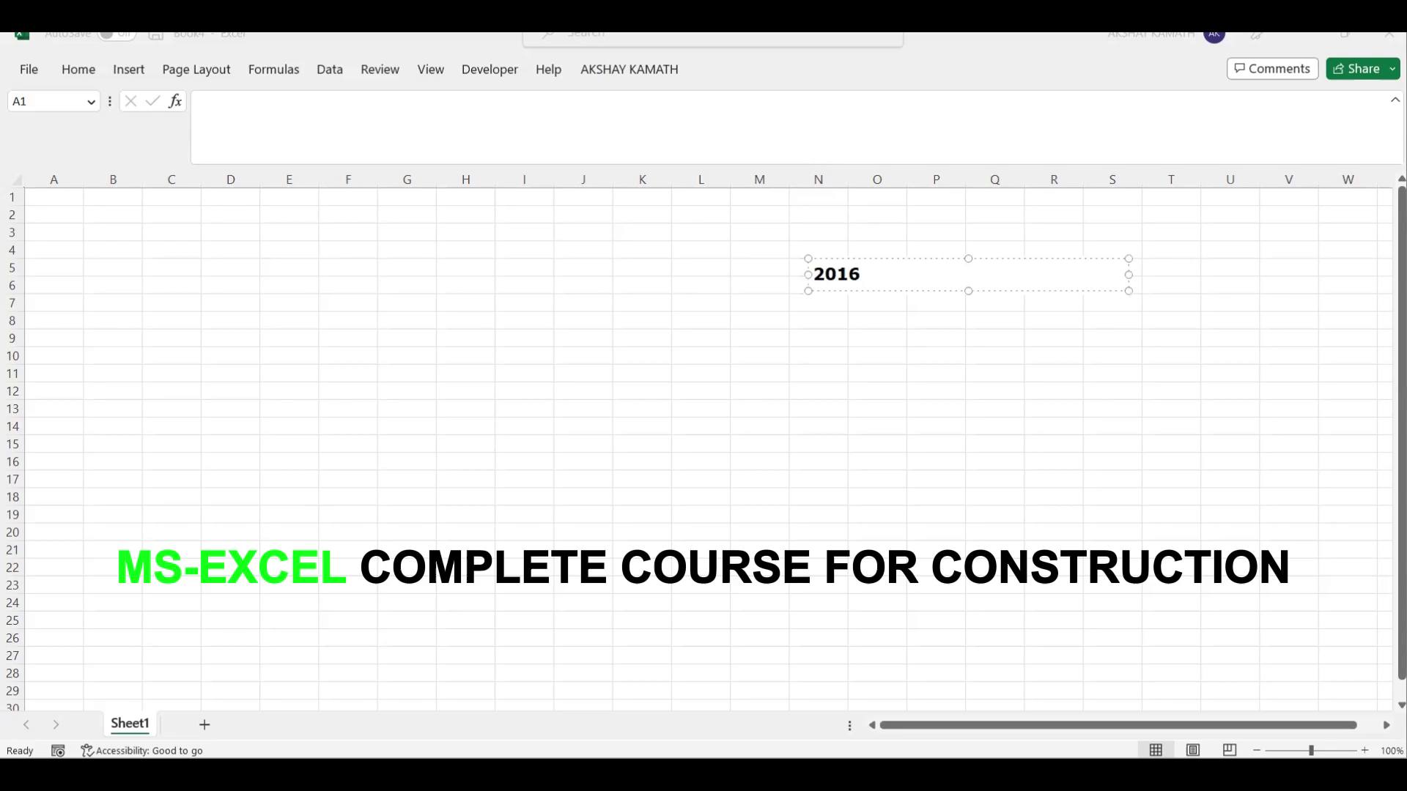
Add two new worksheets to the workbook, view Sheet2 and return to Sheet1
key("Escape")
key("Escape")
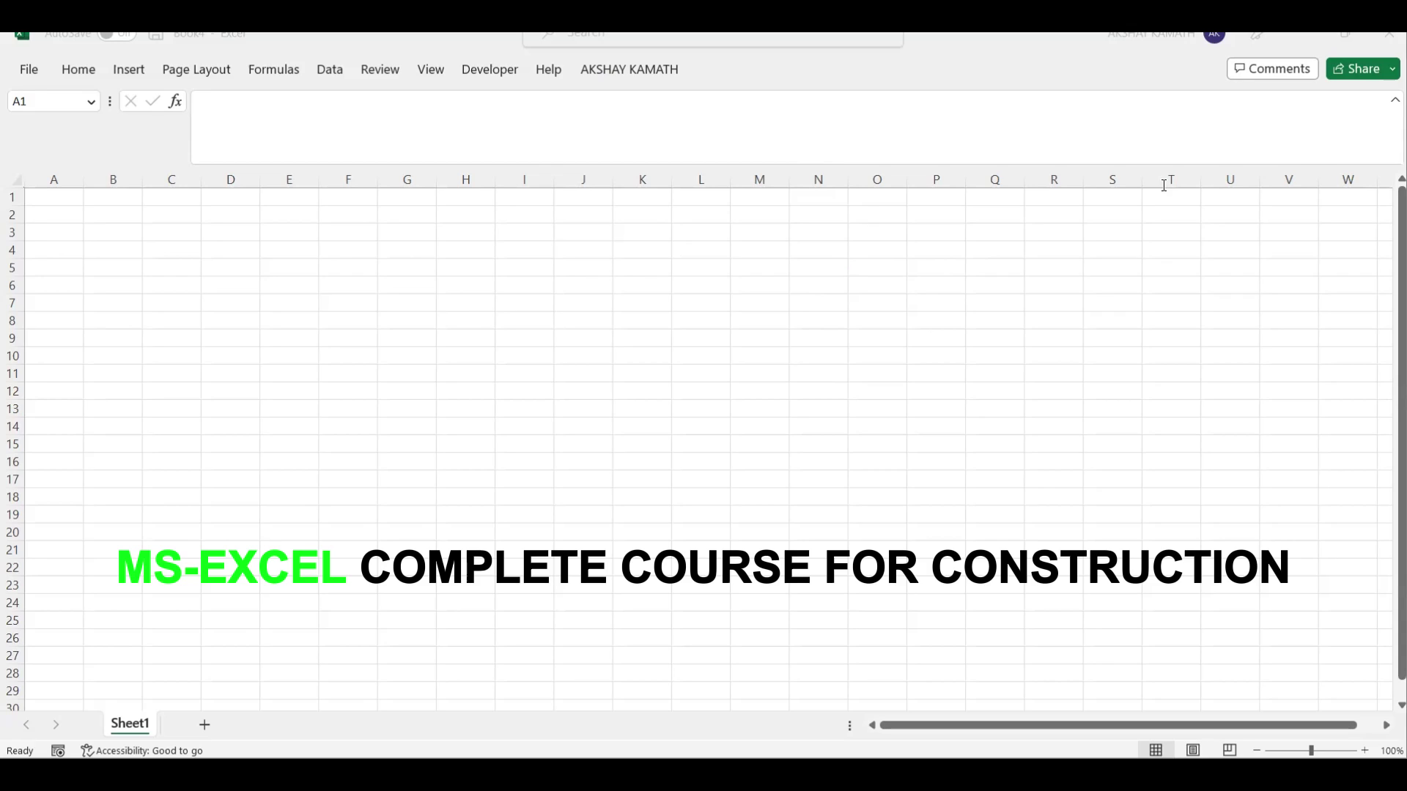
left_click(149, 725)
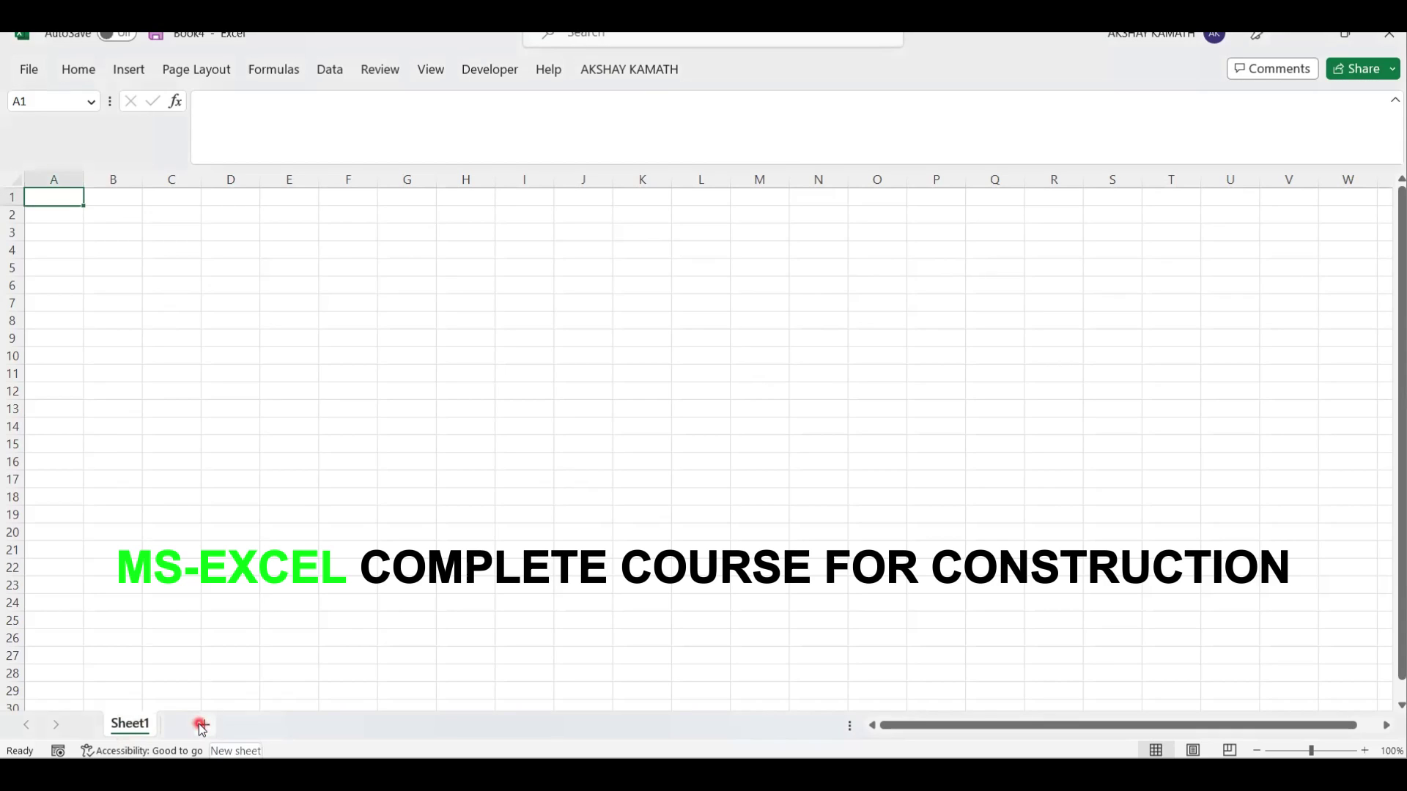
left_click(201, 725)
left_click(267, 726)
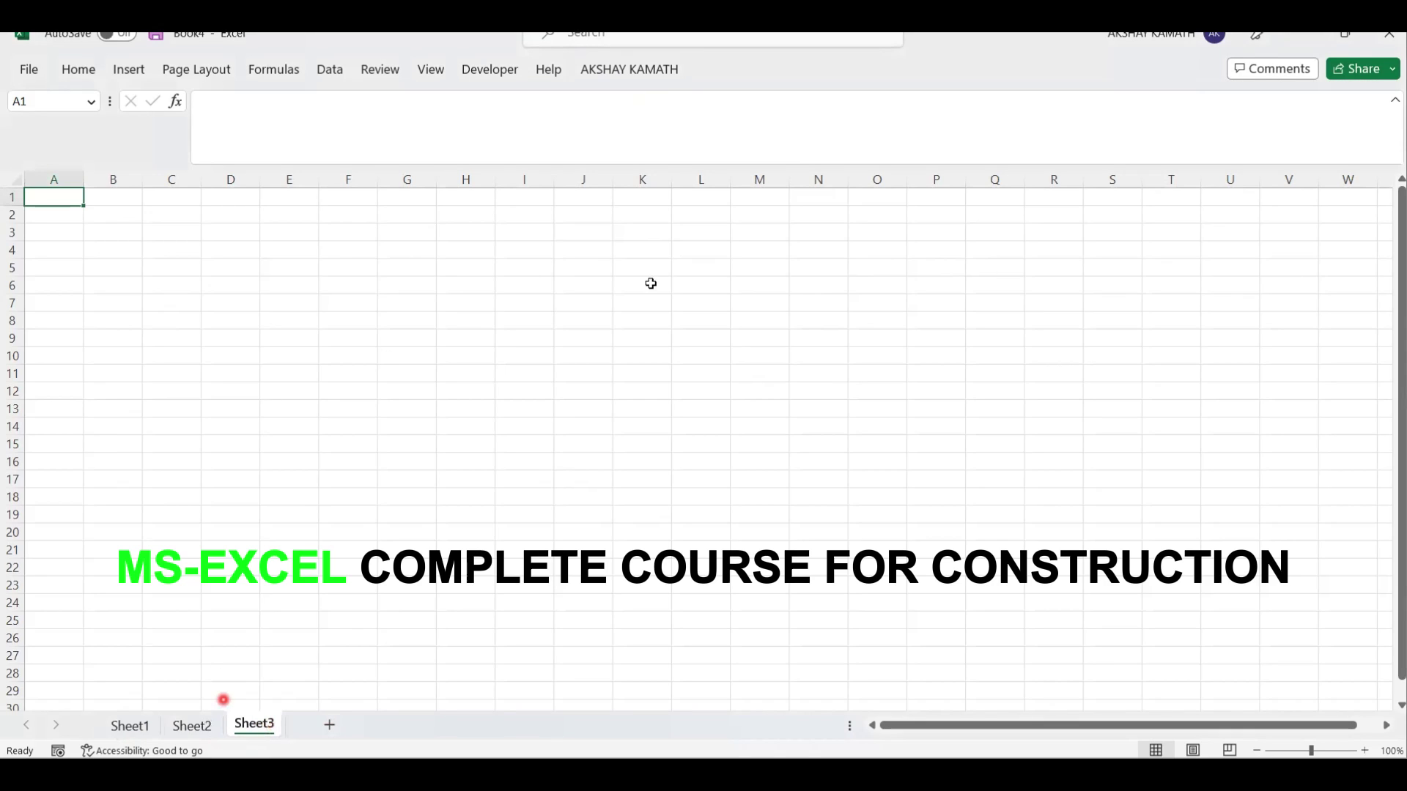
left_click(191, 728)
left_click(129, 730)
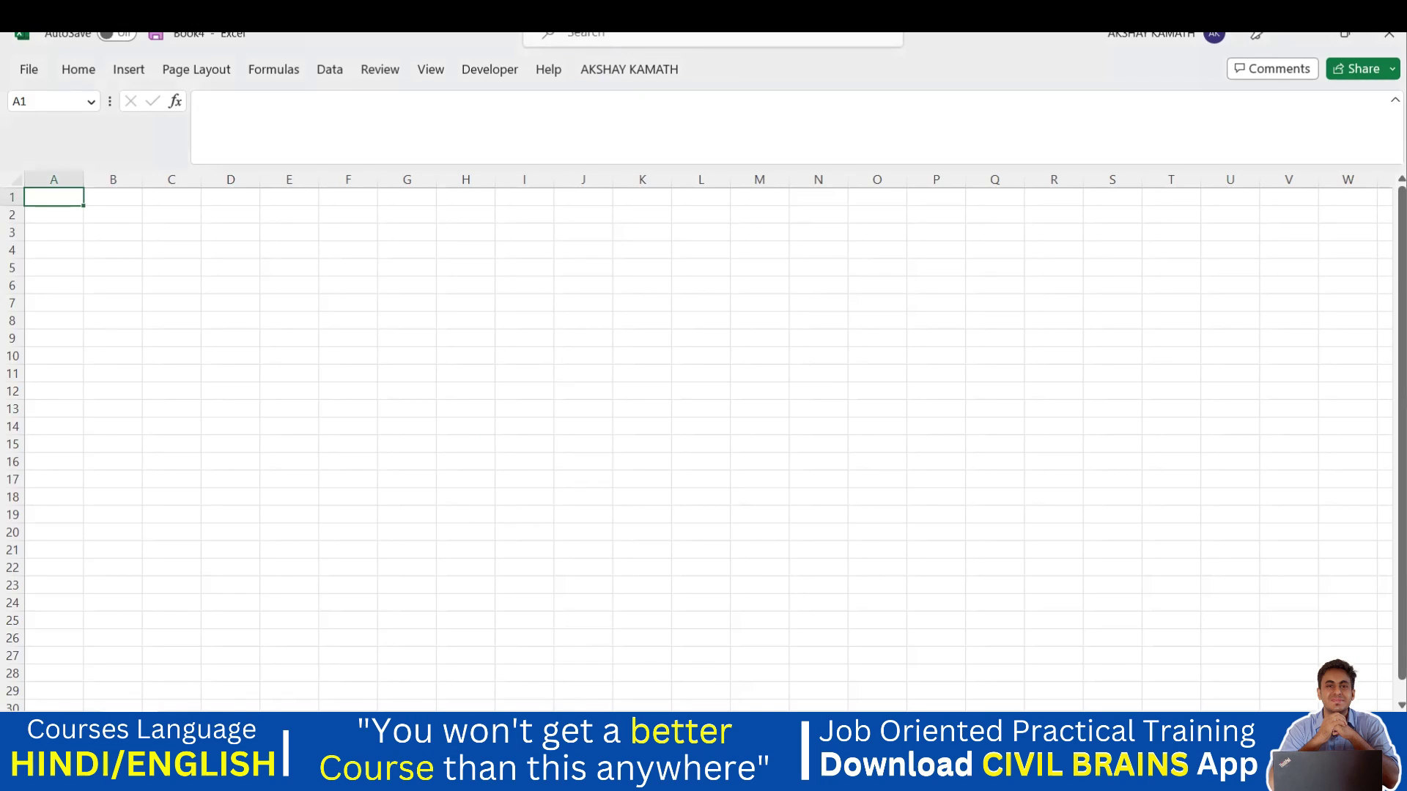
Switch to the Excel Course Sheet workbook and nudge the labelled Book1 interface picture down about one row
mouse_move(949, 777)
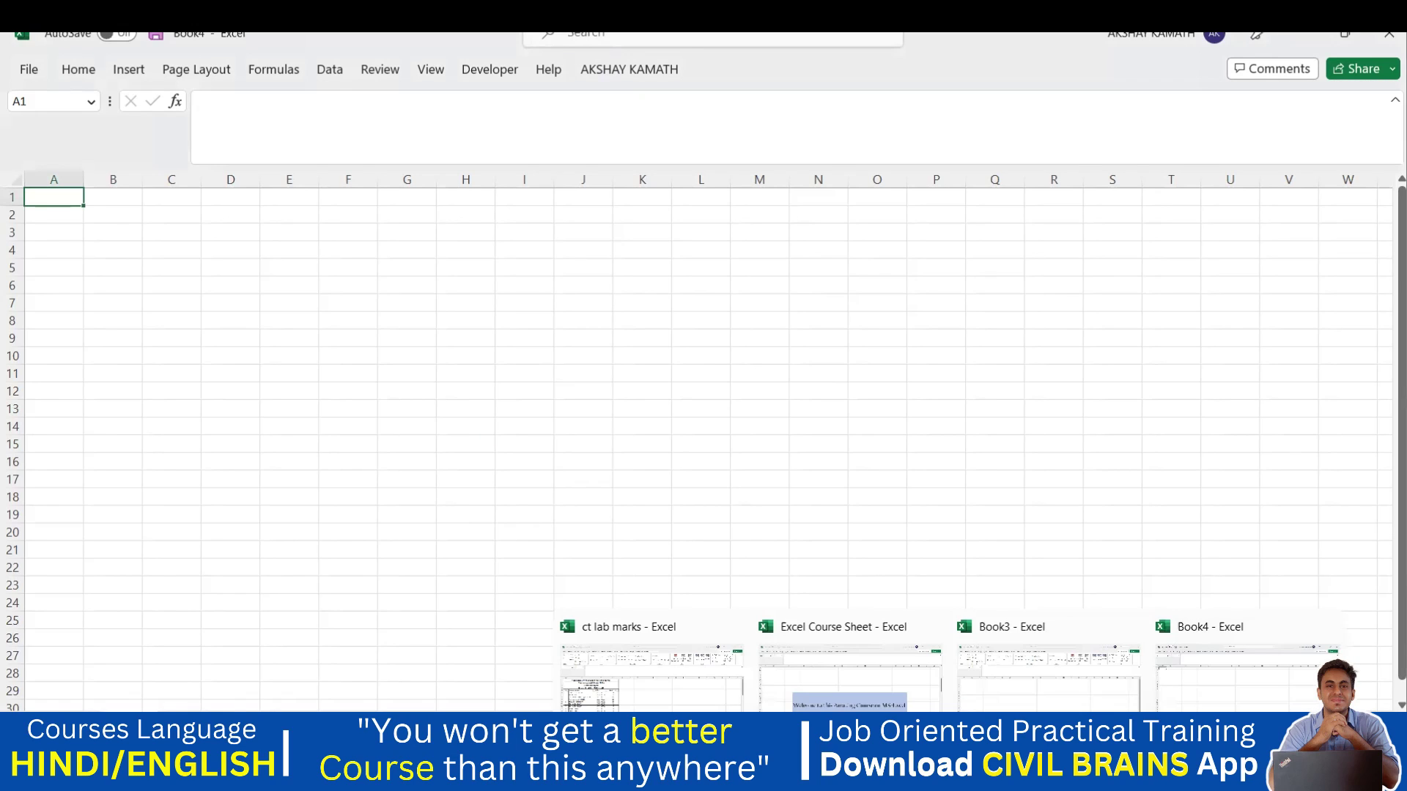
left_click(888, 705)
scroll(749, 544, "down", 12)
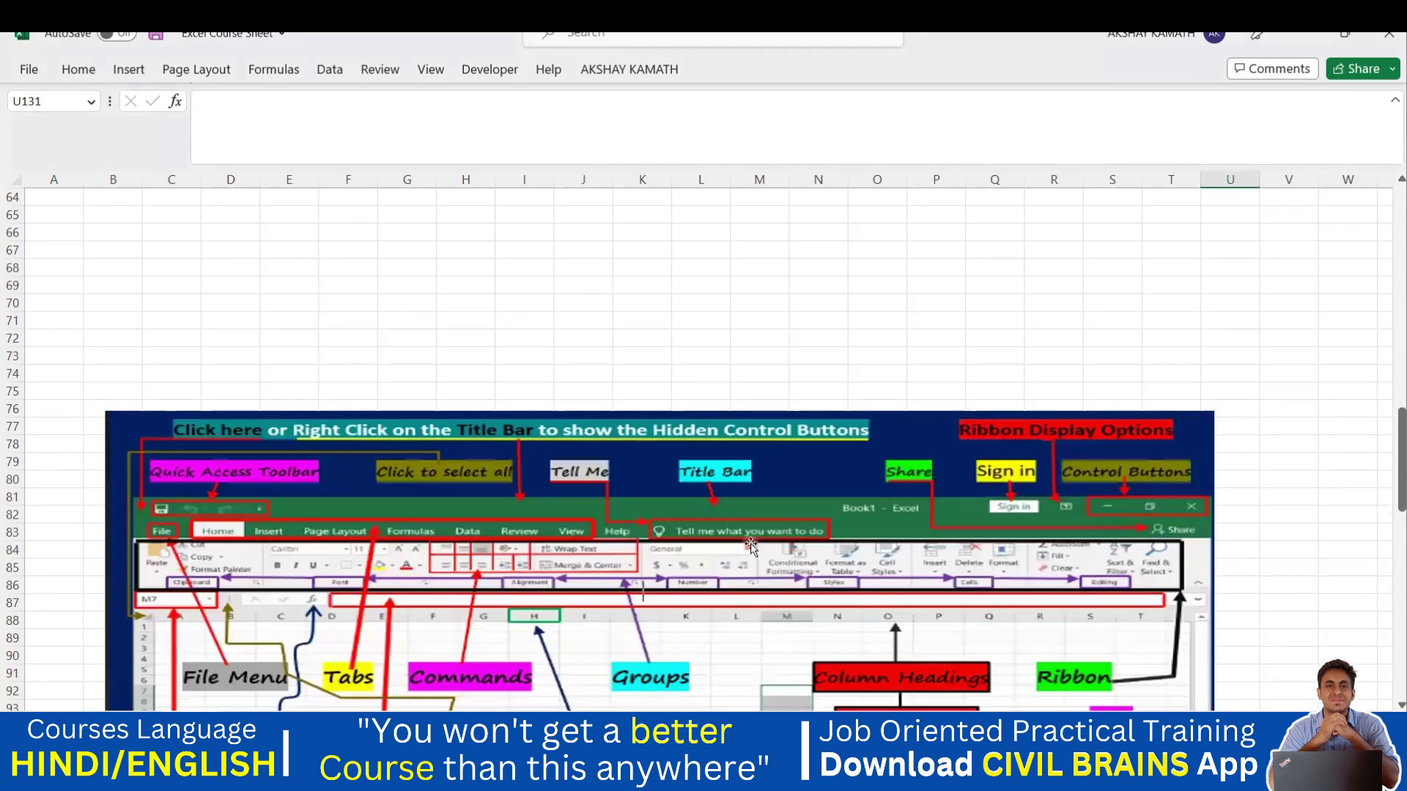
scroll(750, 546, "down", 15)
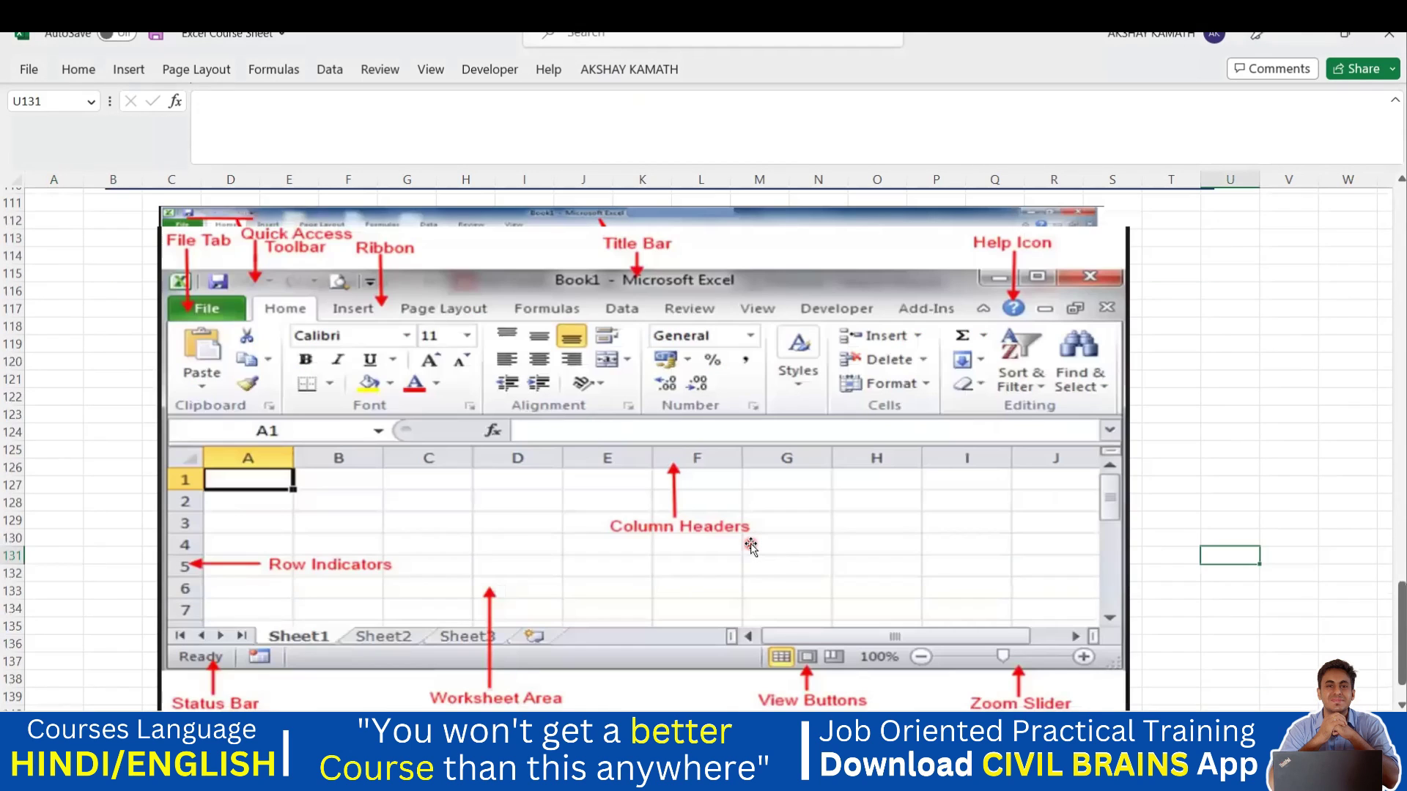
scroll(751, 545, "down", 1)
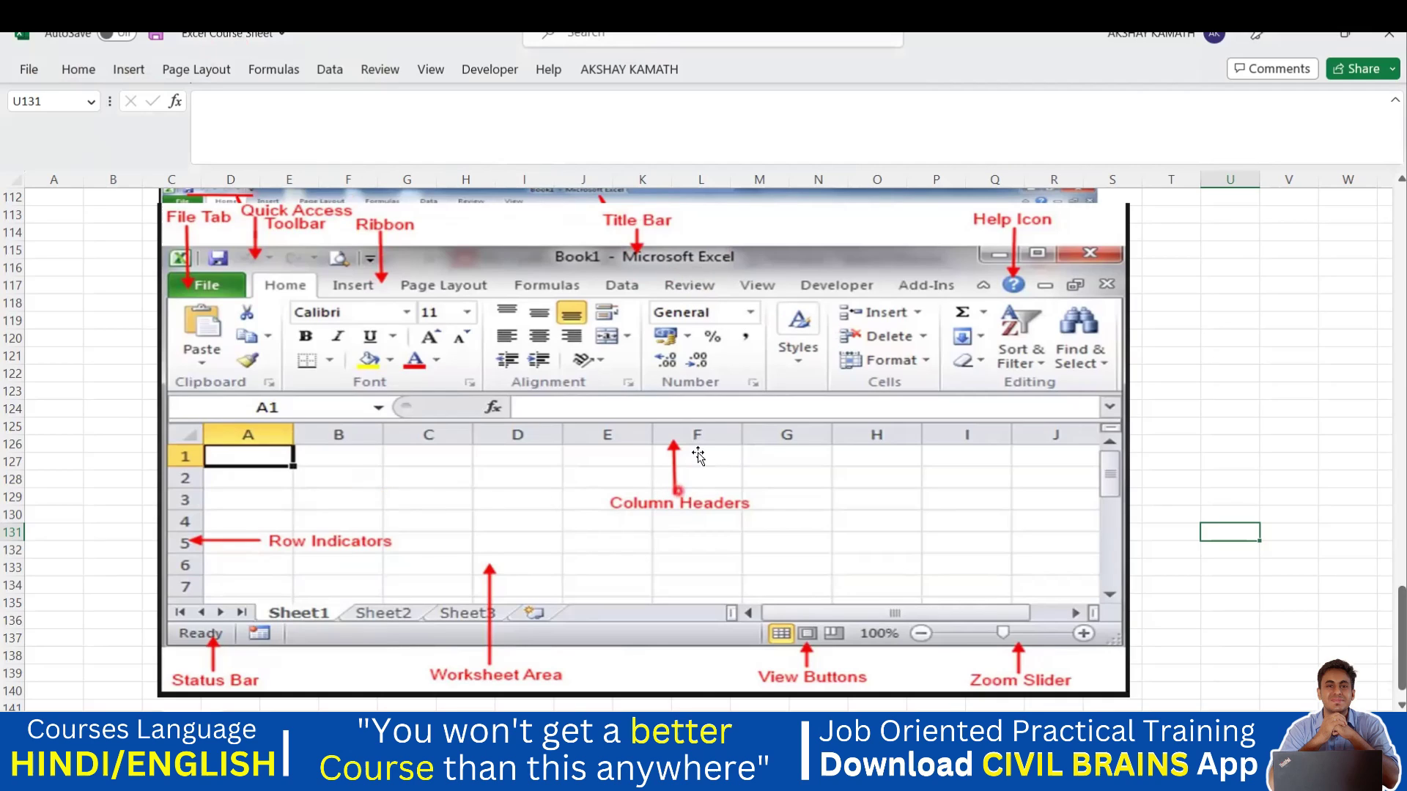
left_click_drag(457, 359, 456, 381)
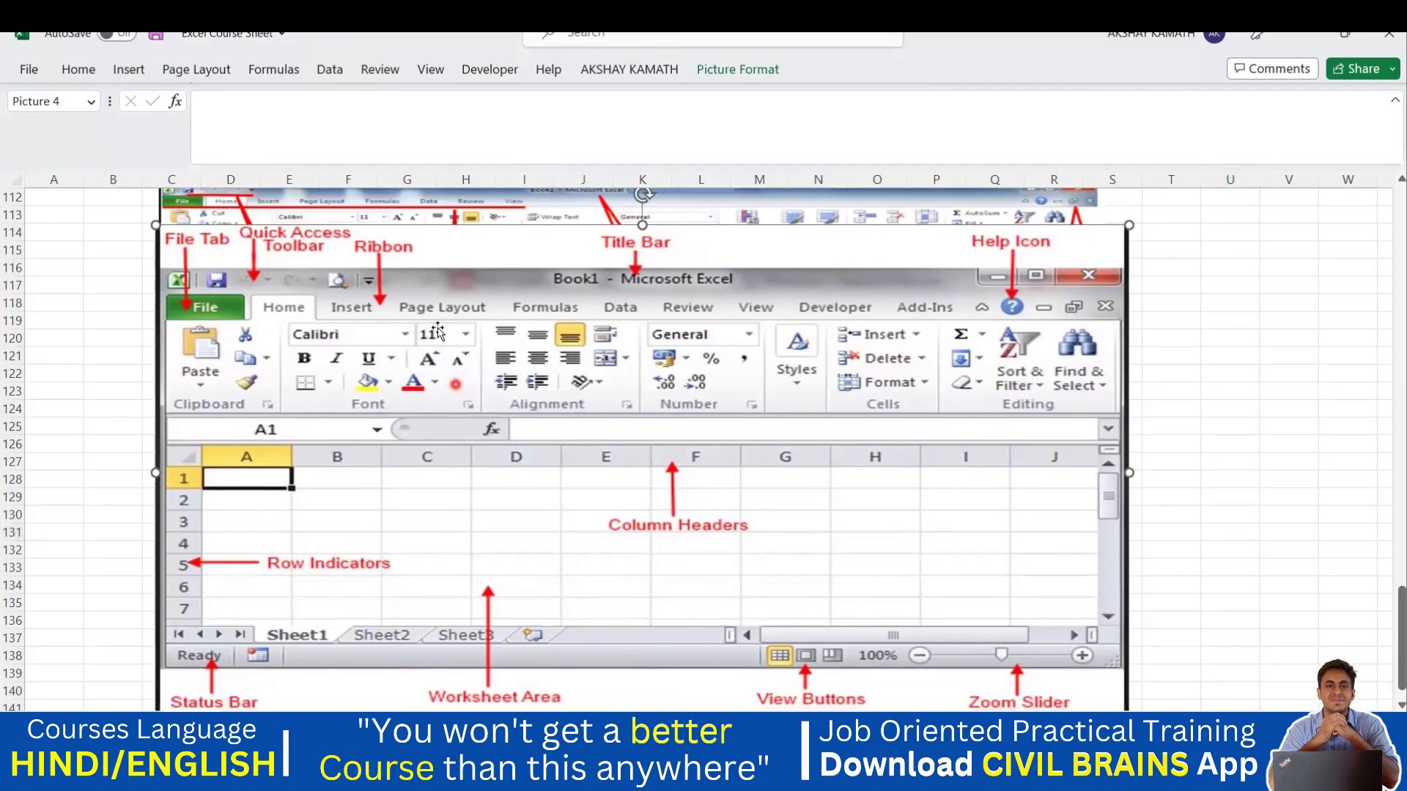
Select columns A, B, C and D one after another, and point out column U beside the interface picture
left_click(57, 179)
left_click(113, 179)
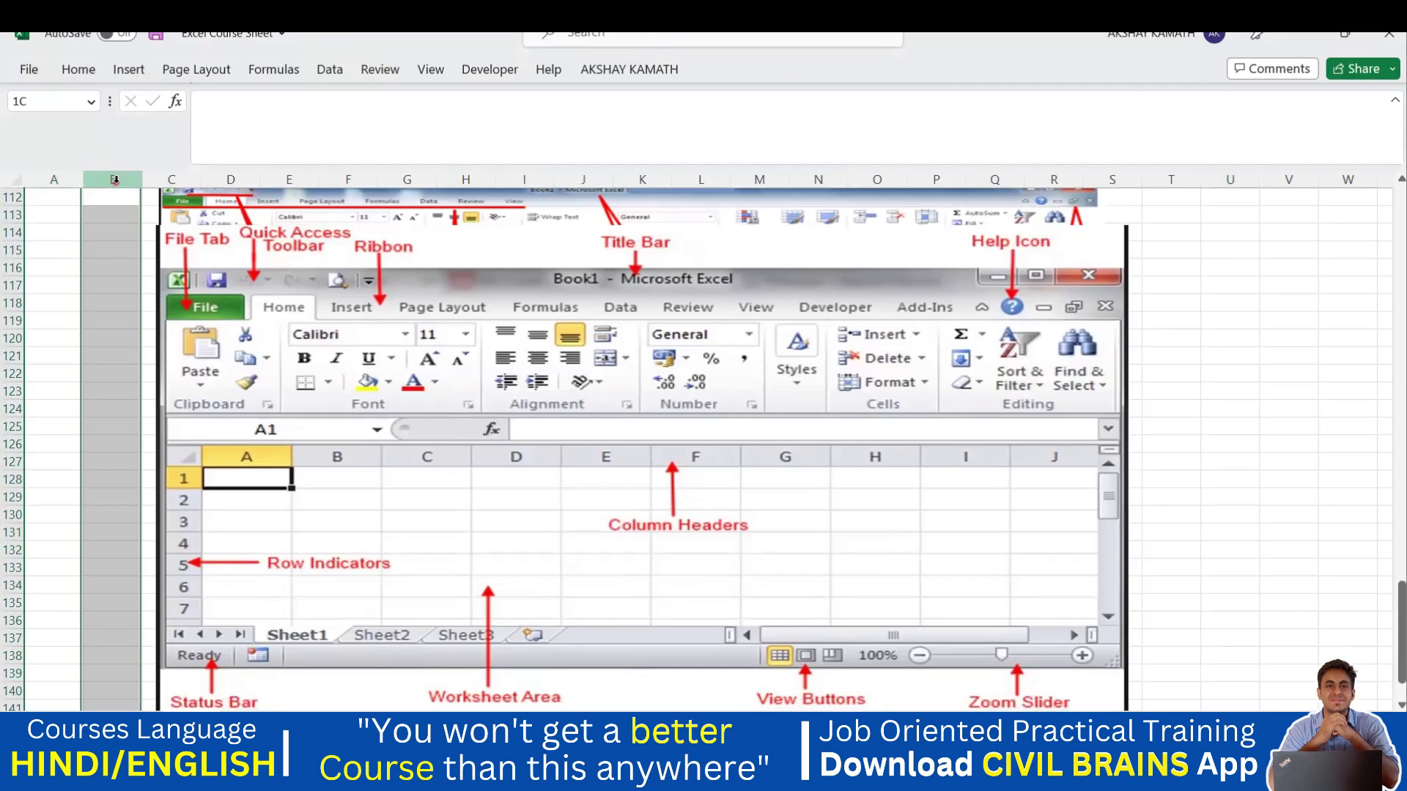
left_click(171, 179)
left_click(233, 179)
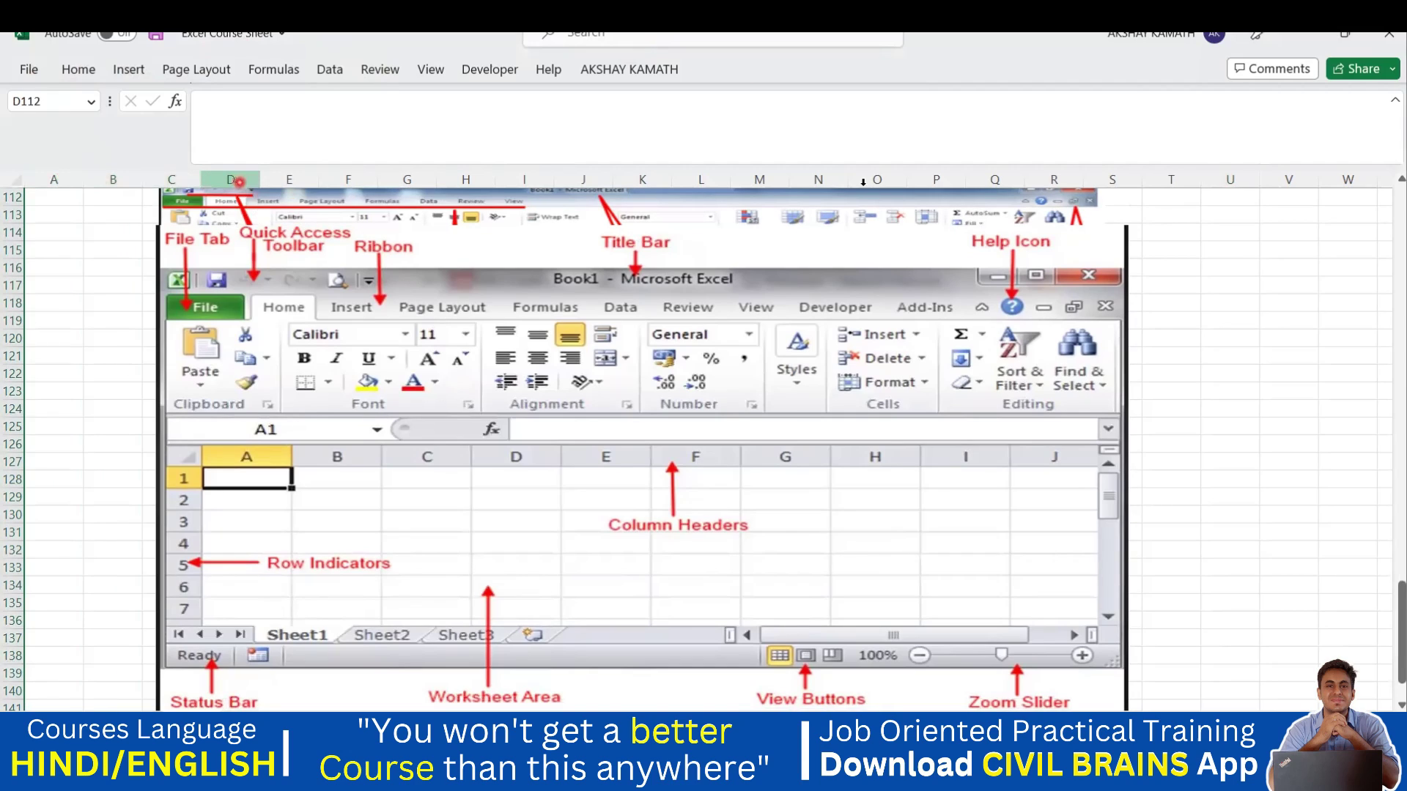
left_click(1188, 183)
left_click(1211, 192)
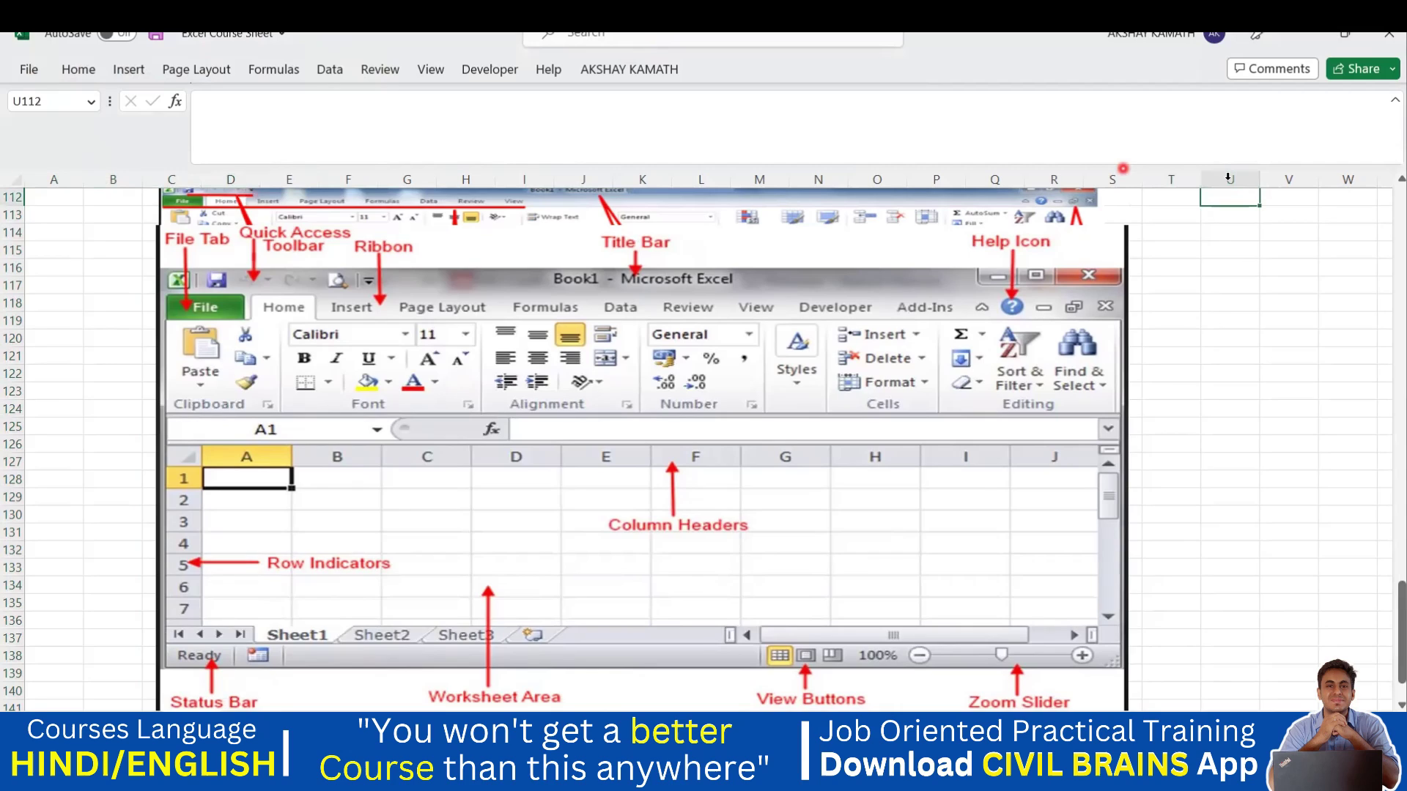
mouse_move(1198, 178)
left_mouse_down()
mouse_move(1231, 553)
mouse_move(1265, 667)
left_mouse_up()
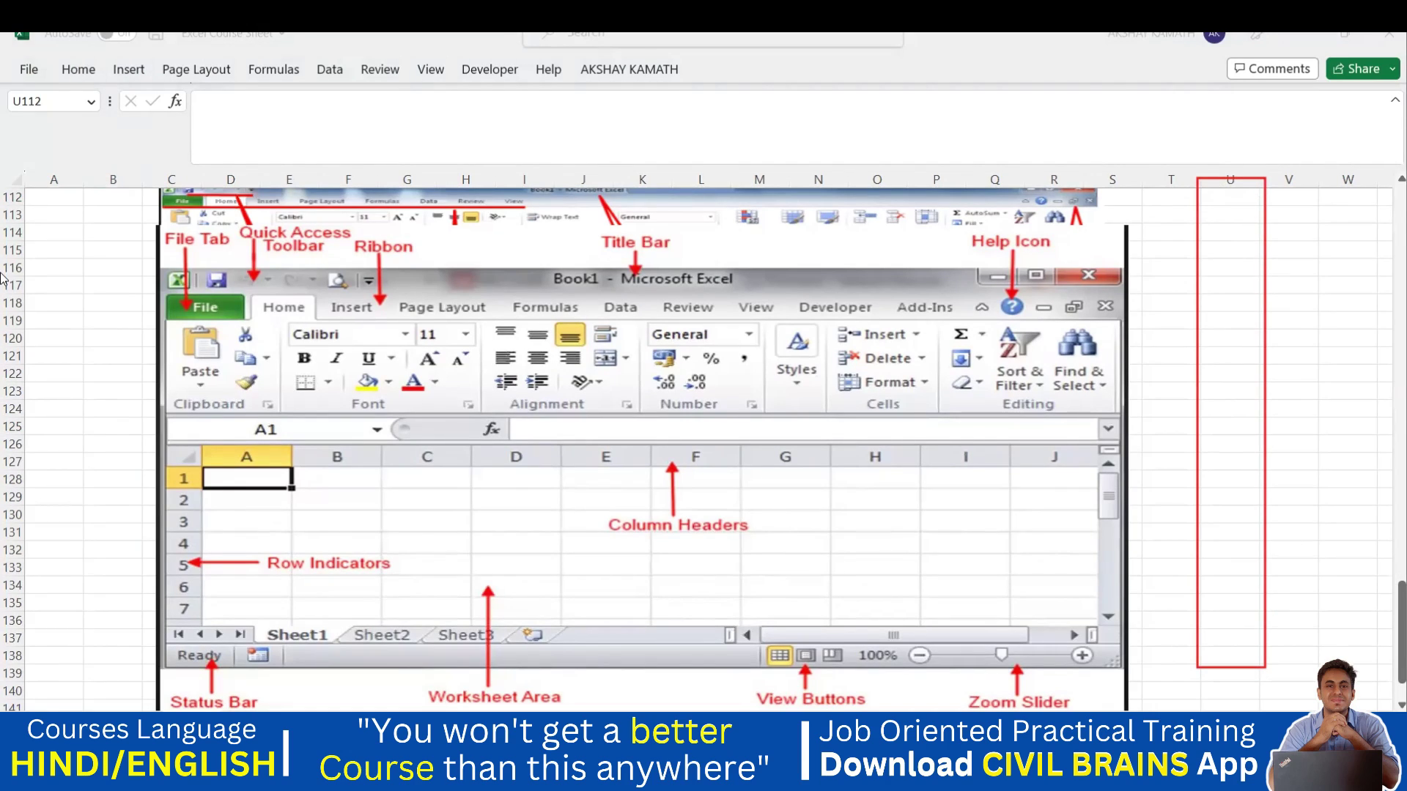
Select rows 1, 2 and 3 at the start of the sheet, and row 124 beside the interface picture
left_click(12, 211)
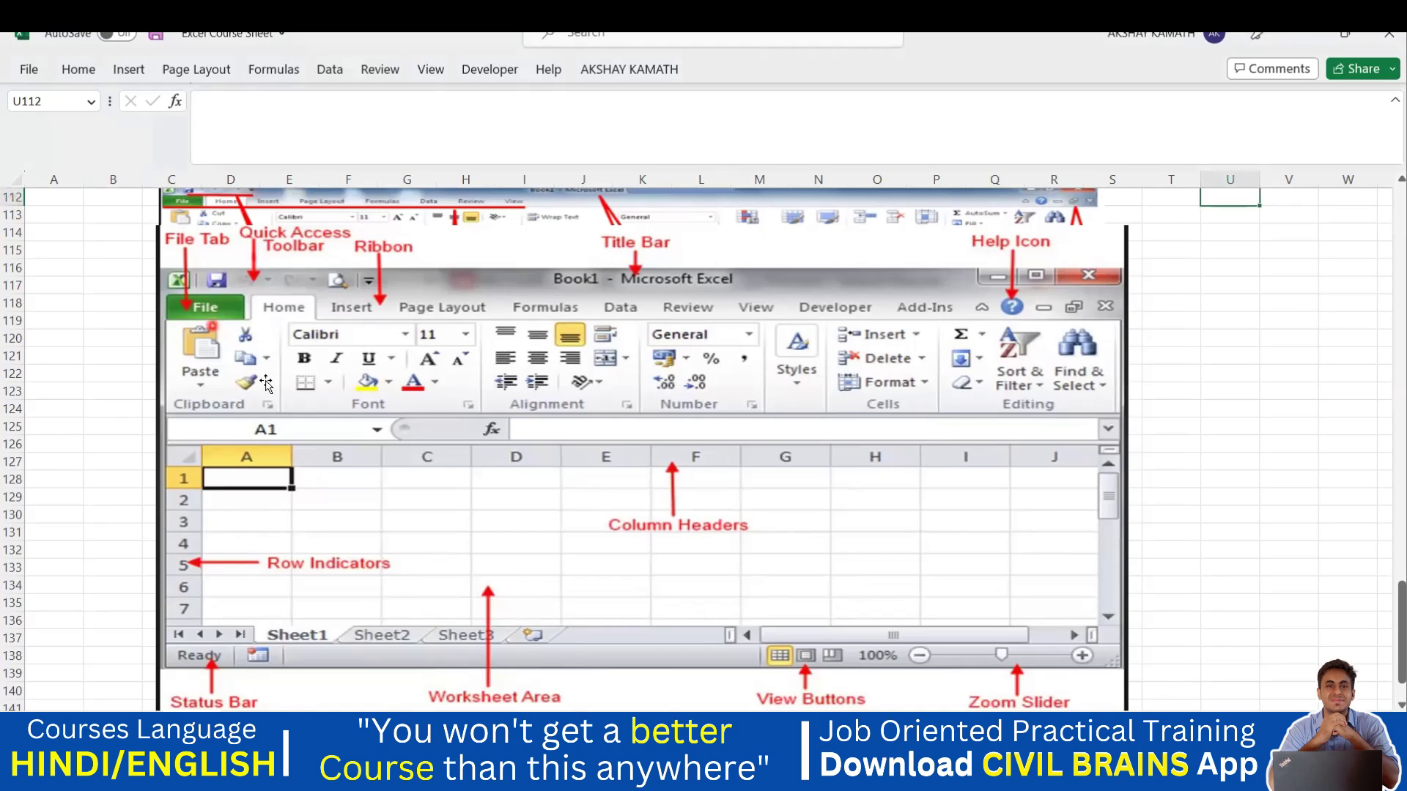
scroll(213, 326, "up", 4)
left_click_drag(1401, 589, 1396, 242)
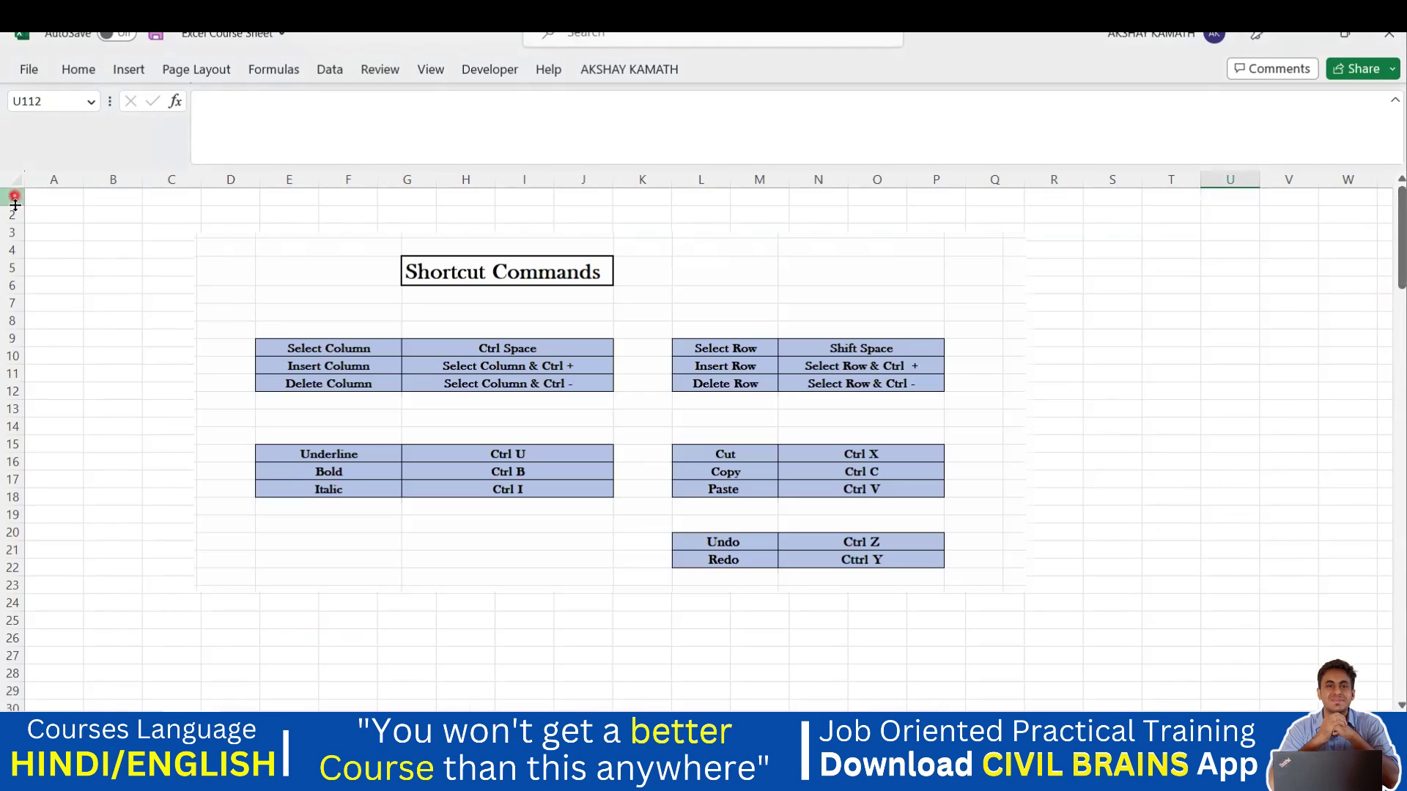
left_click_drag(6, 198, 10, 233)
scroll(212, 475, "down", 4)
scroll(213, 475, "down", 20)
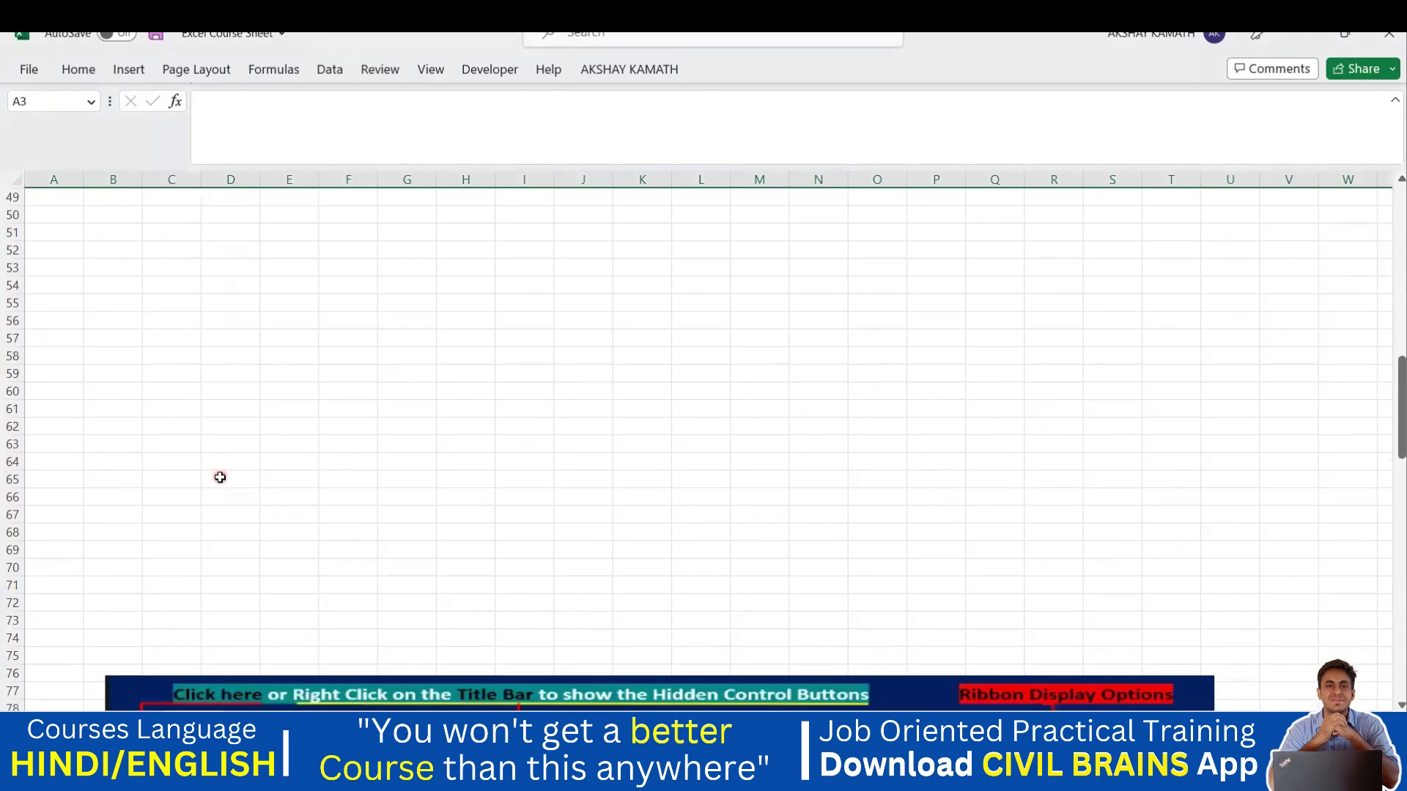
scroll(220, 478, "down", 12)
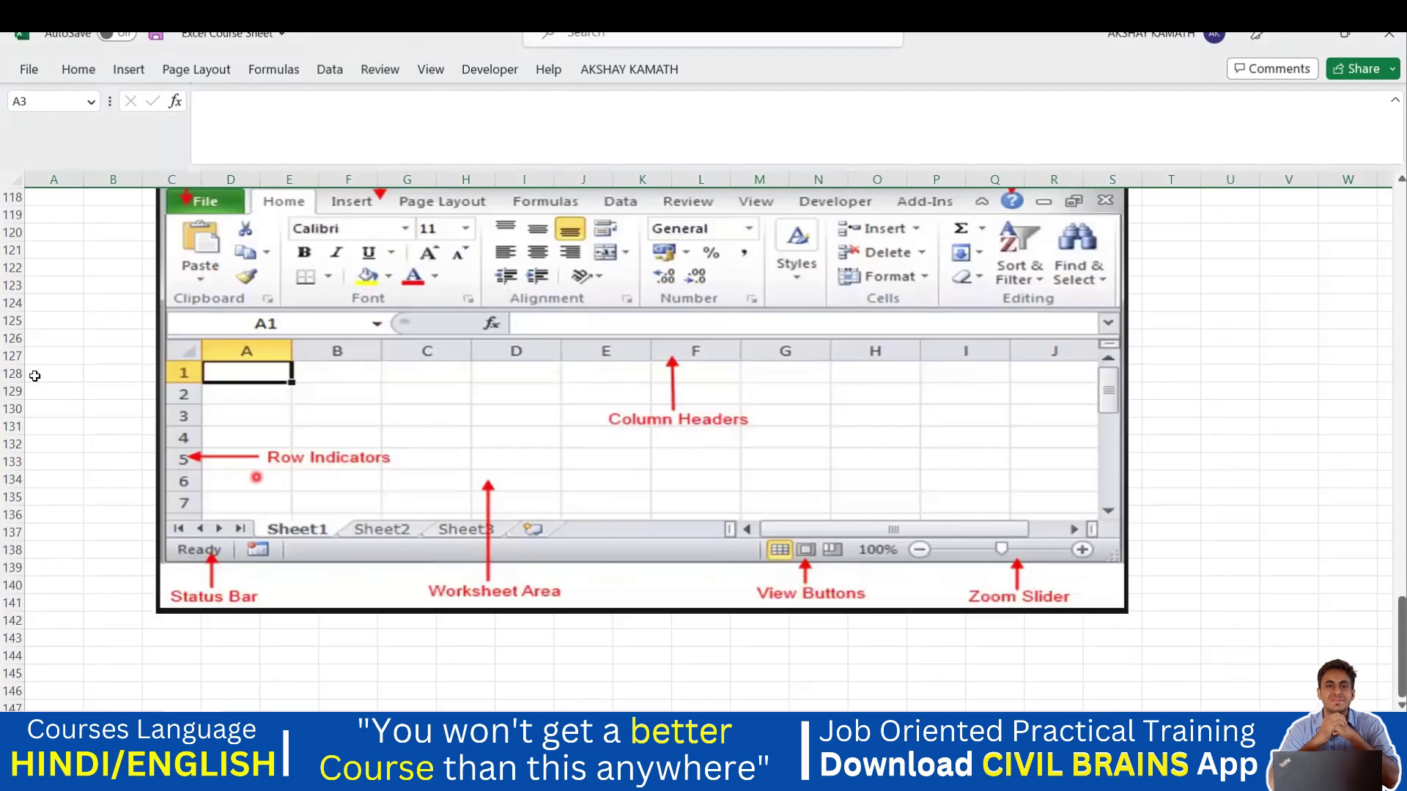
left_click(12, 303)
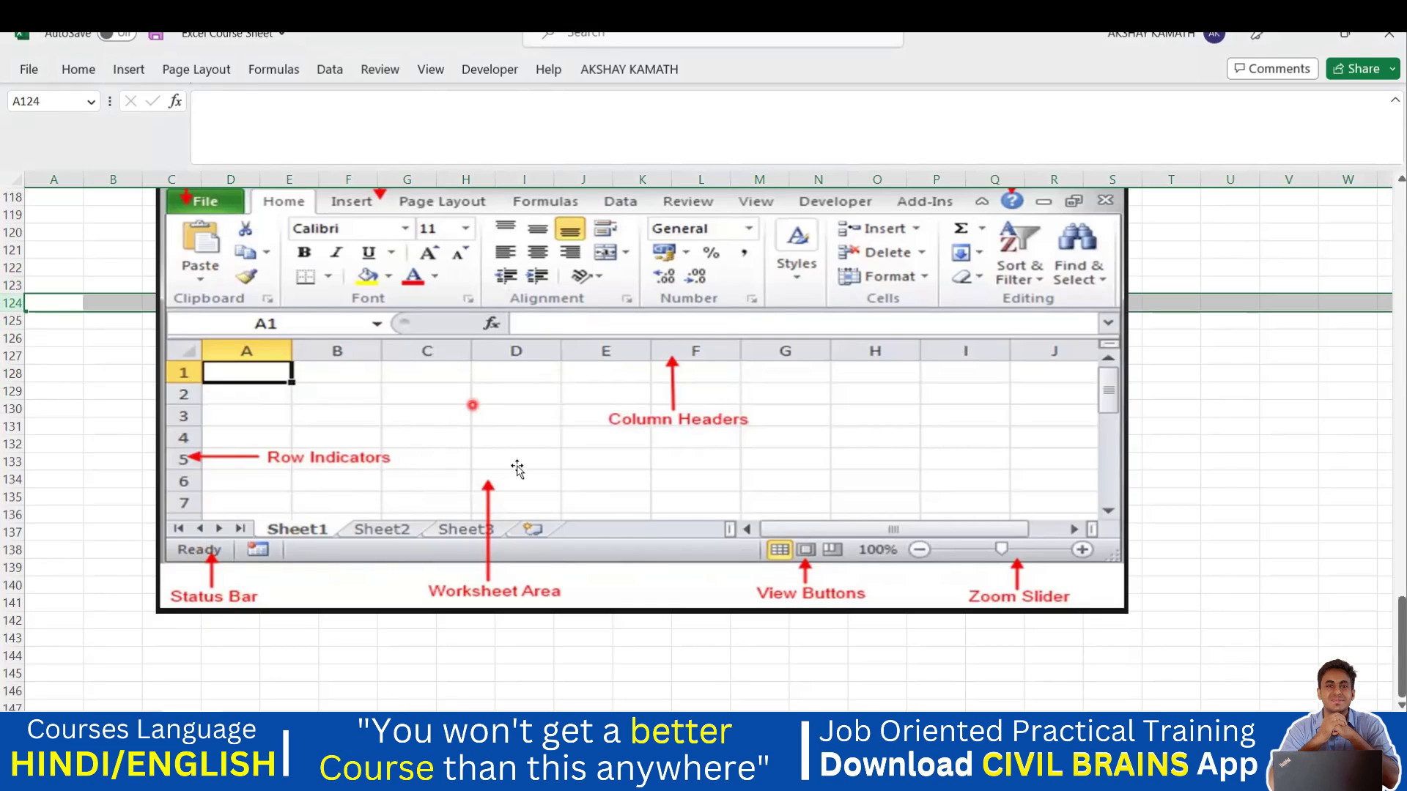
Move the labelled Book1 interface picture up about ten rows to uncover the page tab and status bar callouts beneath it
scroll(361, 361, "down", 4)
left_click(308, 366)
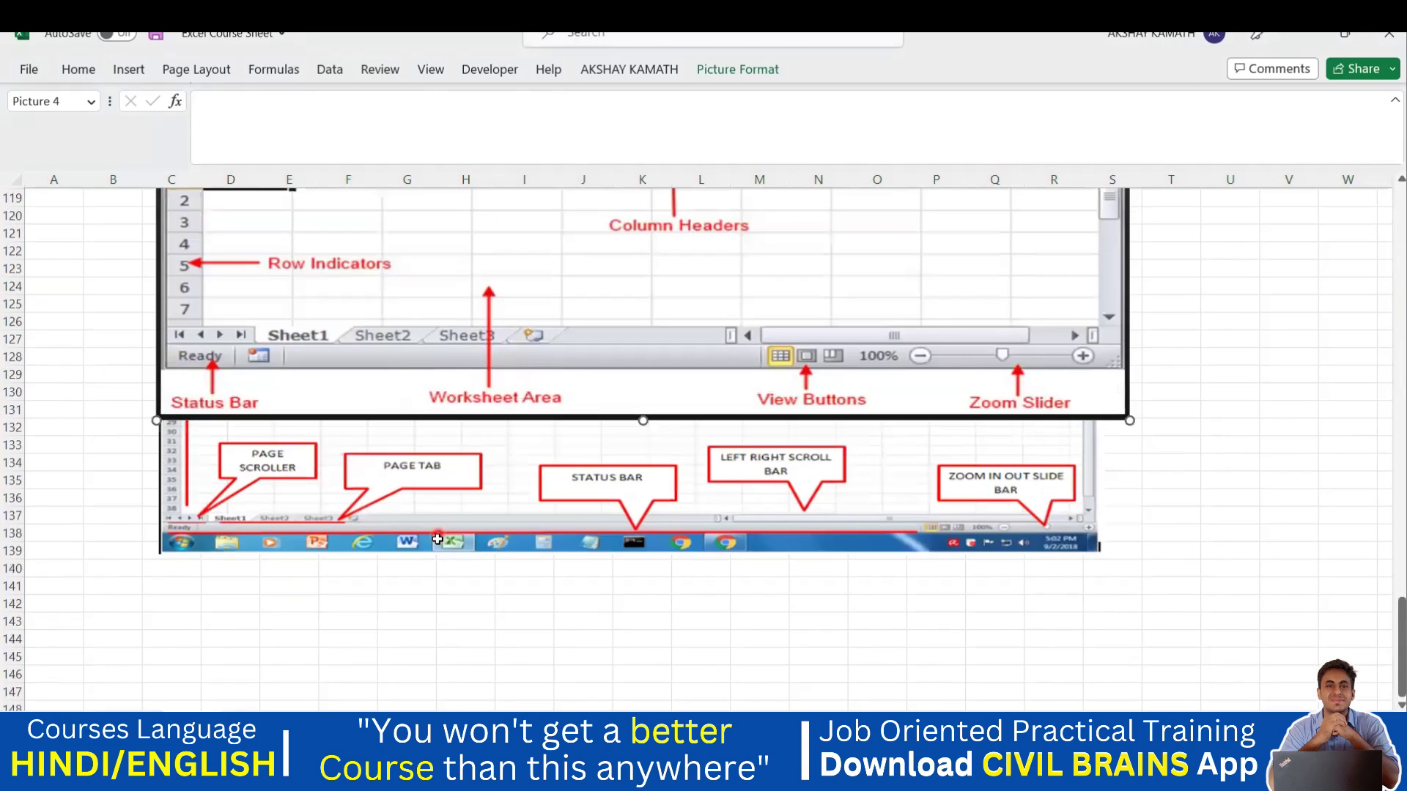
scroll(286, 431, "down", 4)
scroll(286, 430, "down", 2)
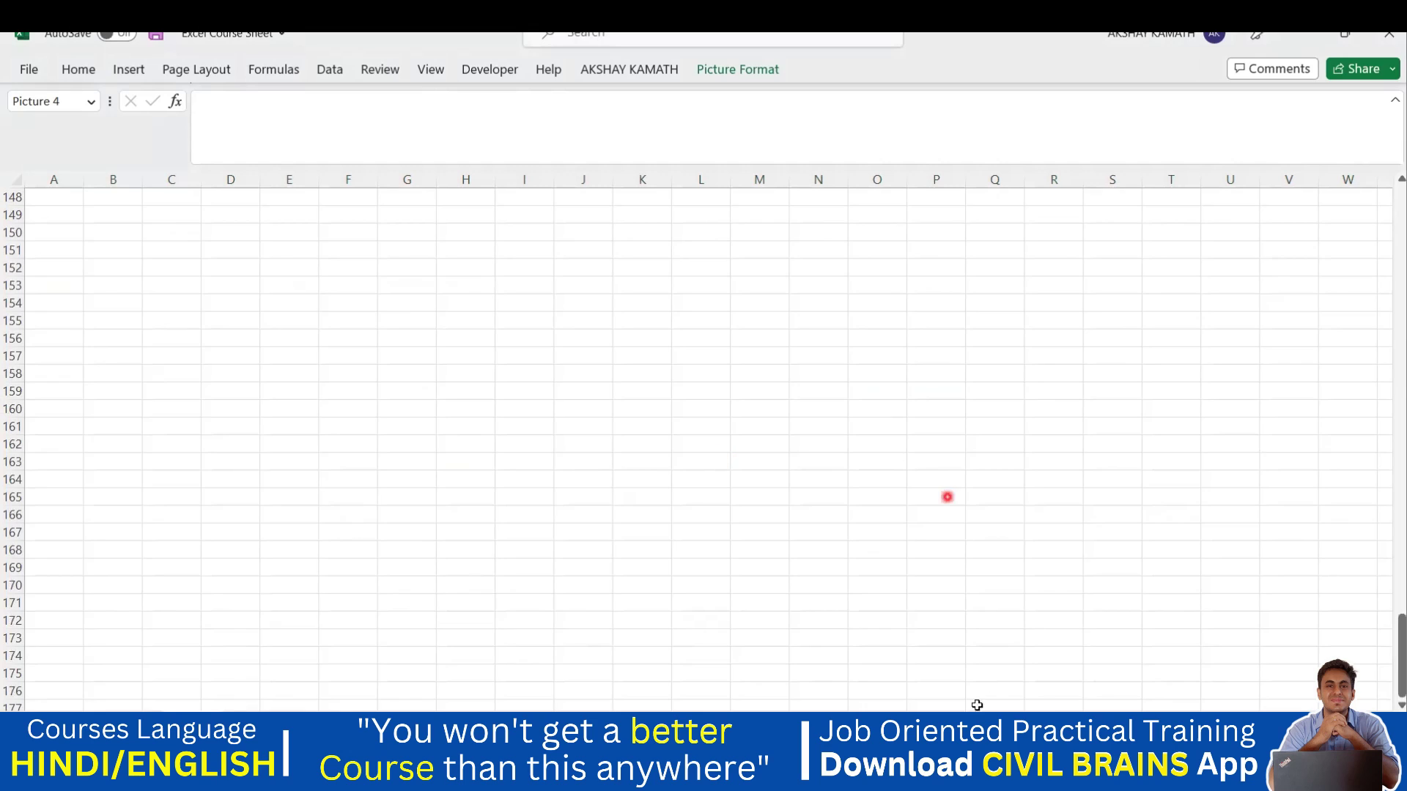
View the award list in the ct lab marks workbook and return to the Excel Course Sheet workbook
mouse_move(953, 777)
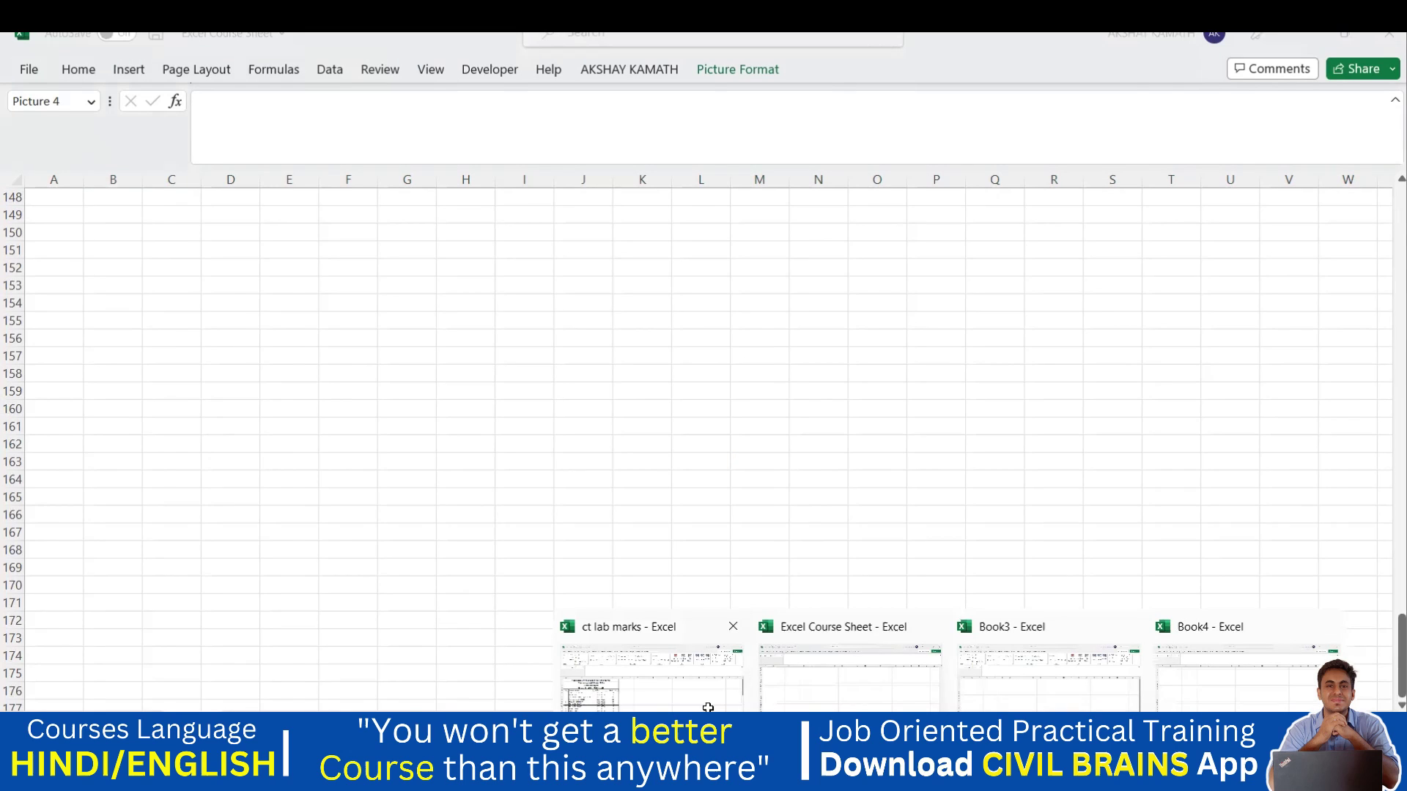
left_click(708, 707)
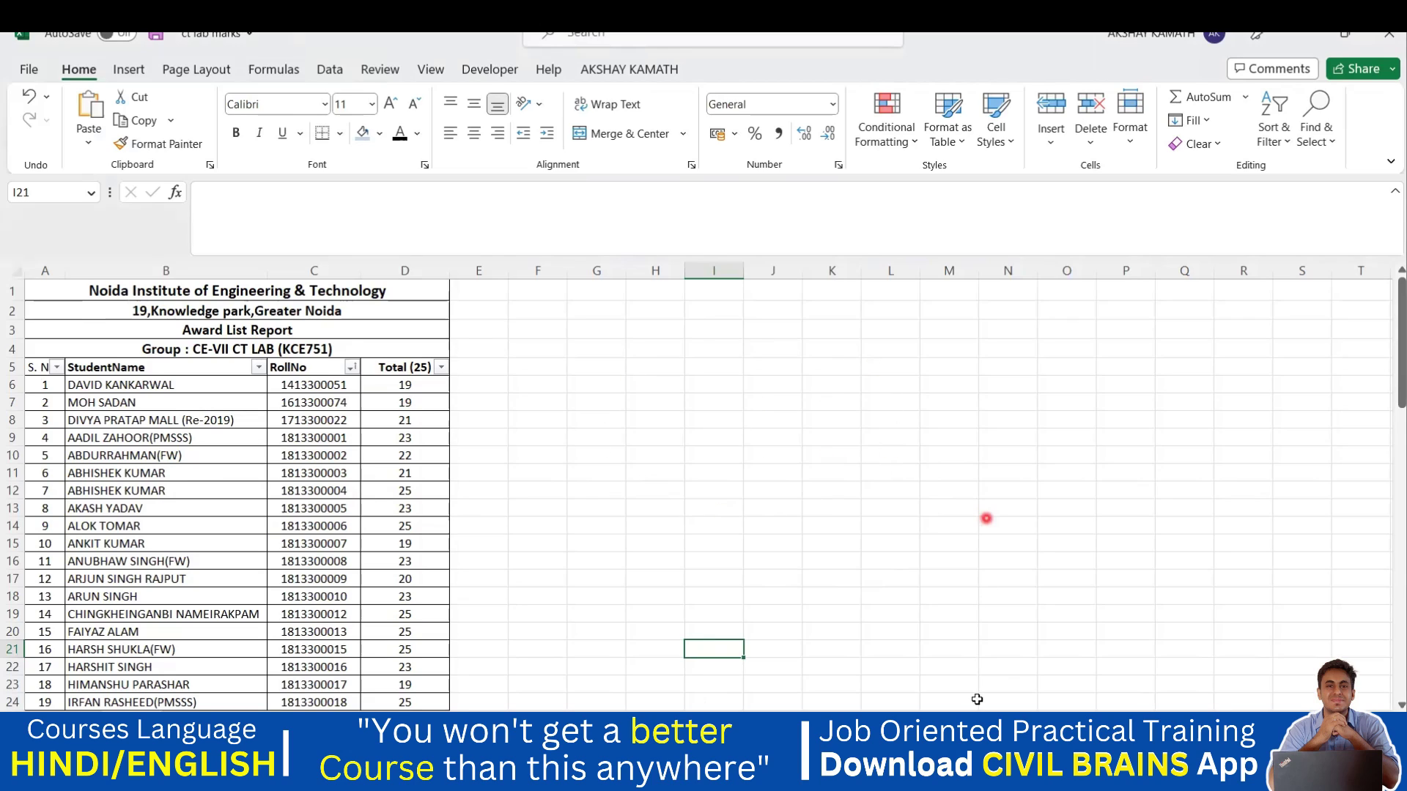
mouse_move(949, 775)
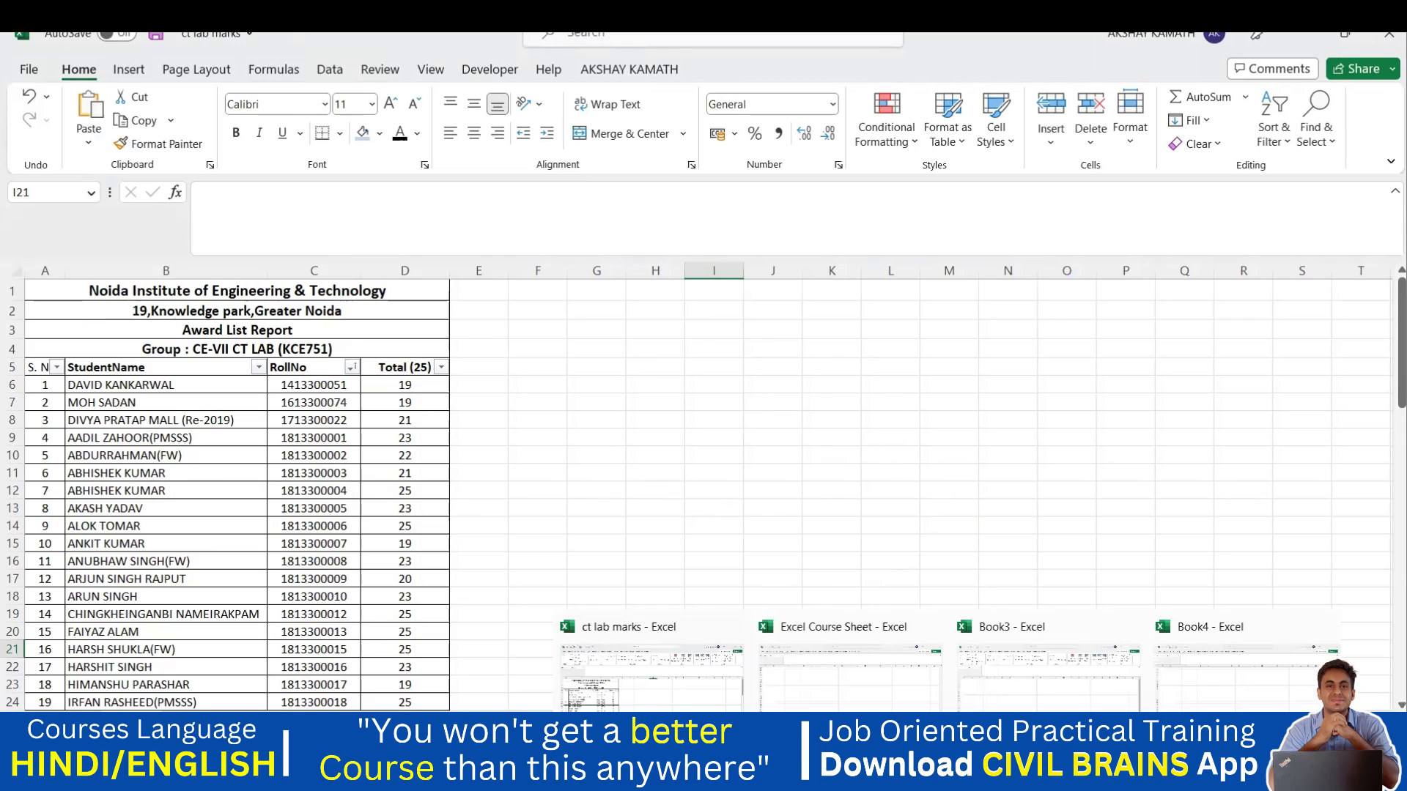
left_click(887, 700)
Move the labelled Book1 interface picture down about eight rows, over the callout picture beneath it
scroll(858, 627, "up", 10)
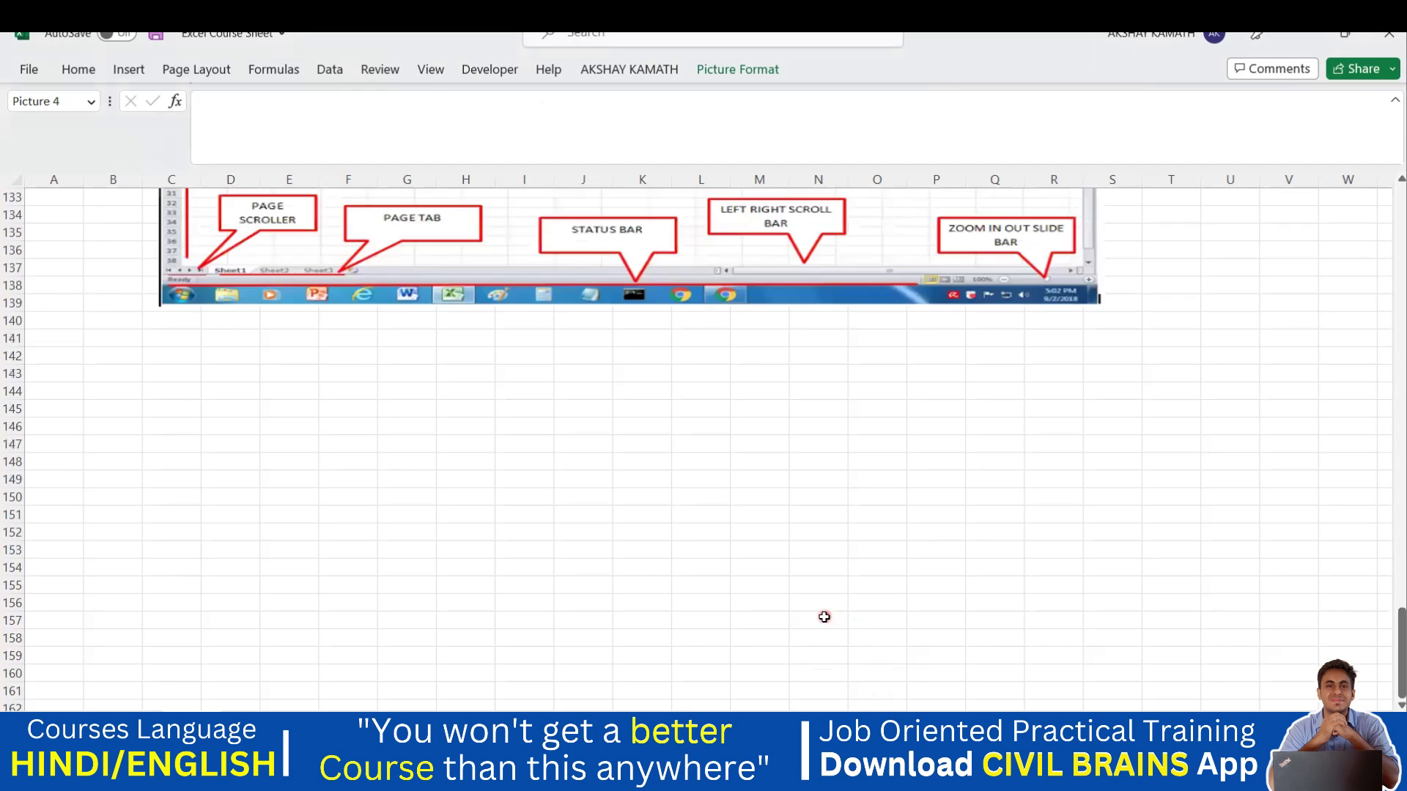
scroll(824, 617, "up", 5)
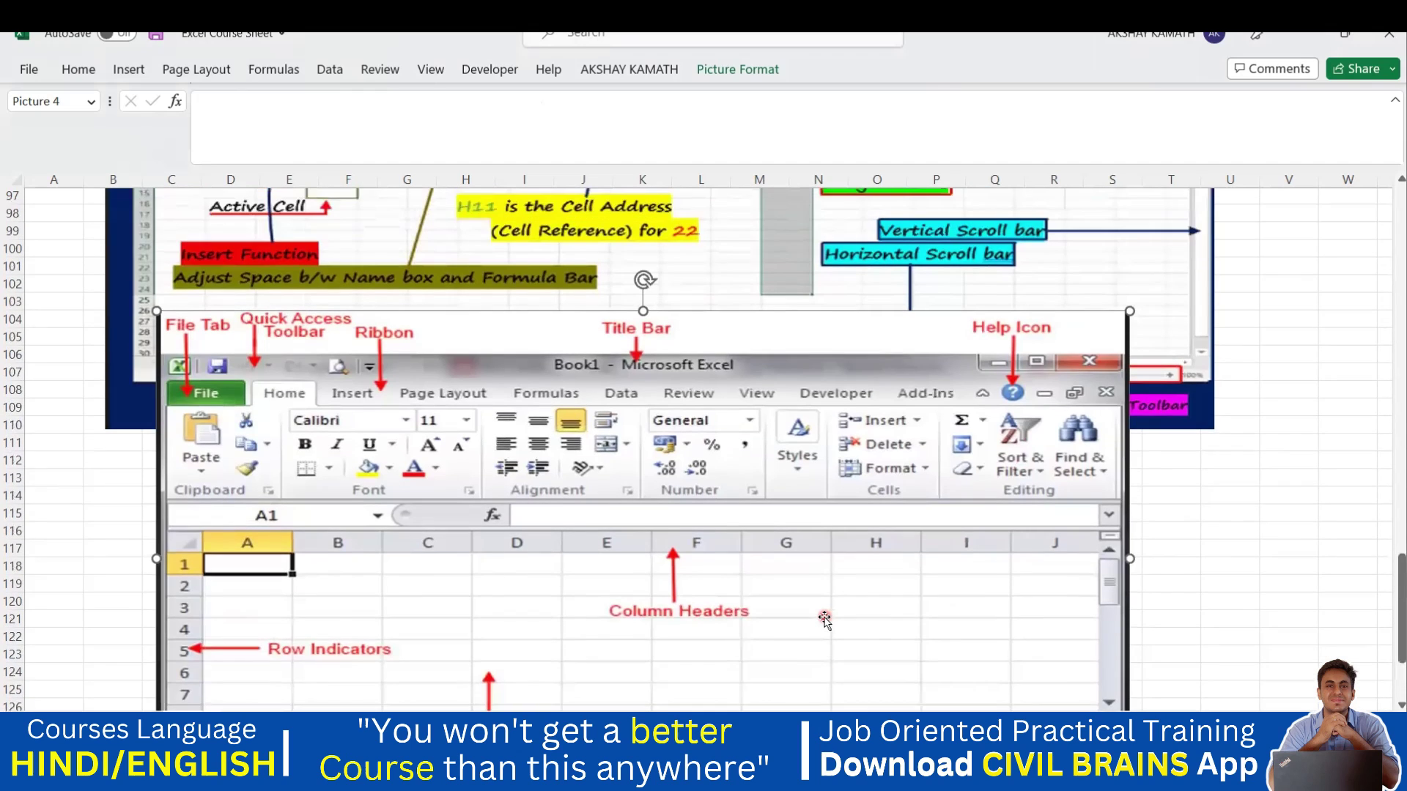
scroll(728, 525, "down", 2)
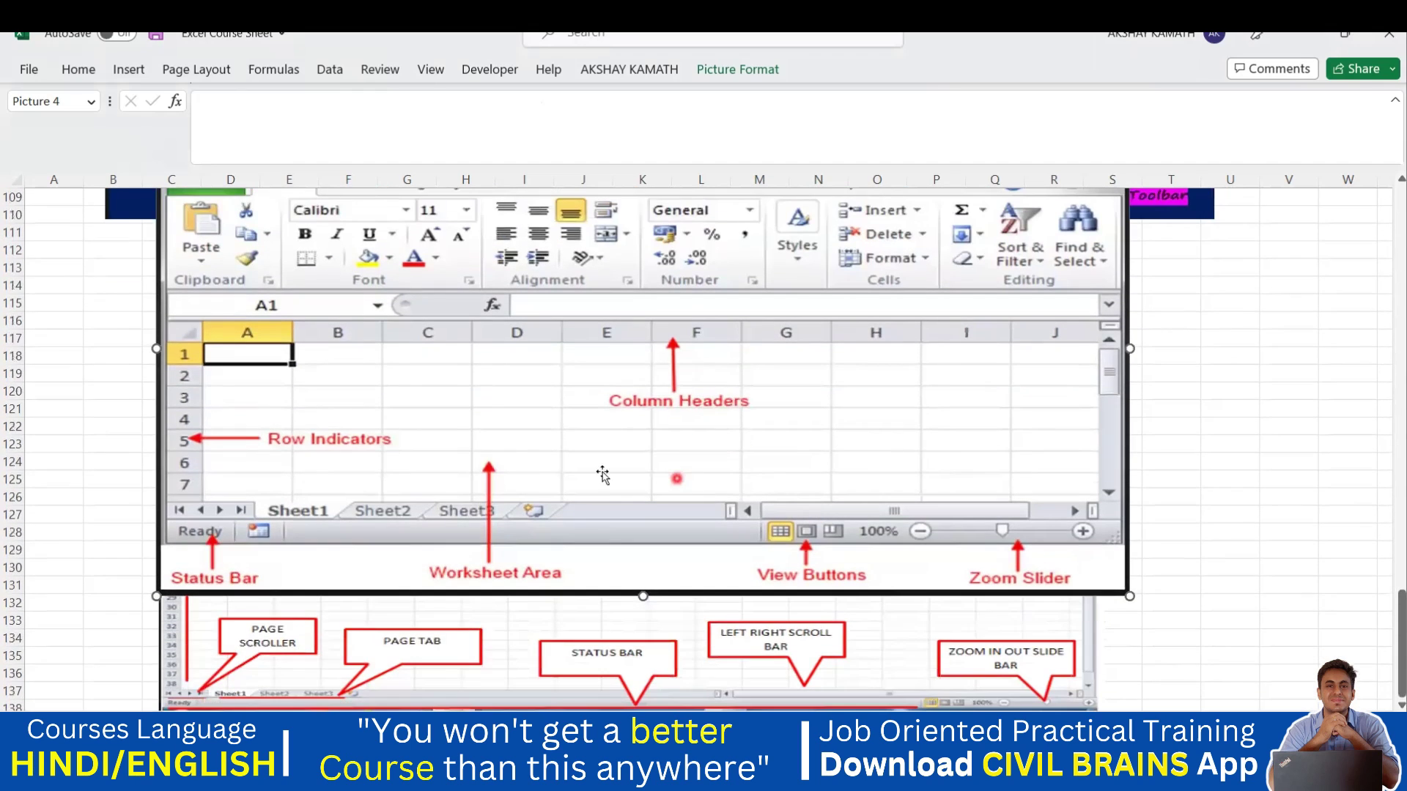
scroll(509, 492, "down", 2)
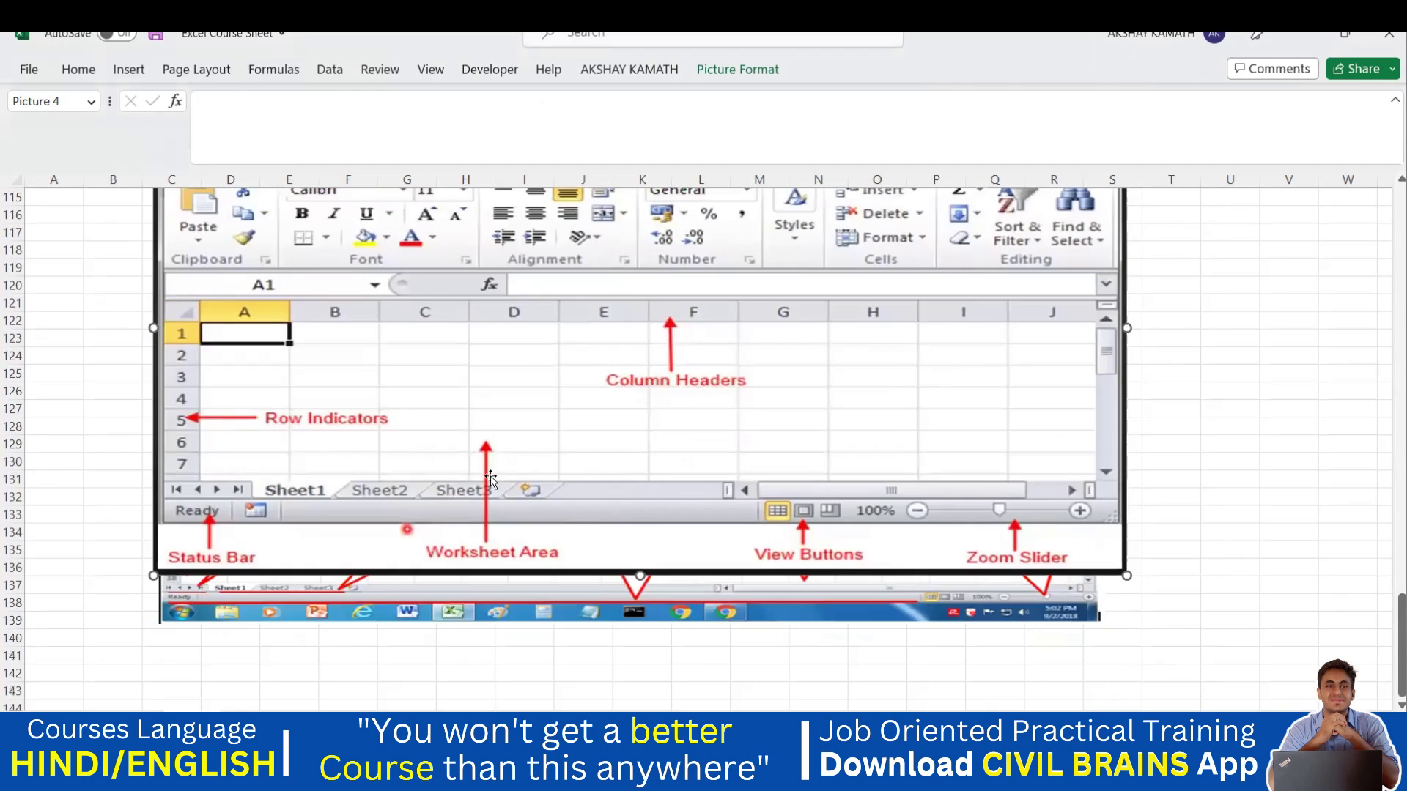
left_click_drag(510, 492, 511, 529)
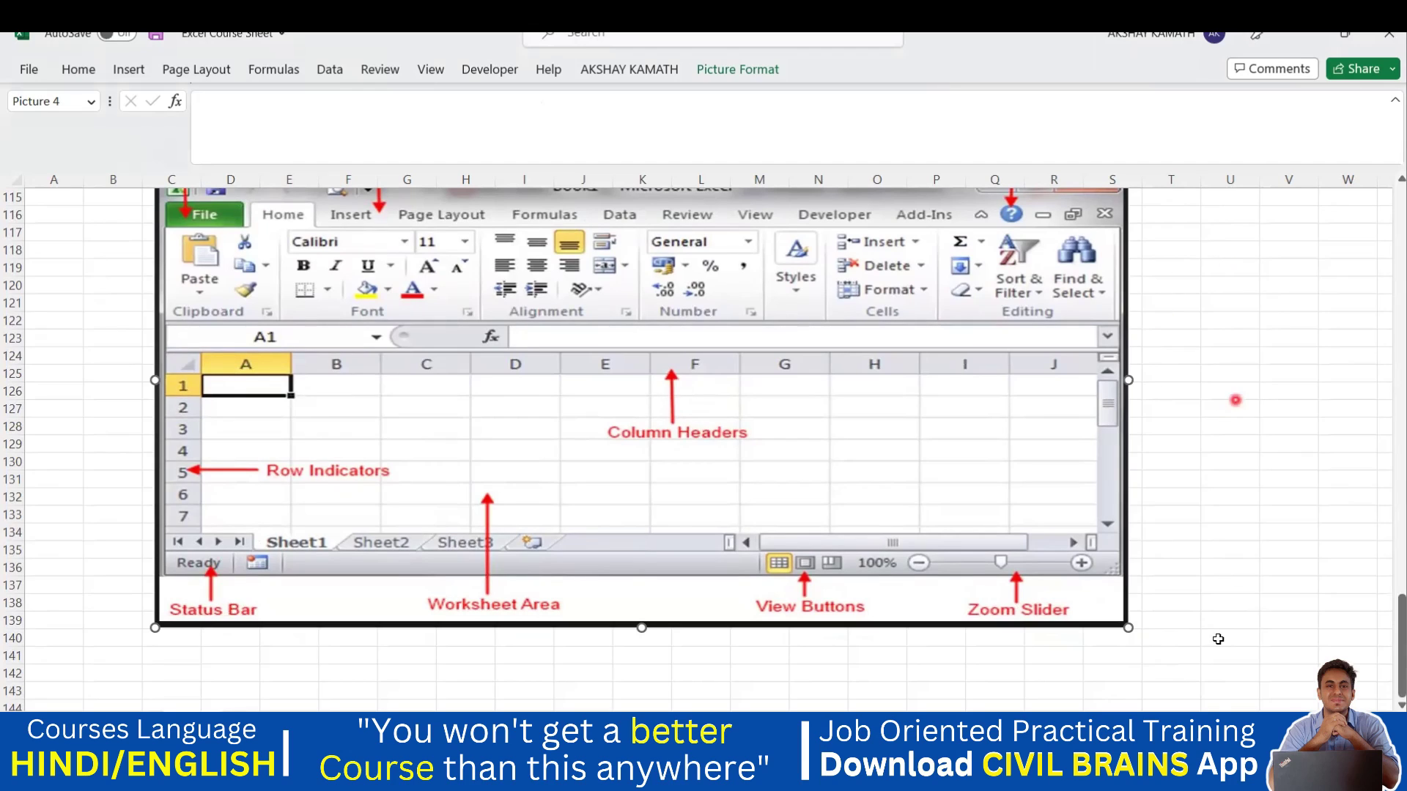
Display the sheet in Page Layout view and look through its pages with their headers and footers
left_click(1238, 783)
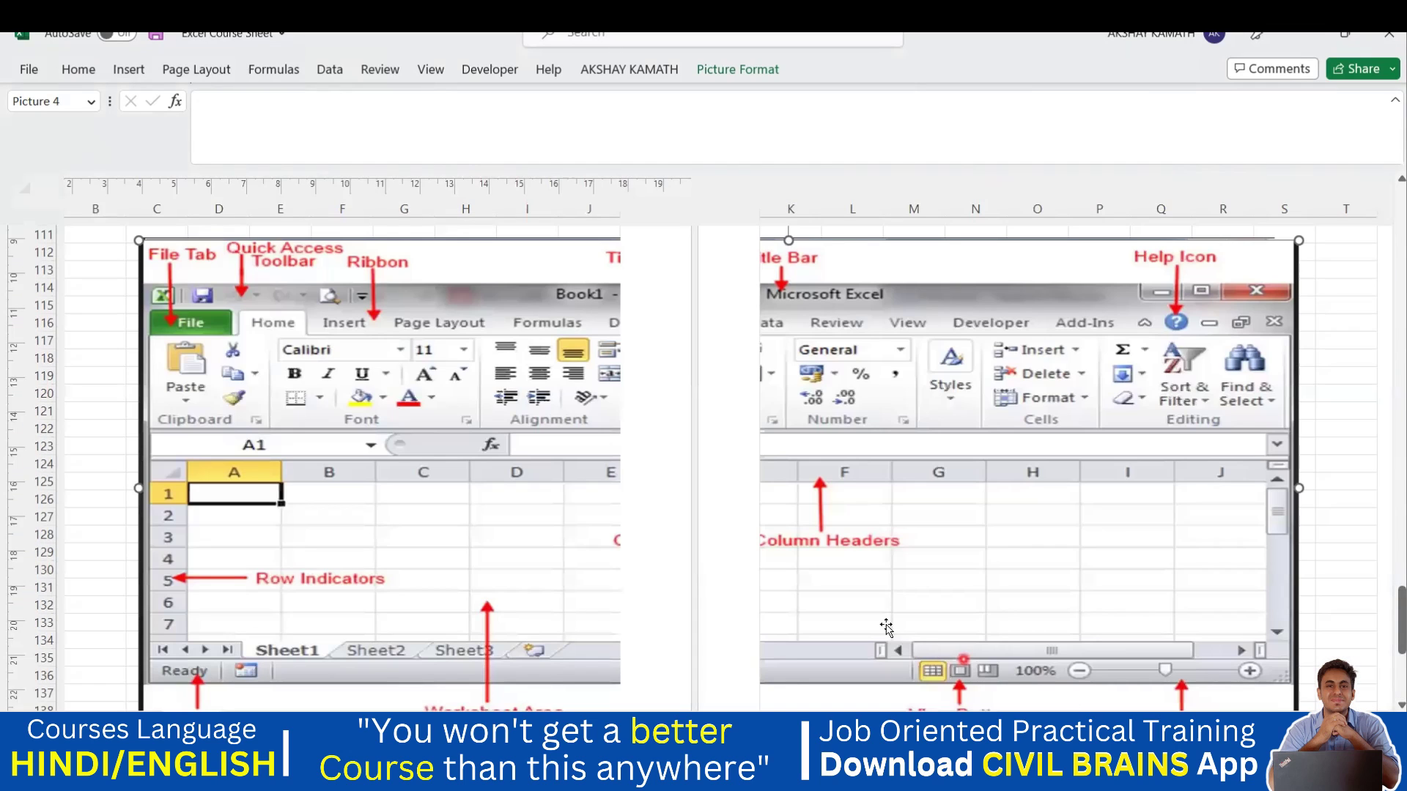
scroll(718, 452, "down", 12)
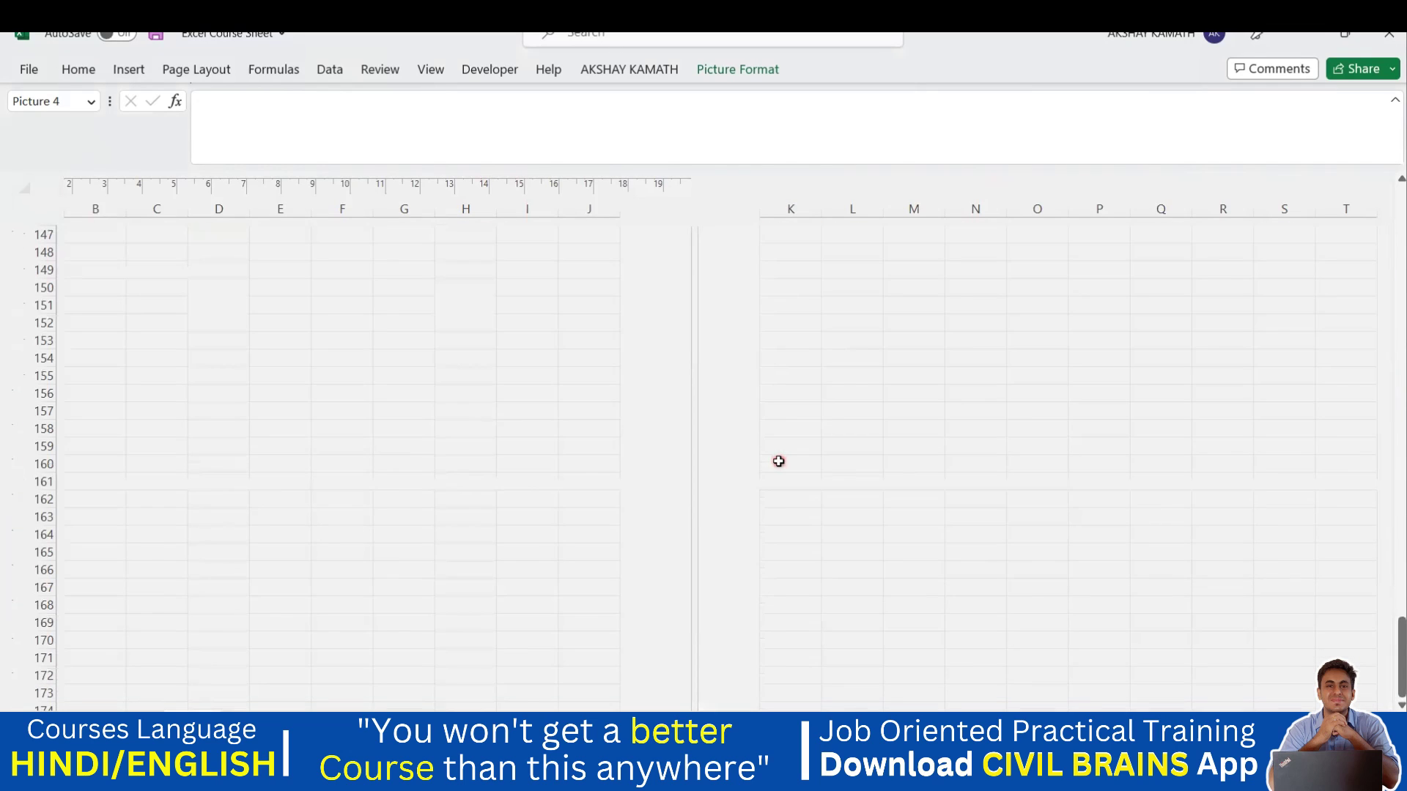
scroll(779, 469, "up", 10)
scroll(781, 497, "up", 9)
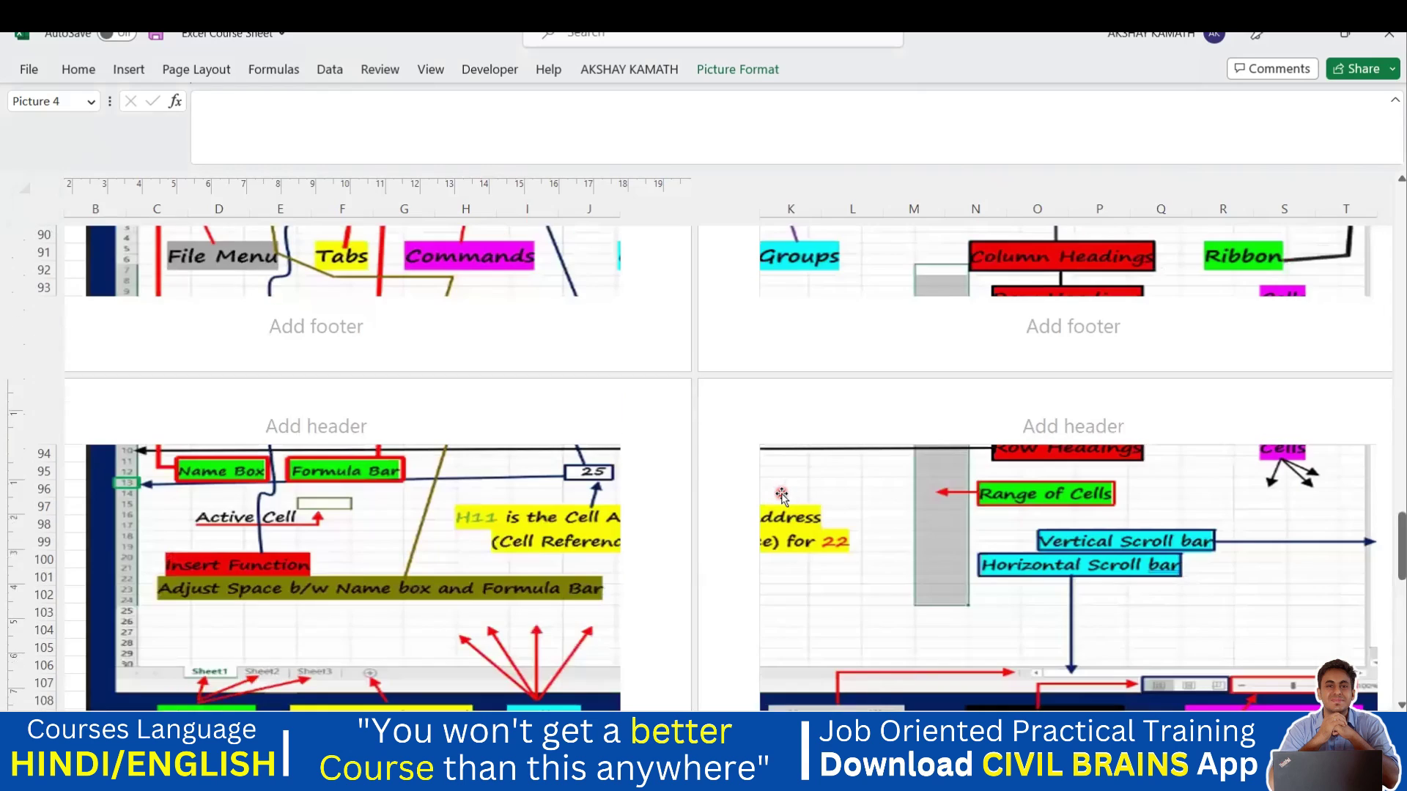
Display the sheet in Page Break Preview and look over its pages up to the Shortcut Commands tables
scroll(726, 439, "up", 7)
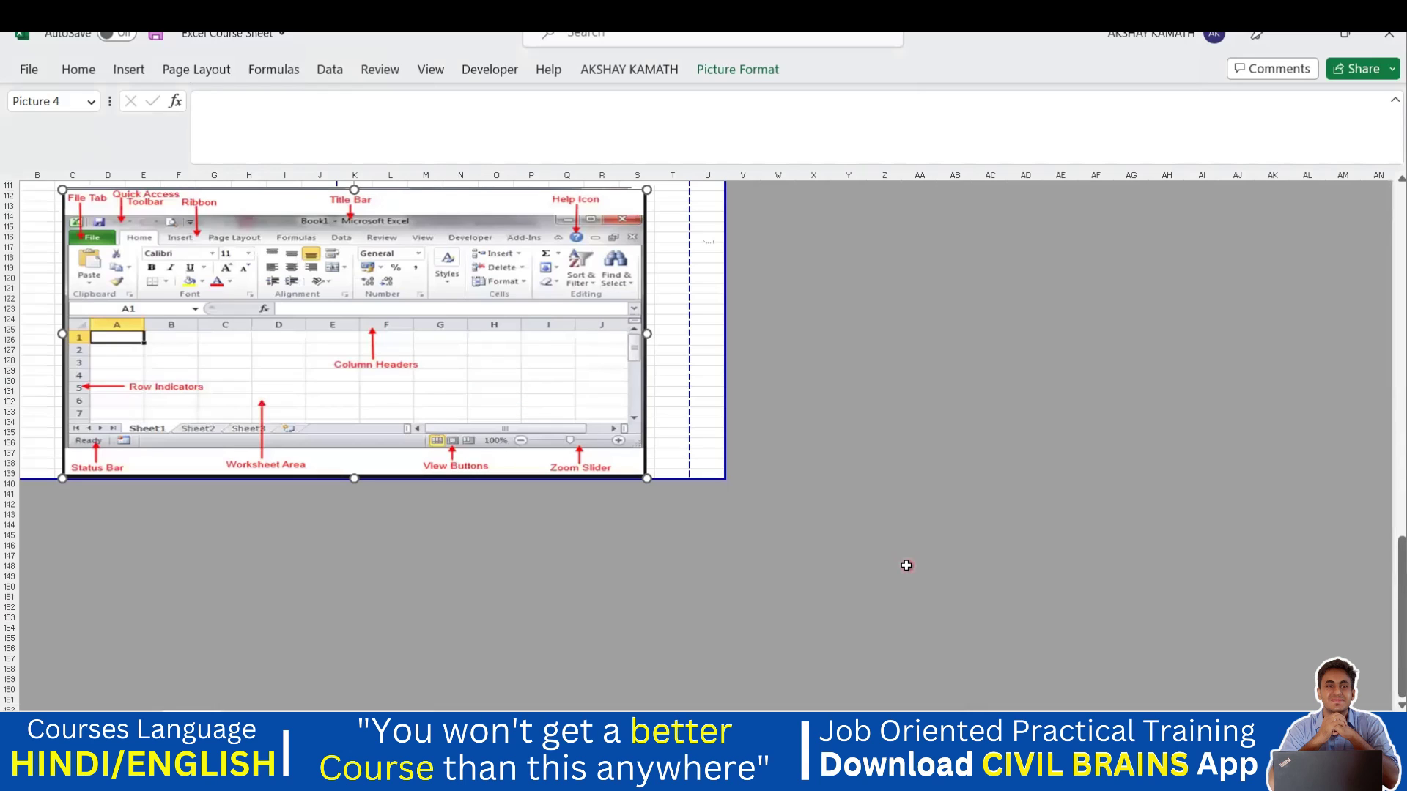
scroll(907, 566, "up", 12)
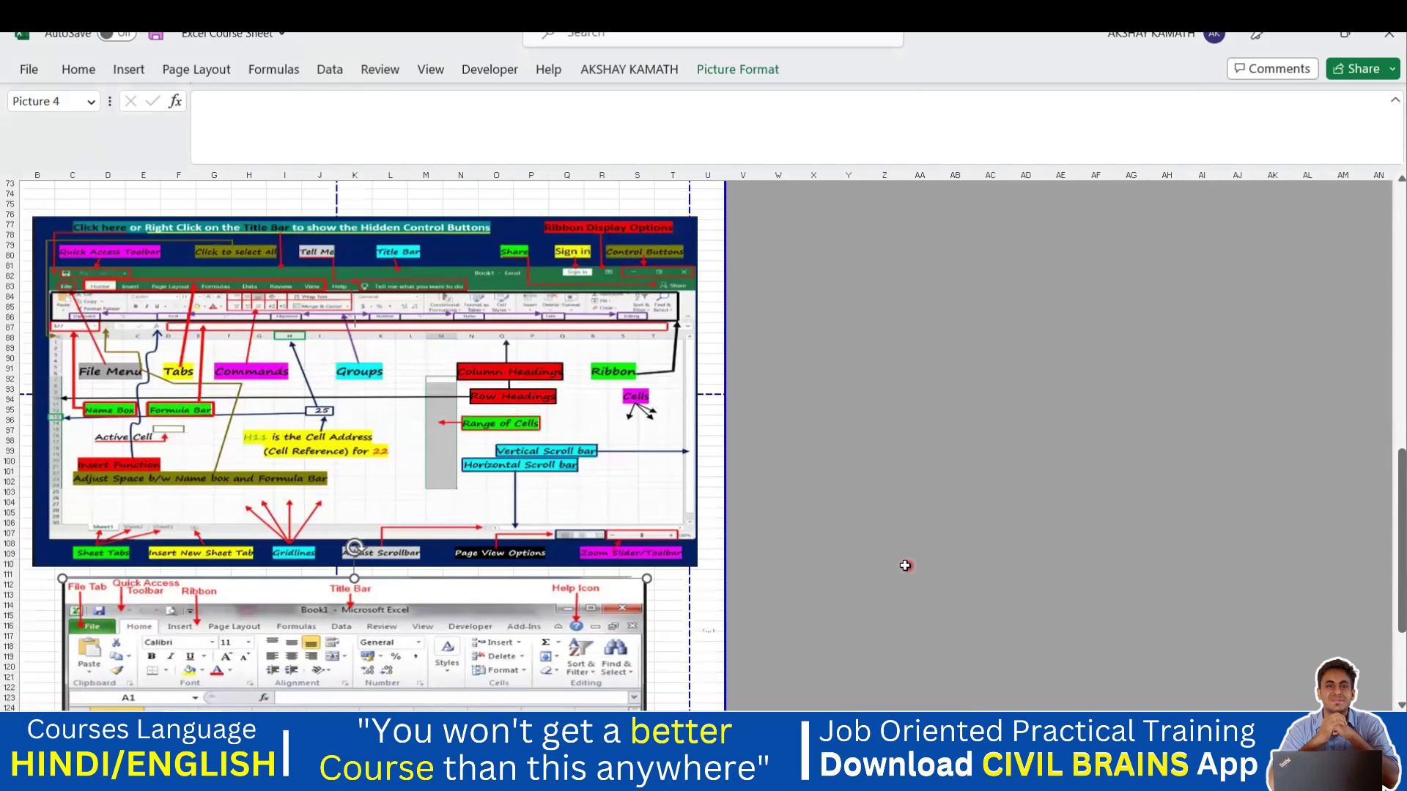
scroll(906, 565, "up", 20)
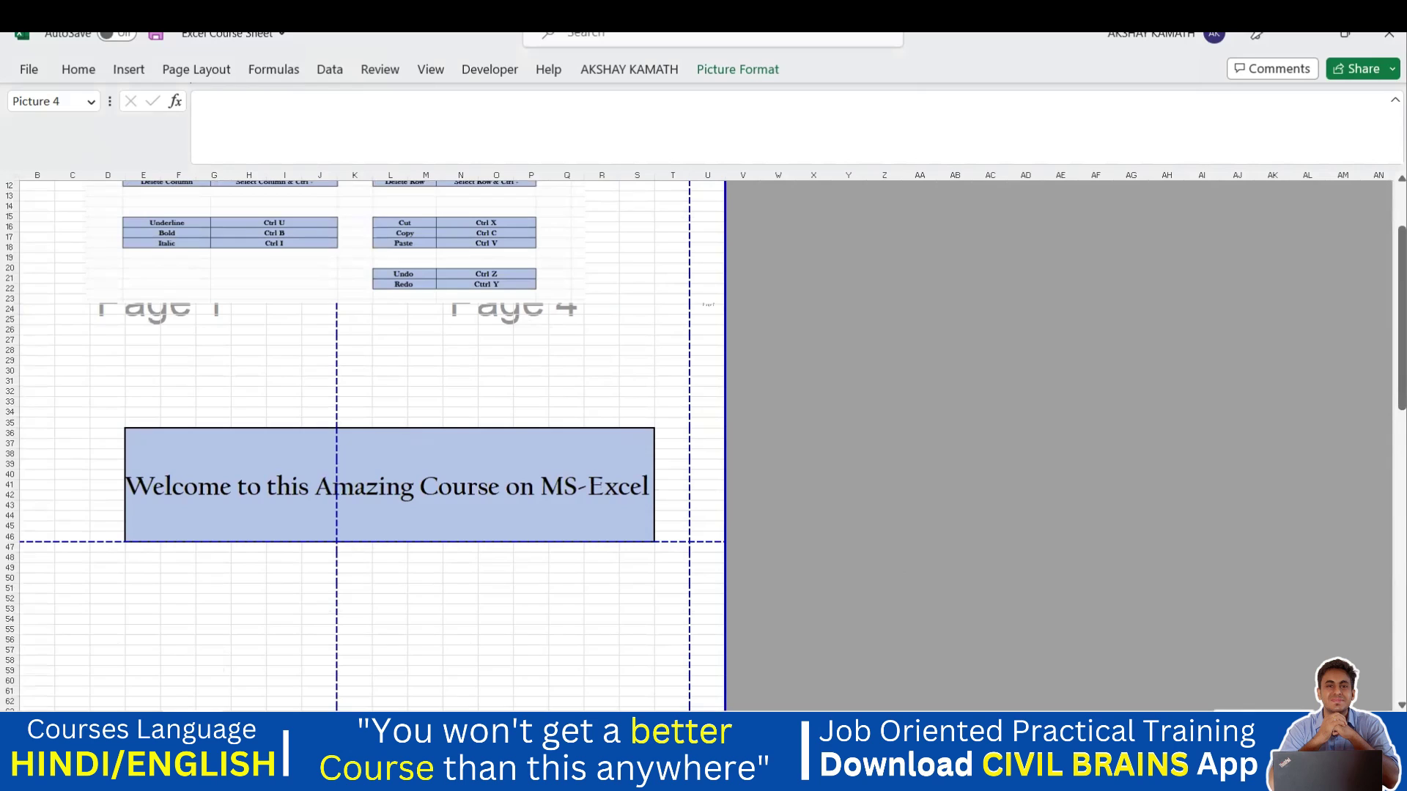
scroll(363, 528, "up", 4)
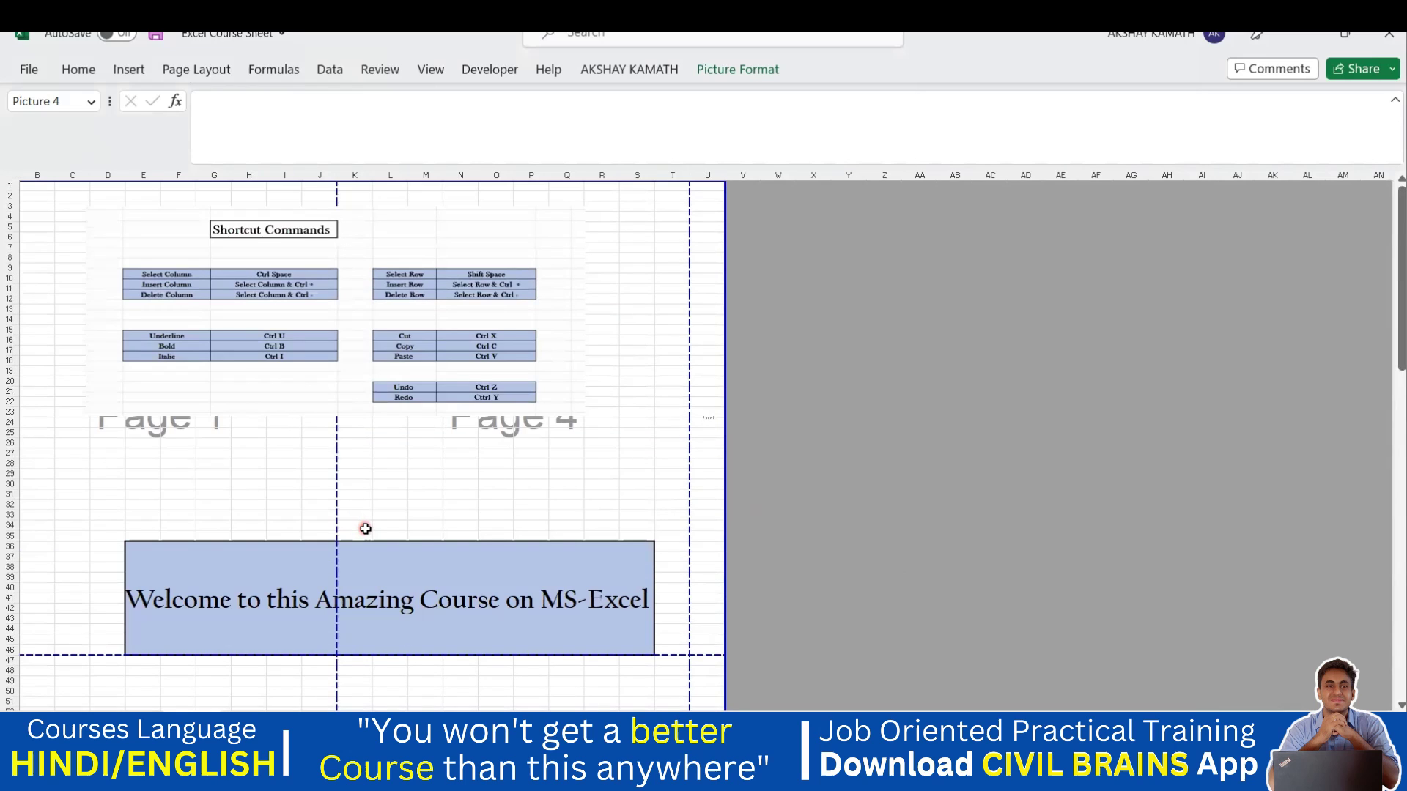
Look over the remaining Page Break Preview pages with the two interface pictures, and return the sheet to Normal view at the Book1 picture
scroll(236, 450, "down", 12)
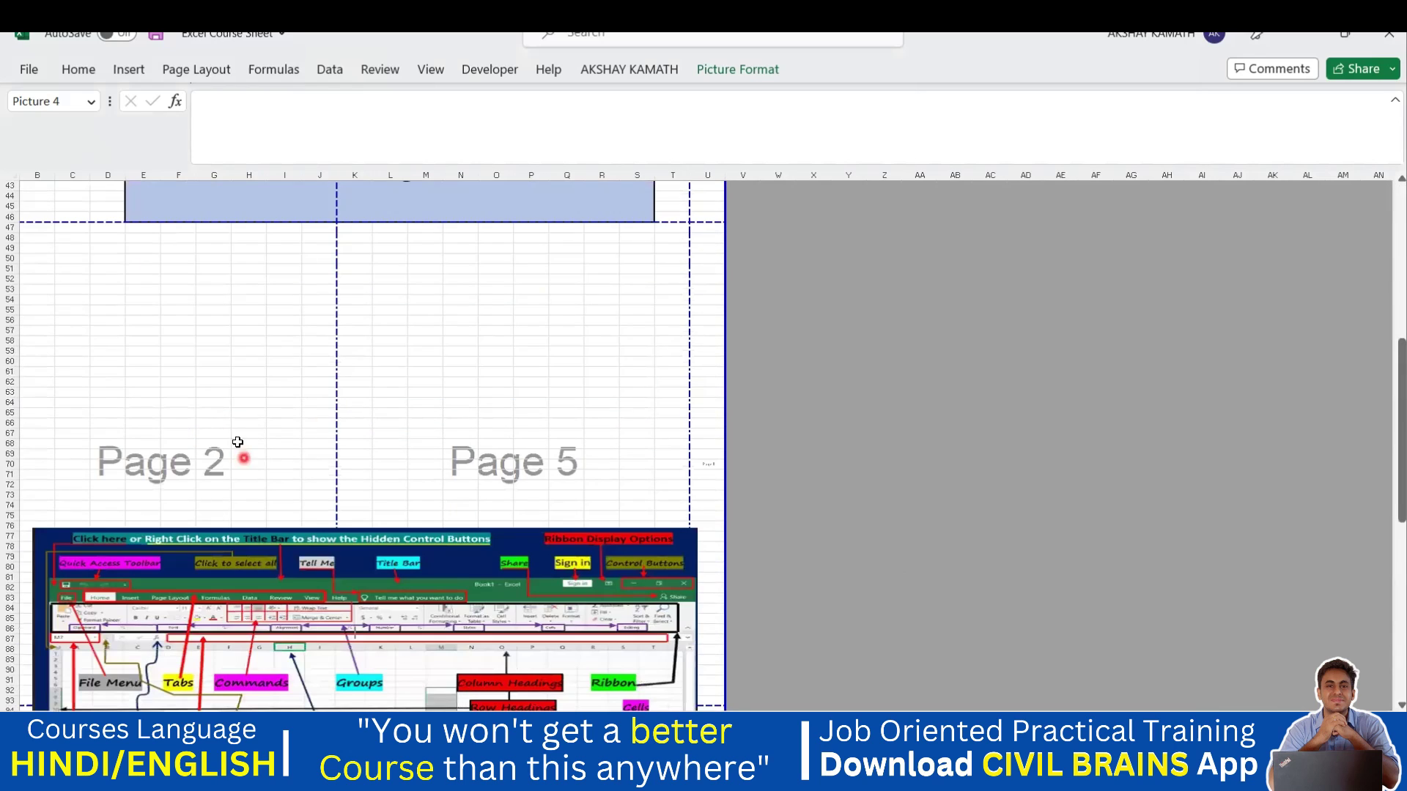
scroll(256, 506, "down", 5)
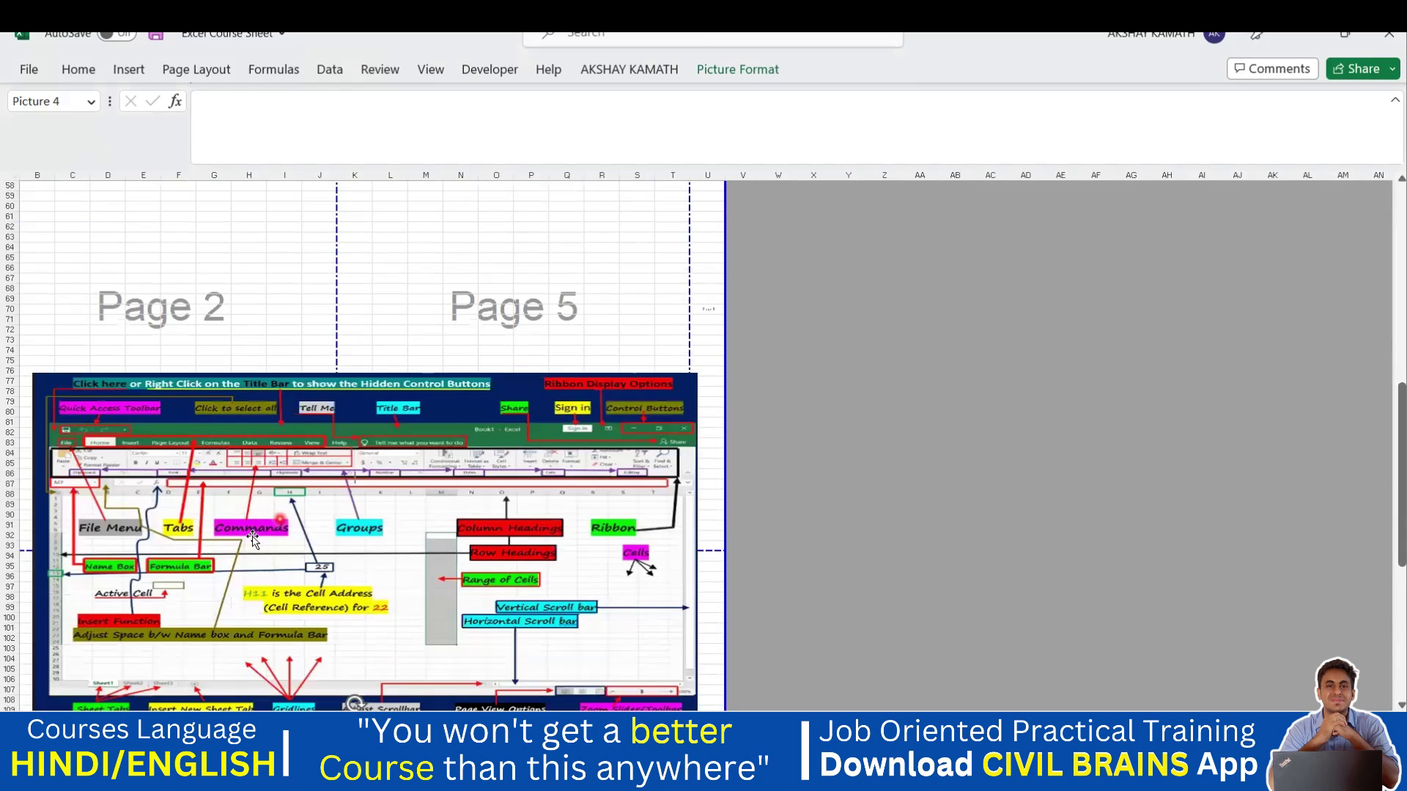
scroll(253, 541, "down", 9)
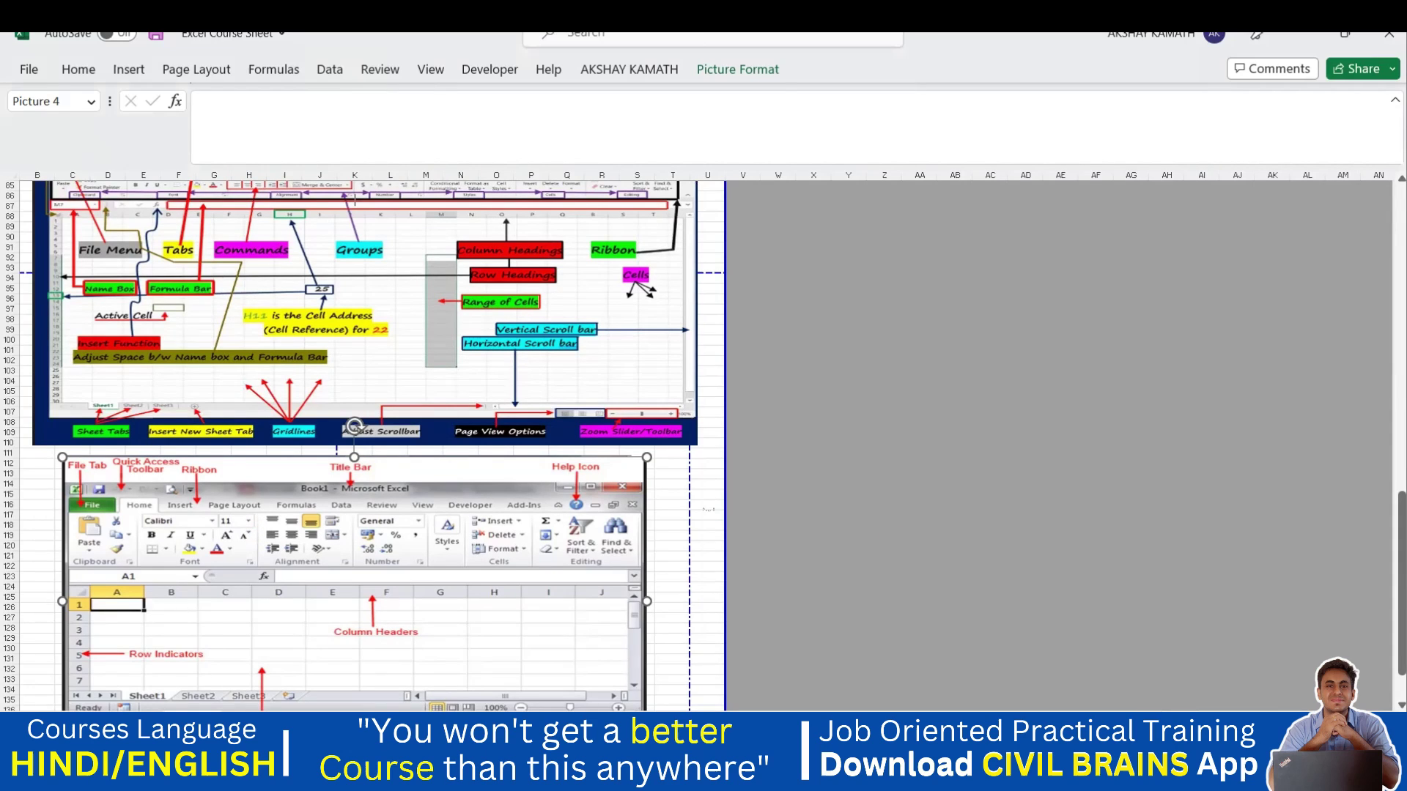
scroll(816, 571, "up", 3)
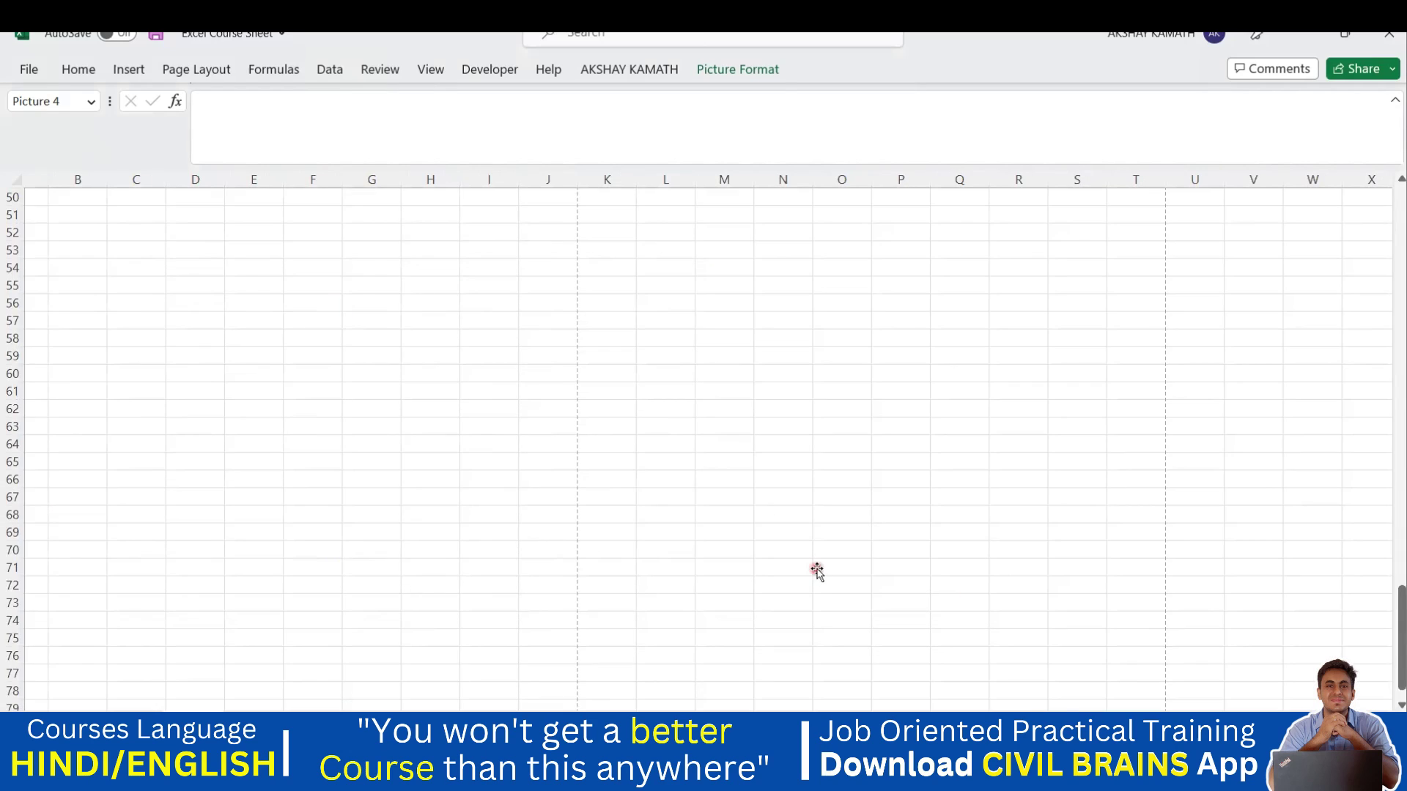
scroll(828, 570, "down", 7)
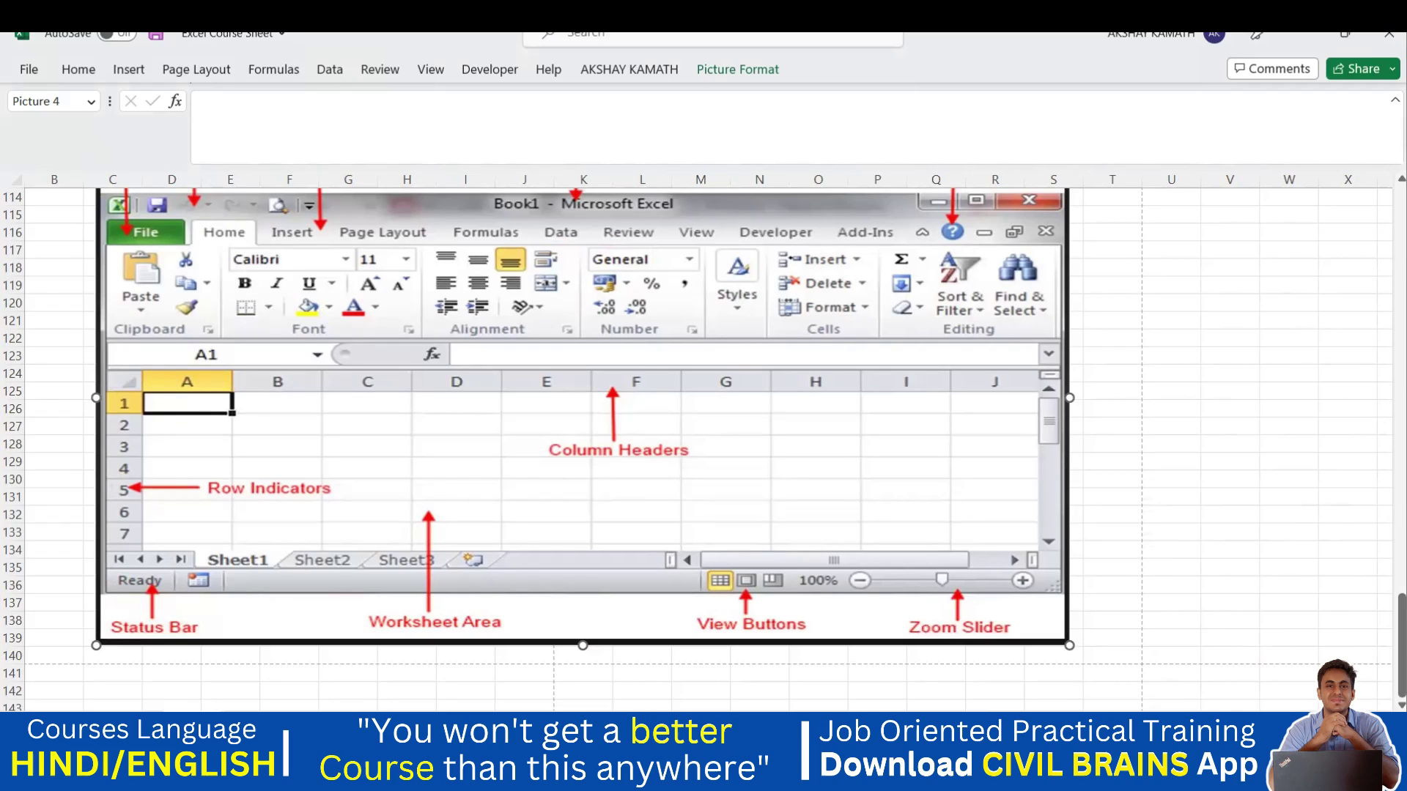
Switch to the ct lab marks workbook and zoom in until the award list's four columns fill the window
mouse_move(946, 777)
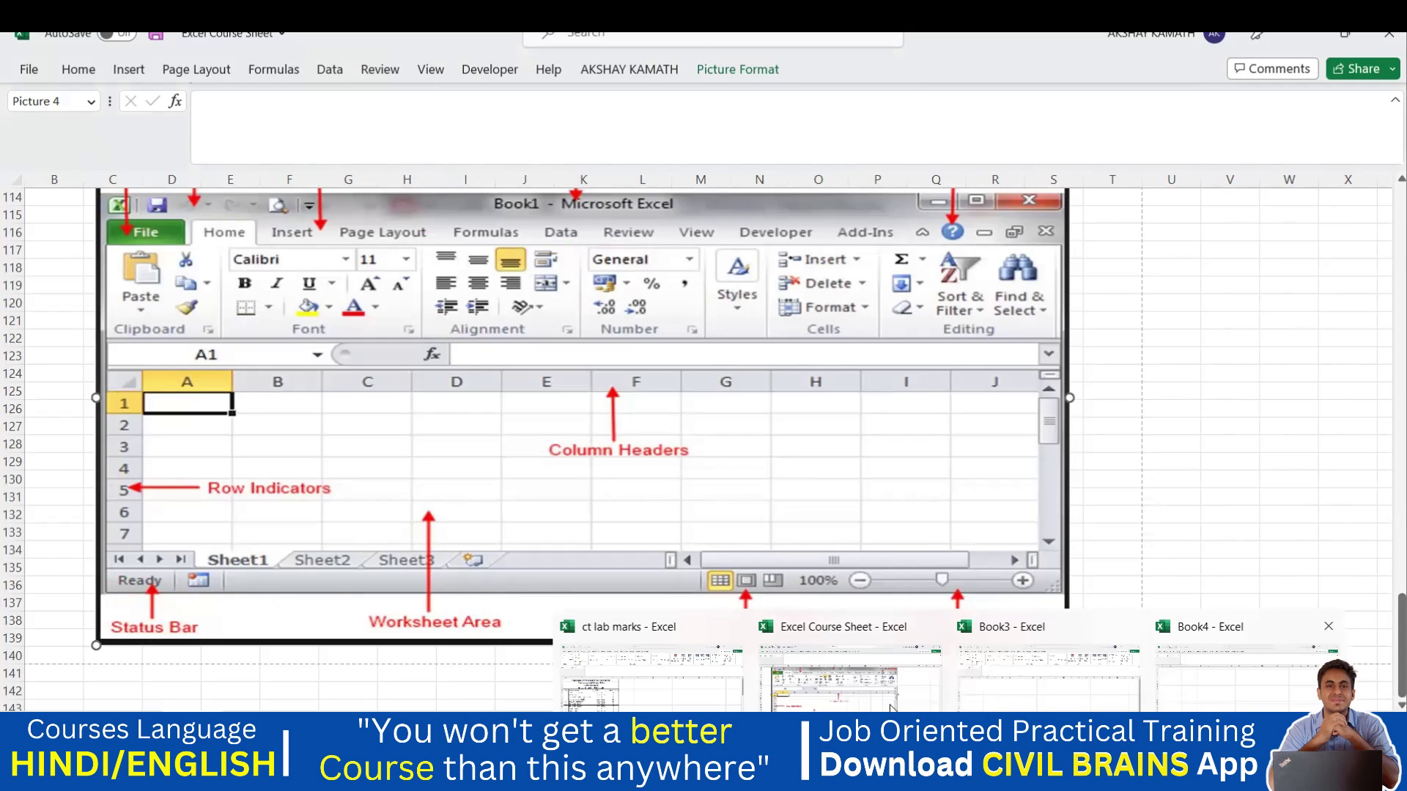
left_click(638, 696)
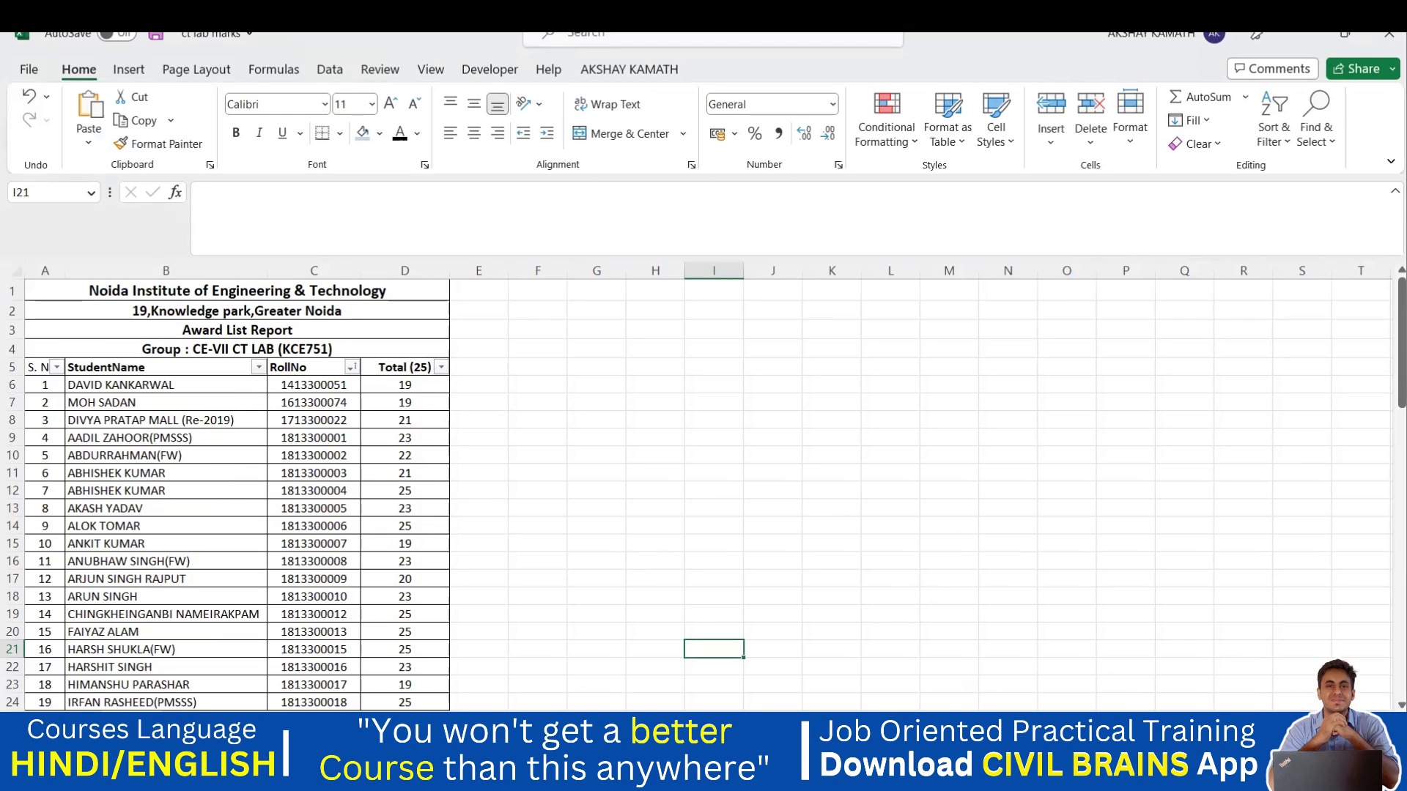
scroll(696, 487, "down", 1)
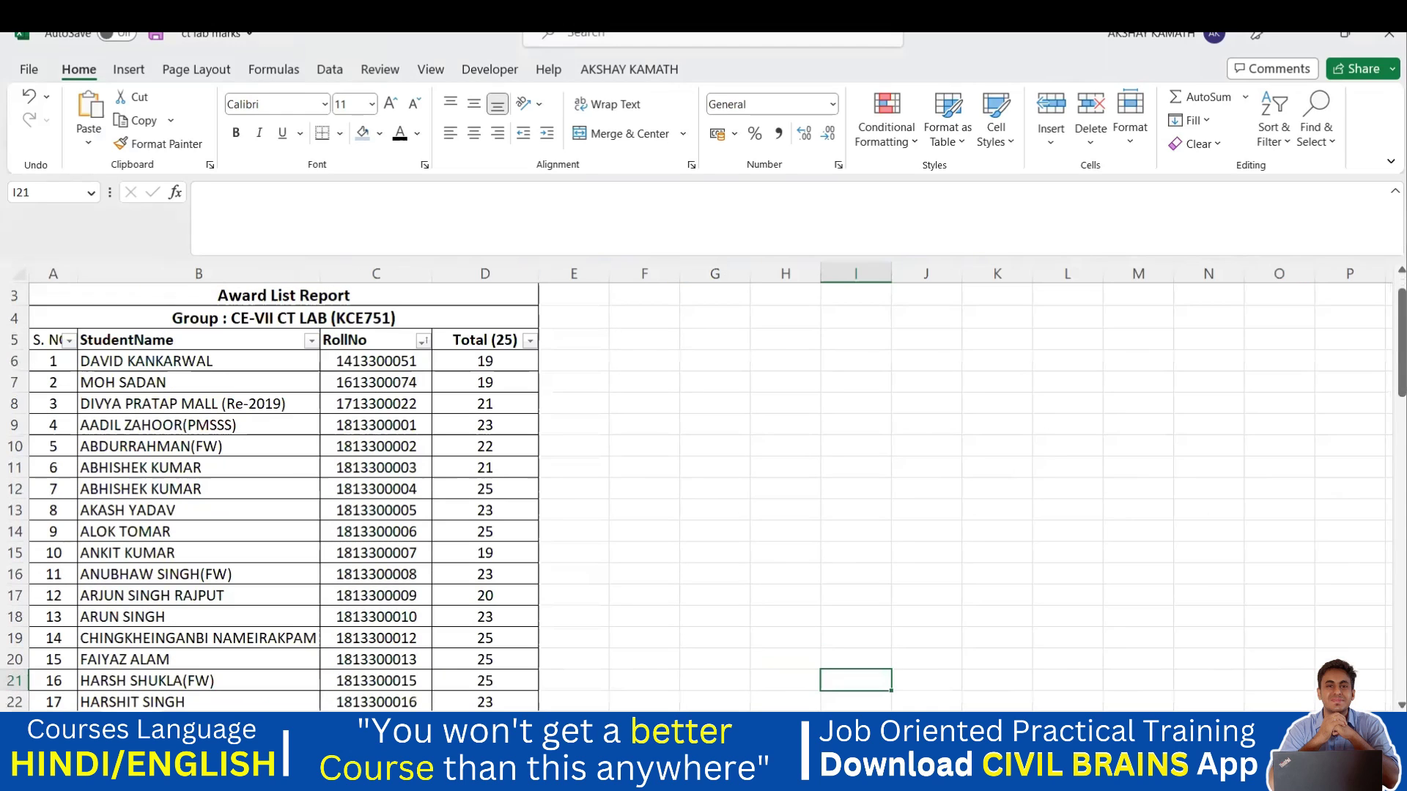
scroll(696, 487, "up", 4)
scroll(578, 543, "up", 1)
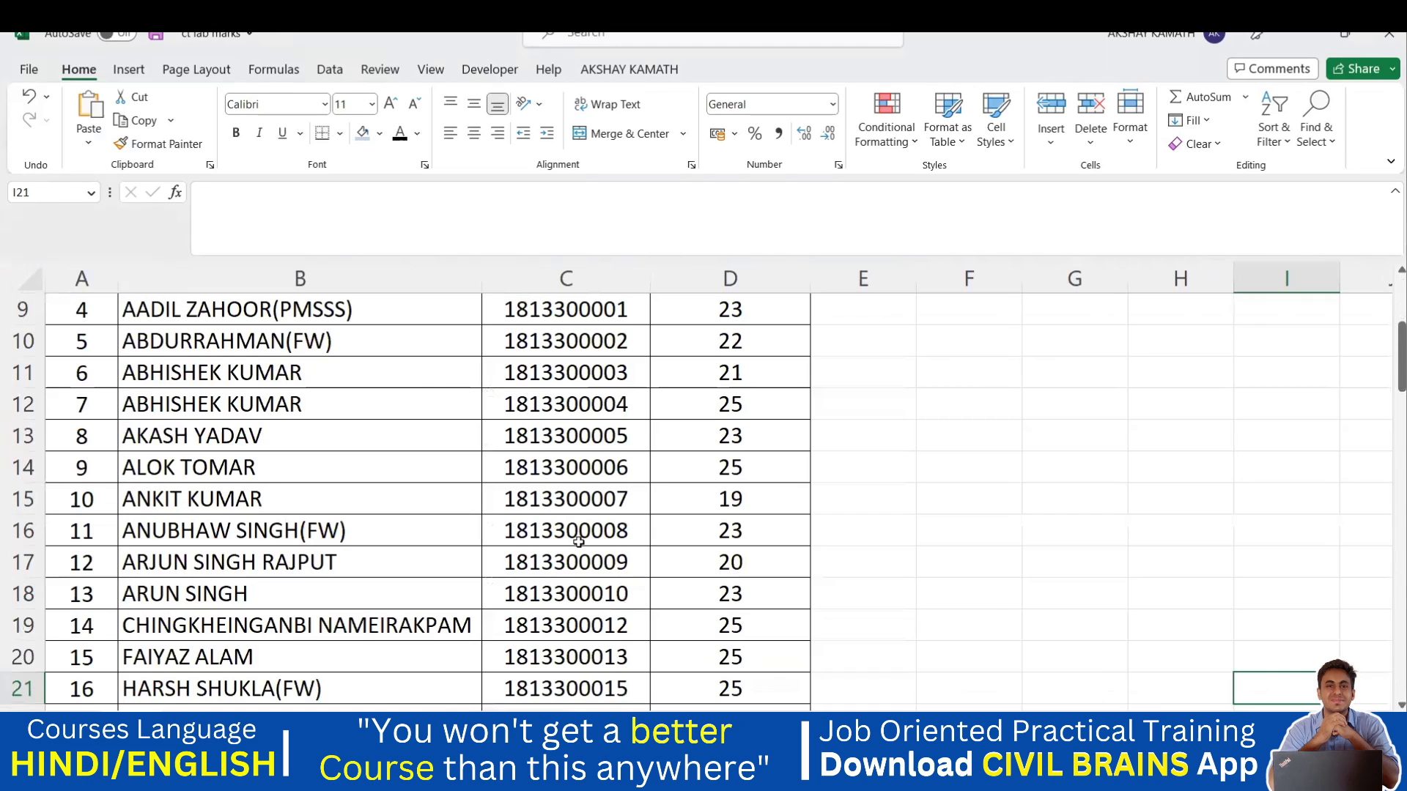
scroll(586, 503, "up", 3)
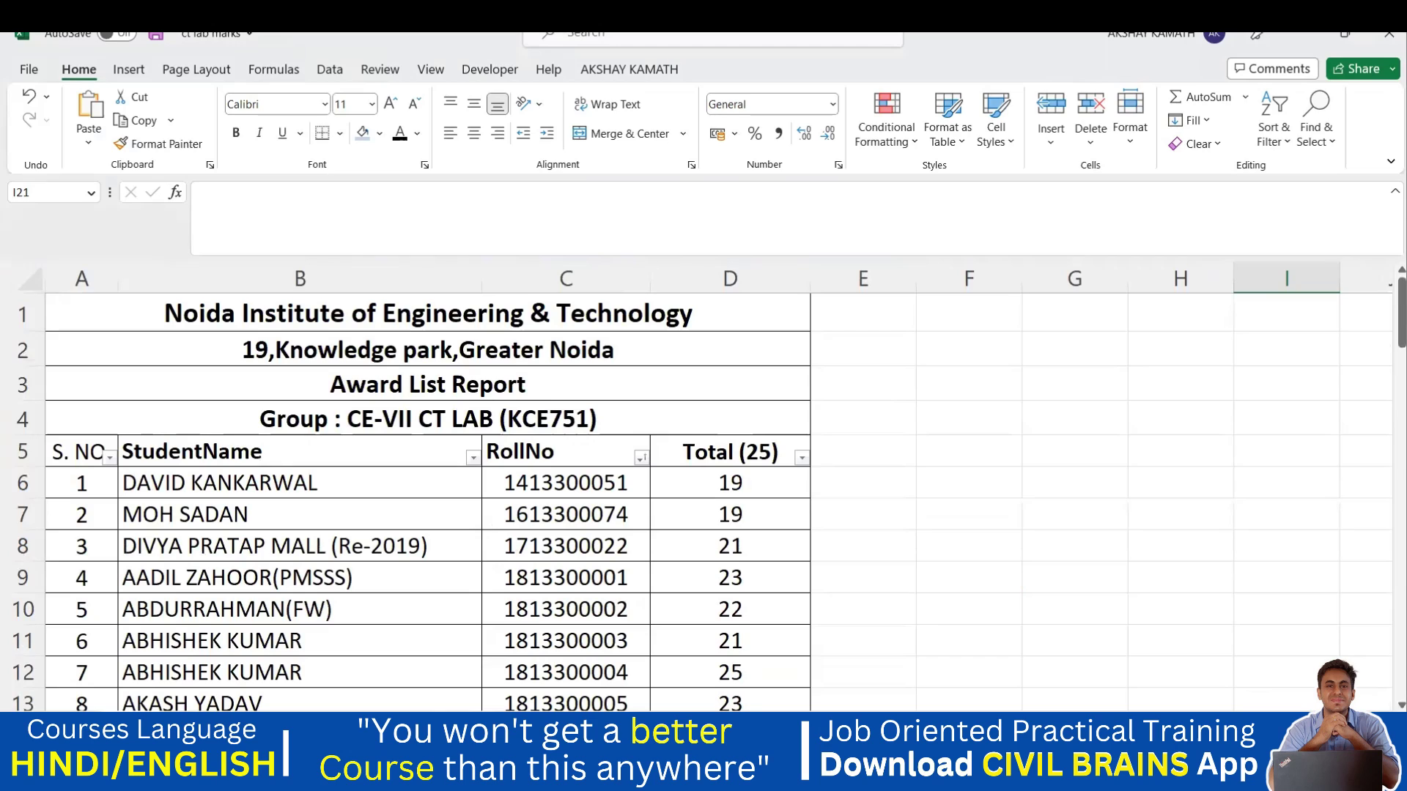
scroll(696, 487, "up", 3)
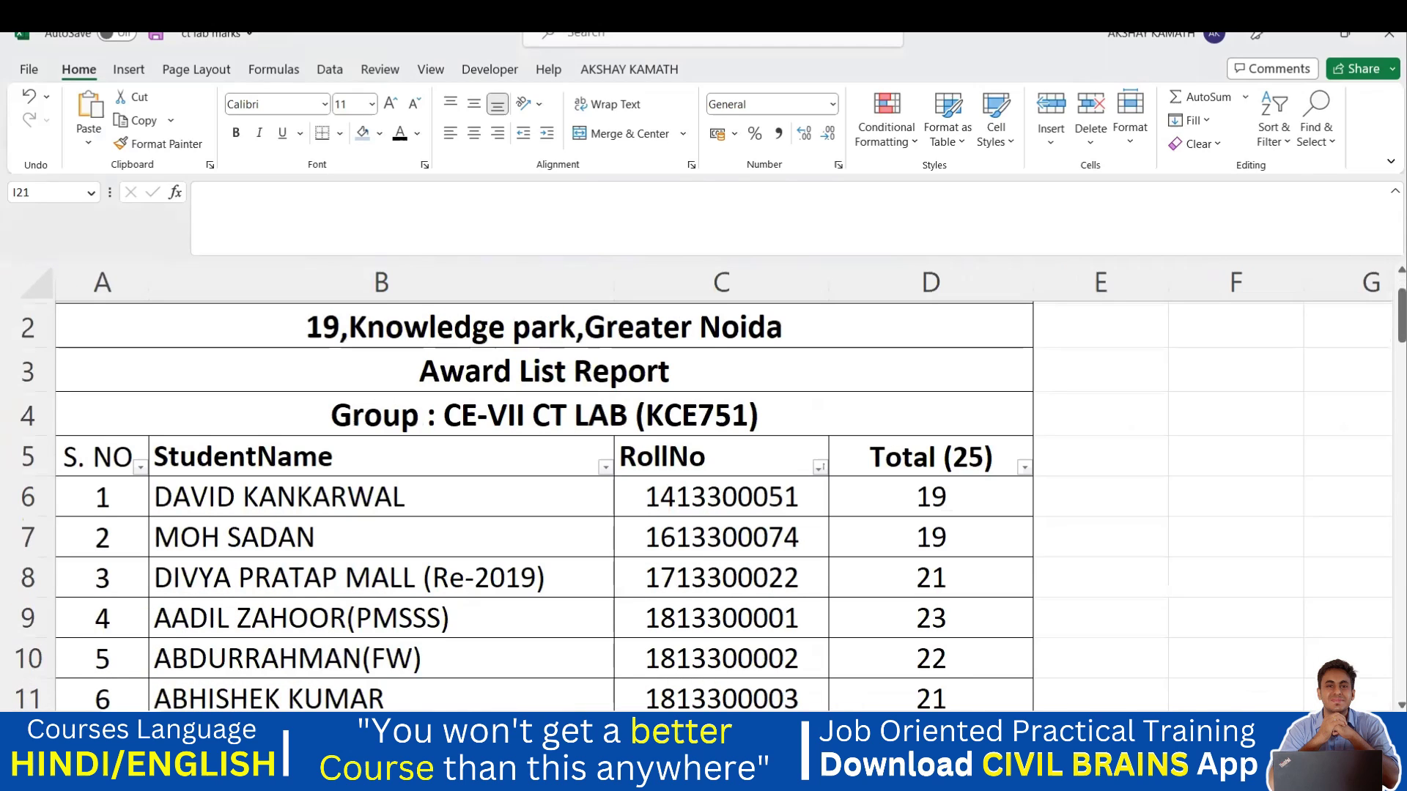
scroll(710, 490, "up", 4)
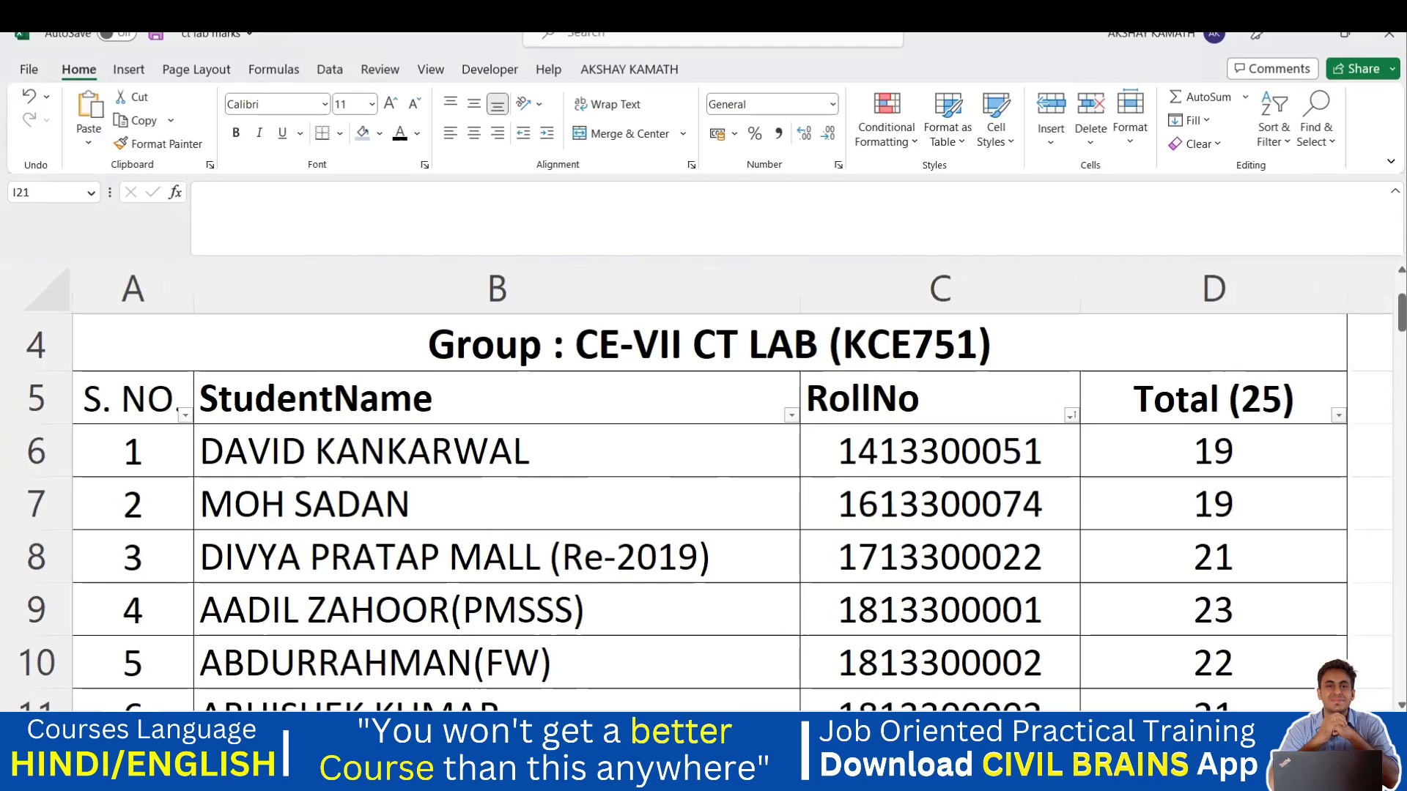
scroll(801, 534, "up", 1)
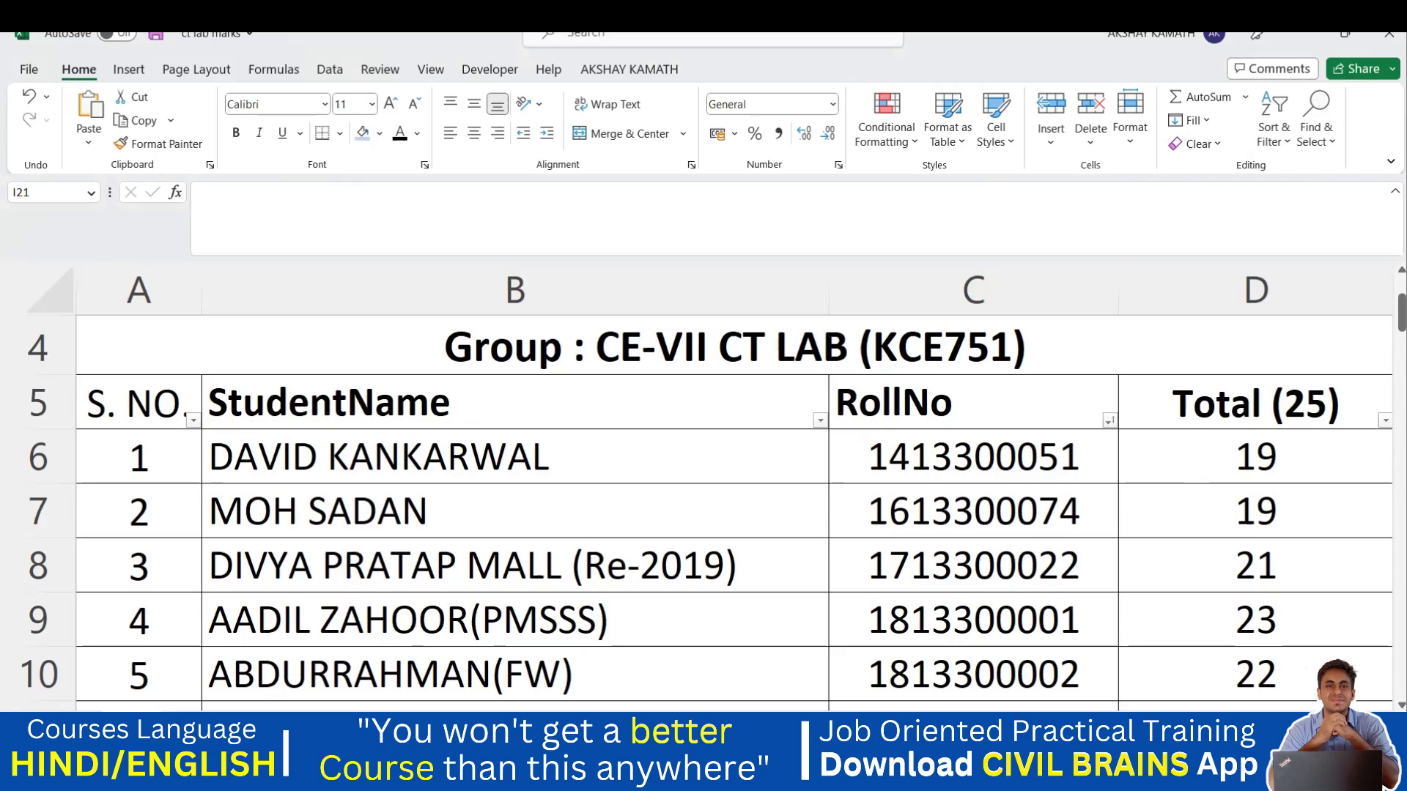
Zoom the award list out until the whole table shows as a tiny block at the sheet's corner
scroll(708, 490, "down", 2)
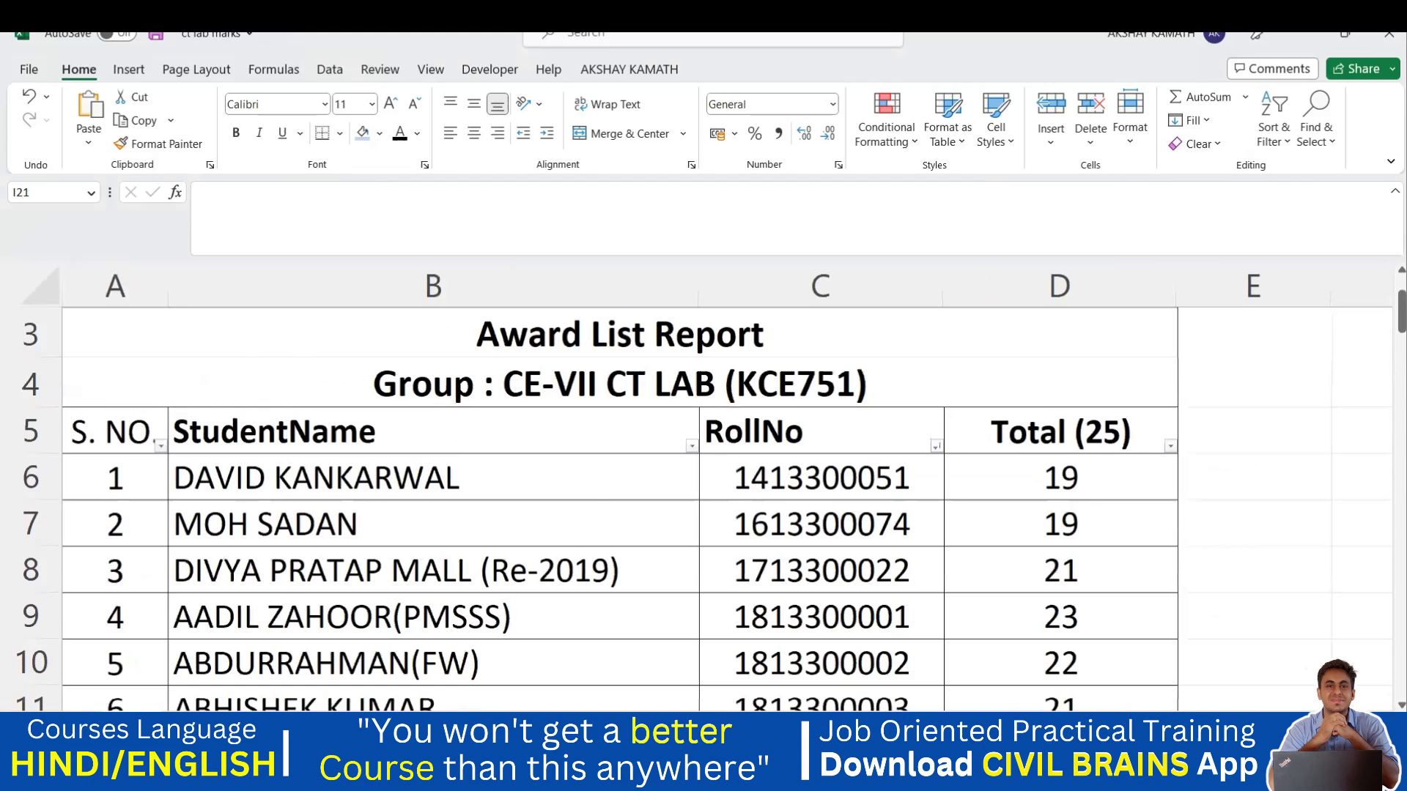
scroll(708, 490, "down", 3)
scroll(709, 491, "down", 5)
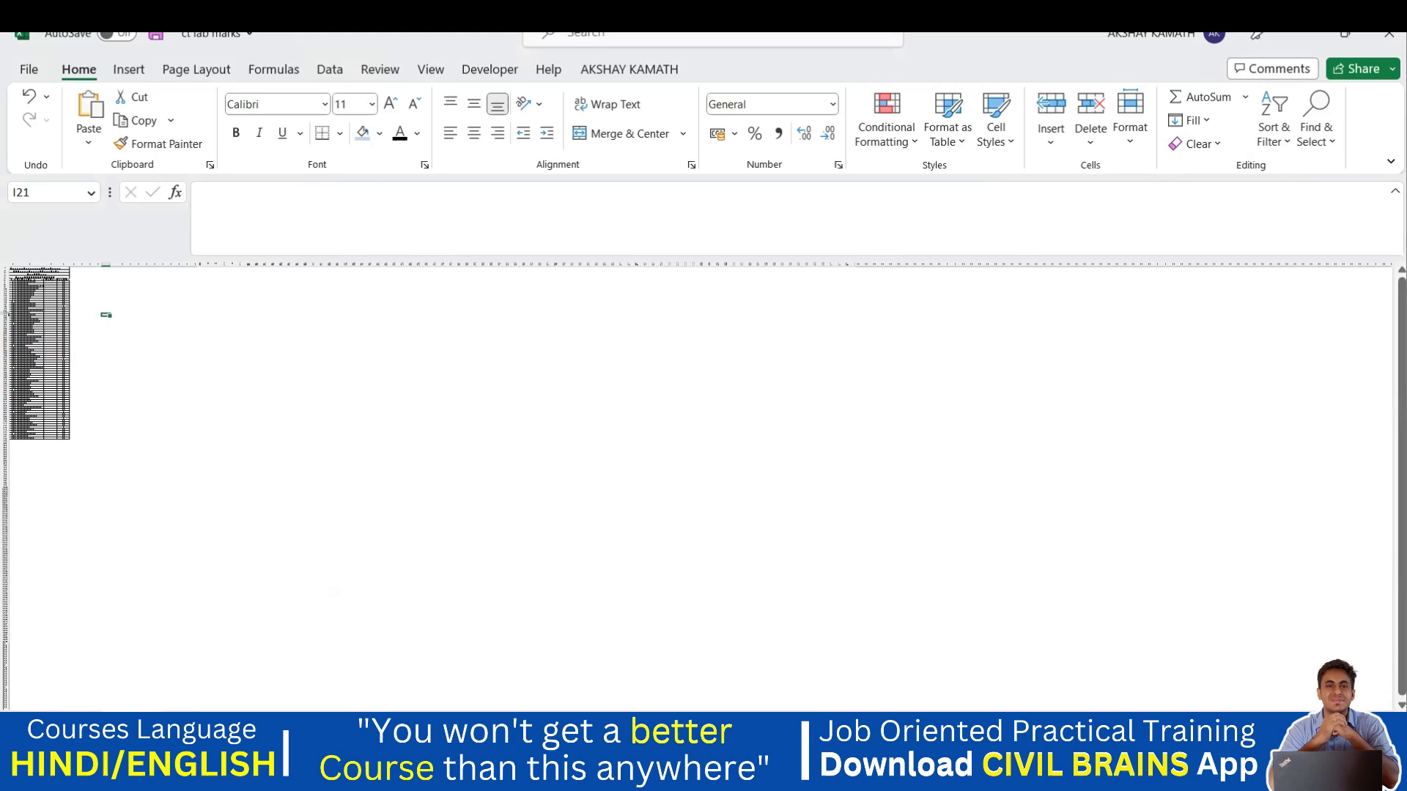
scroll(1119, 685, "down", 1)
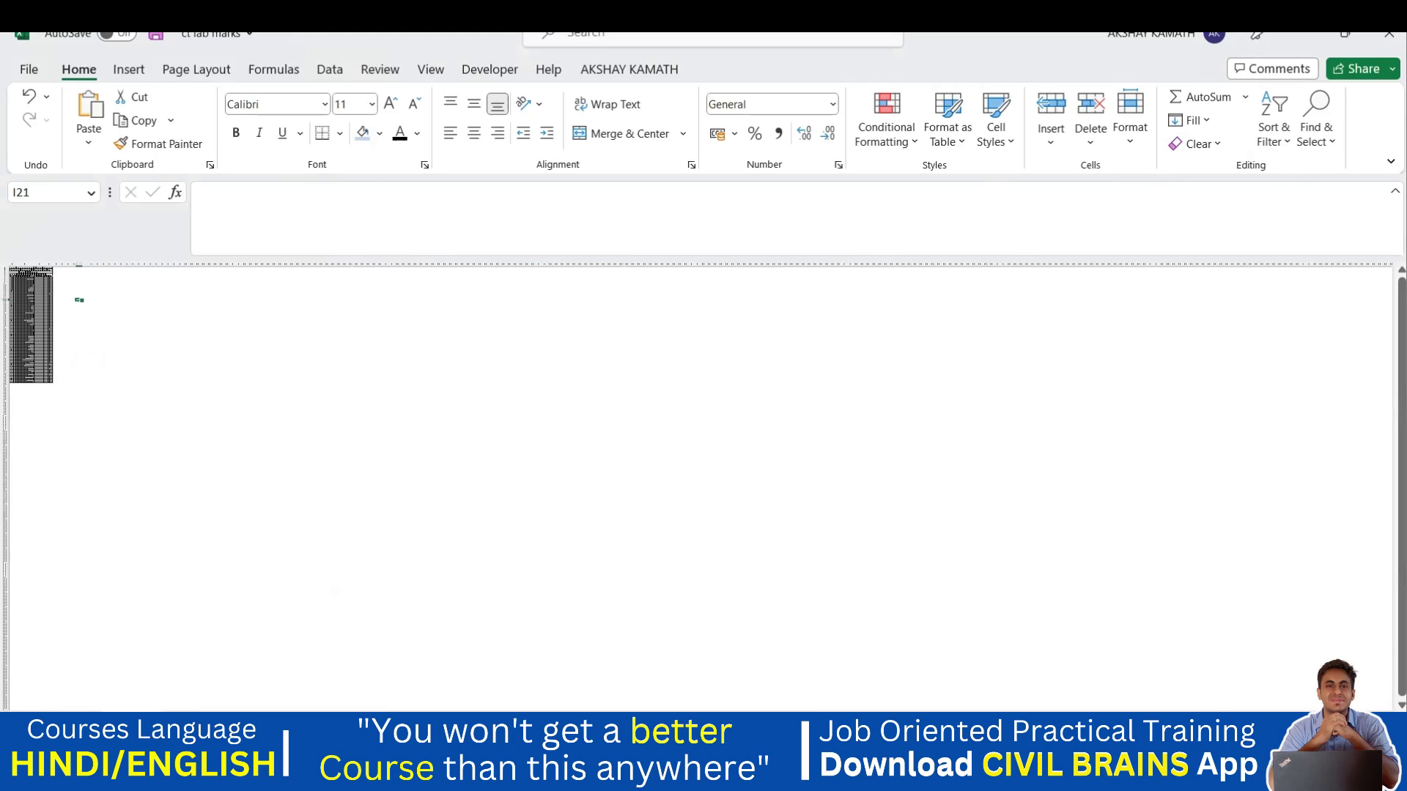
Zoom back in on the award list to a readable size and show its heading rows again
scroll(47, 410, "up", 2)
scroll(696, 487, "up", 4)
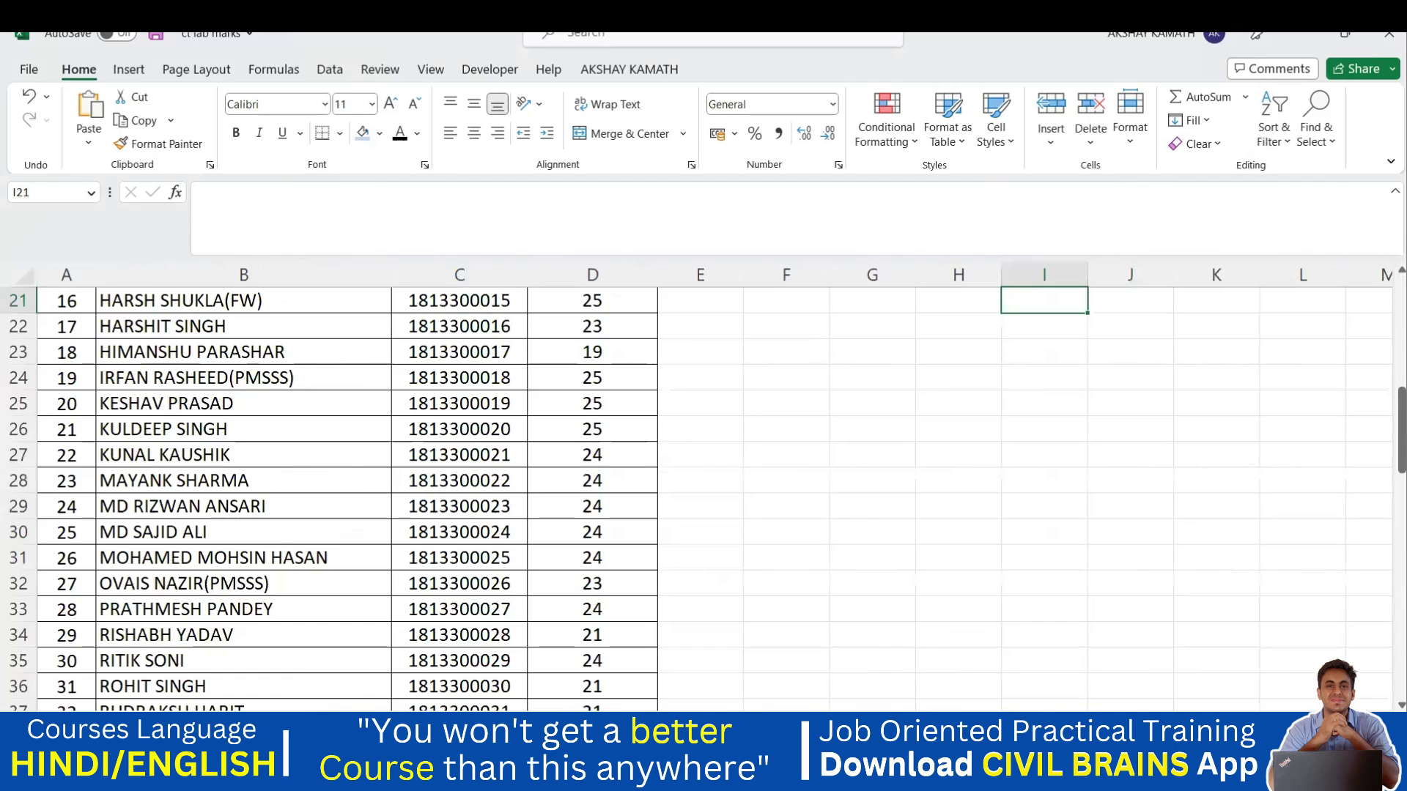
scroll(696, 487, "up", 5)
scroll(753, 665, "down", 5)
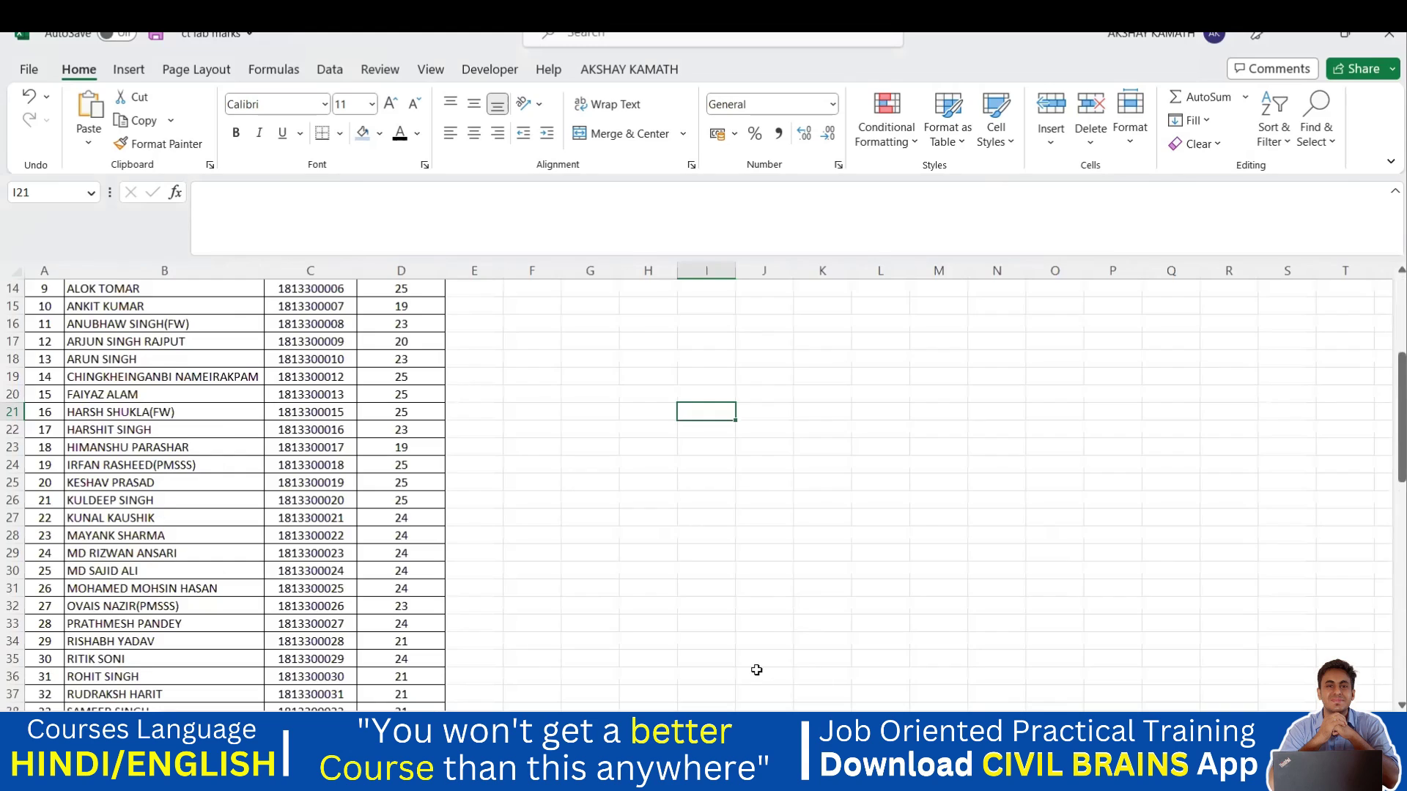
scroll(746, 640, "up", 4)
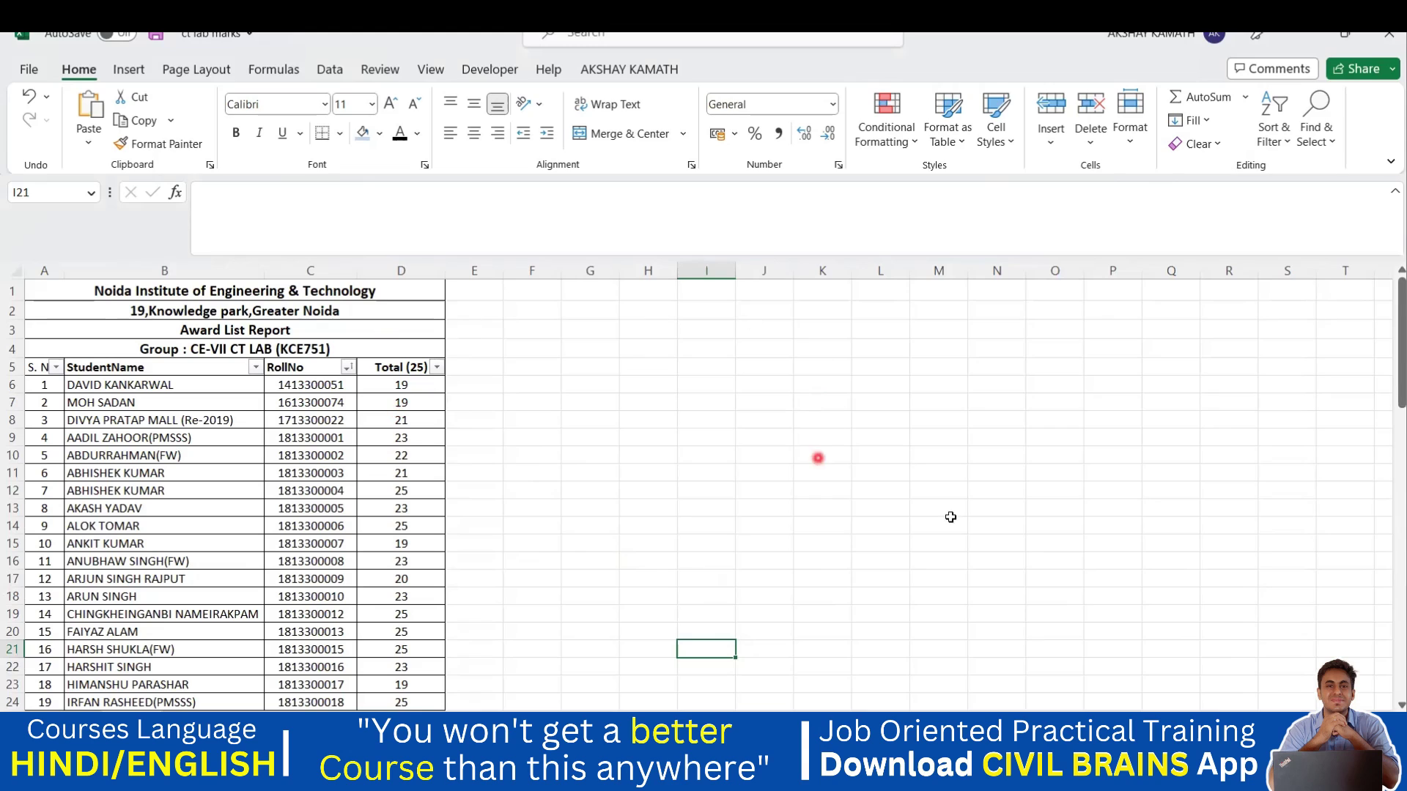
Return to the Excel Course Sheet workbook and view the colour-labelled picture of the Excel interface
mouse_move(950, 776)
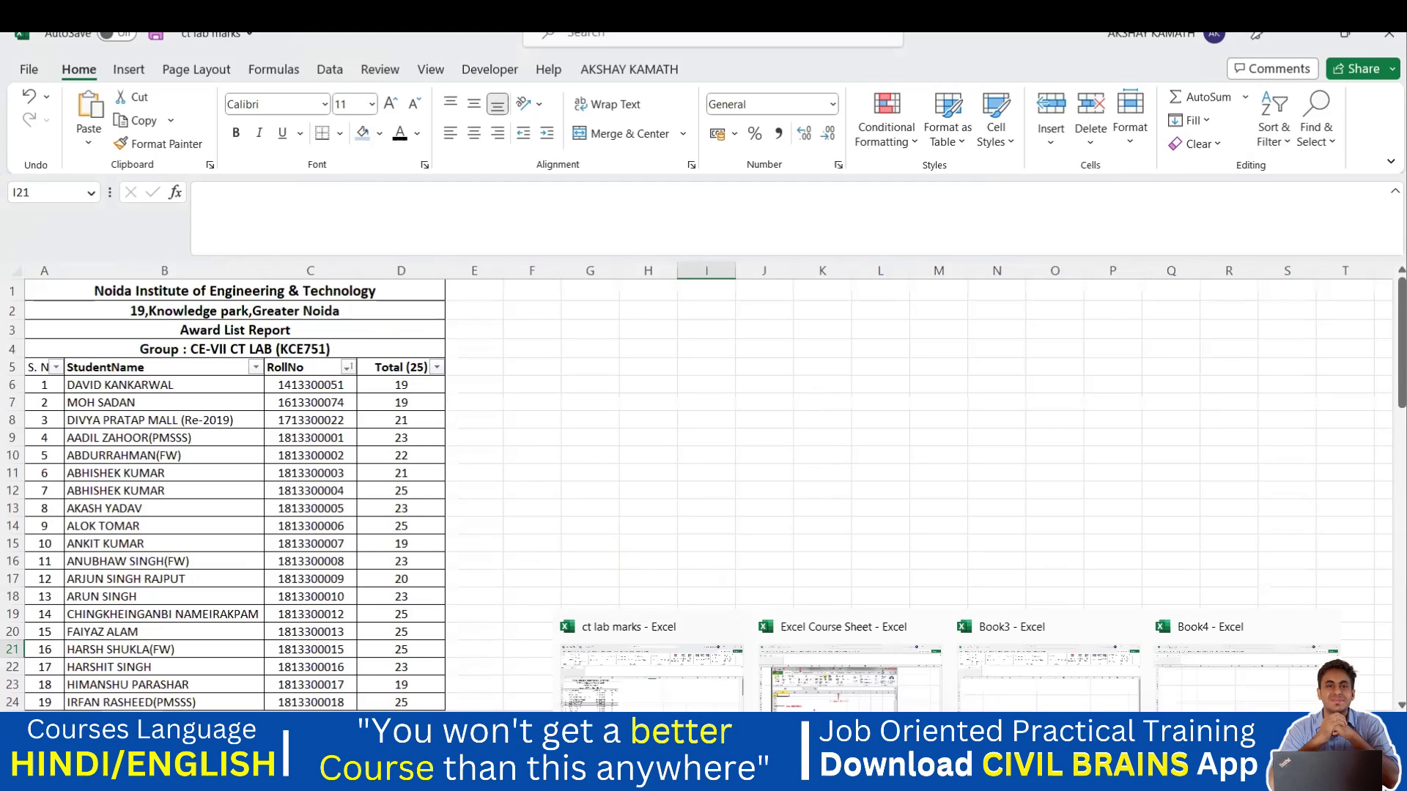
left_click(868, 703)
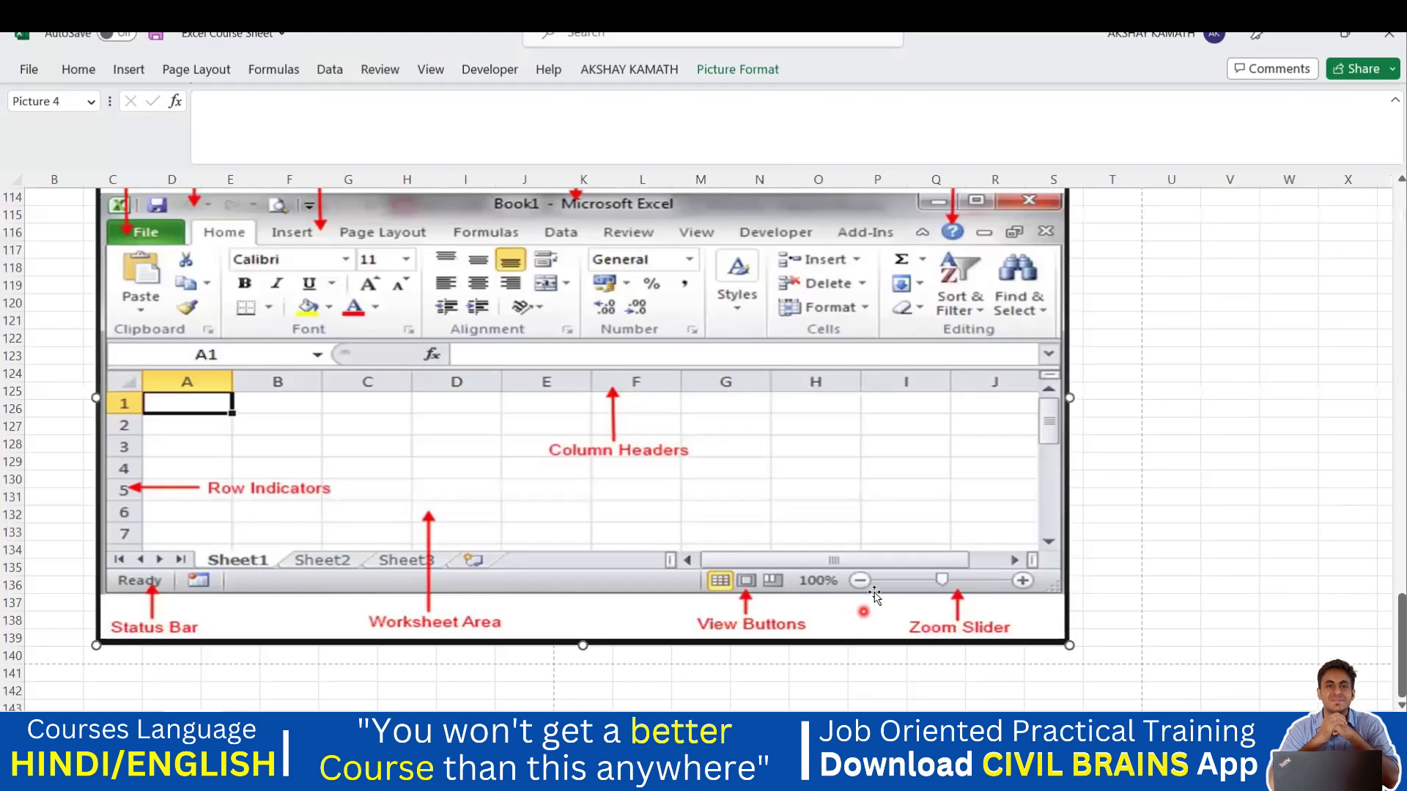
scroll(876, 592, "up", 7)
scroll(876, 592, "up", 5)
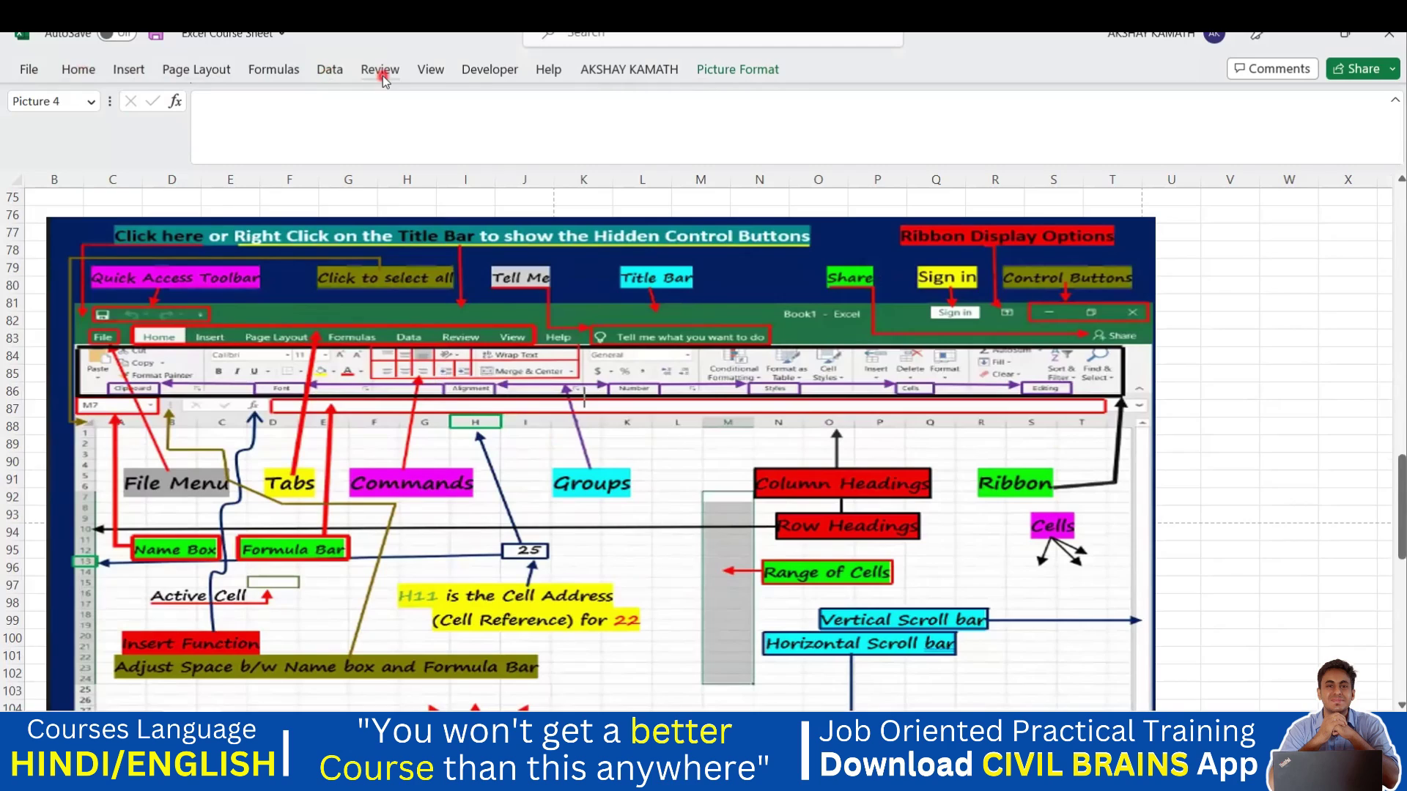
Look through the Developer, Home and Insert commands and keep the ribbon permanently expanded on the Home commands
left_click(491, 73)
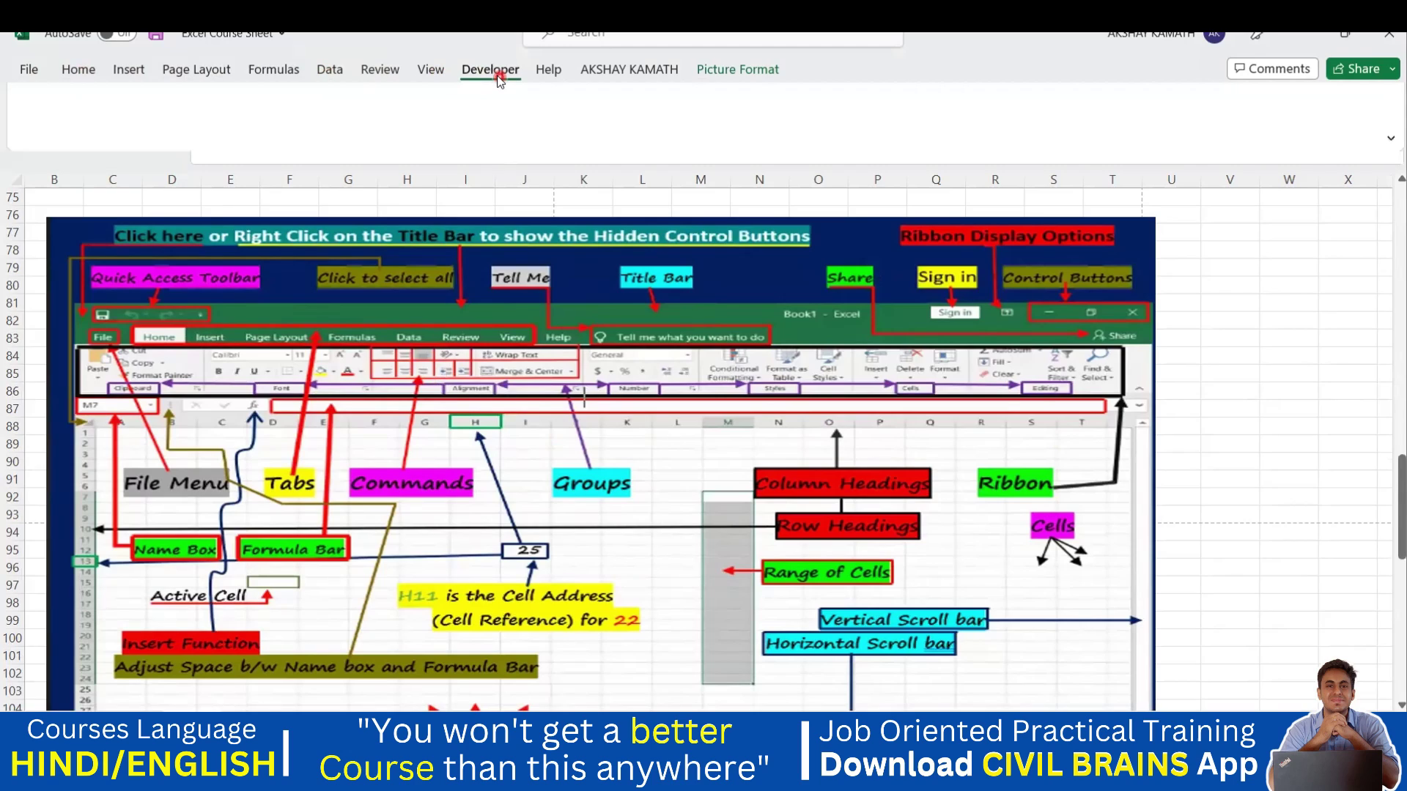
left_click(79, 70)
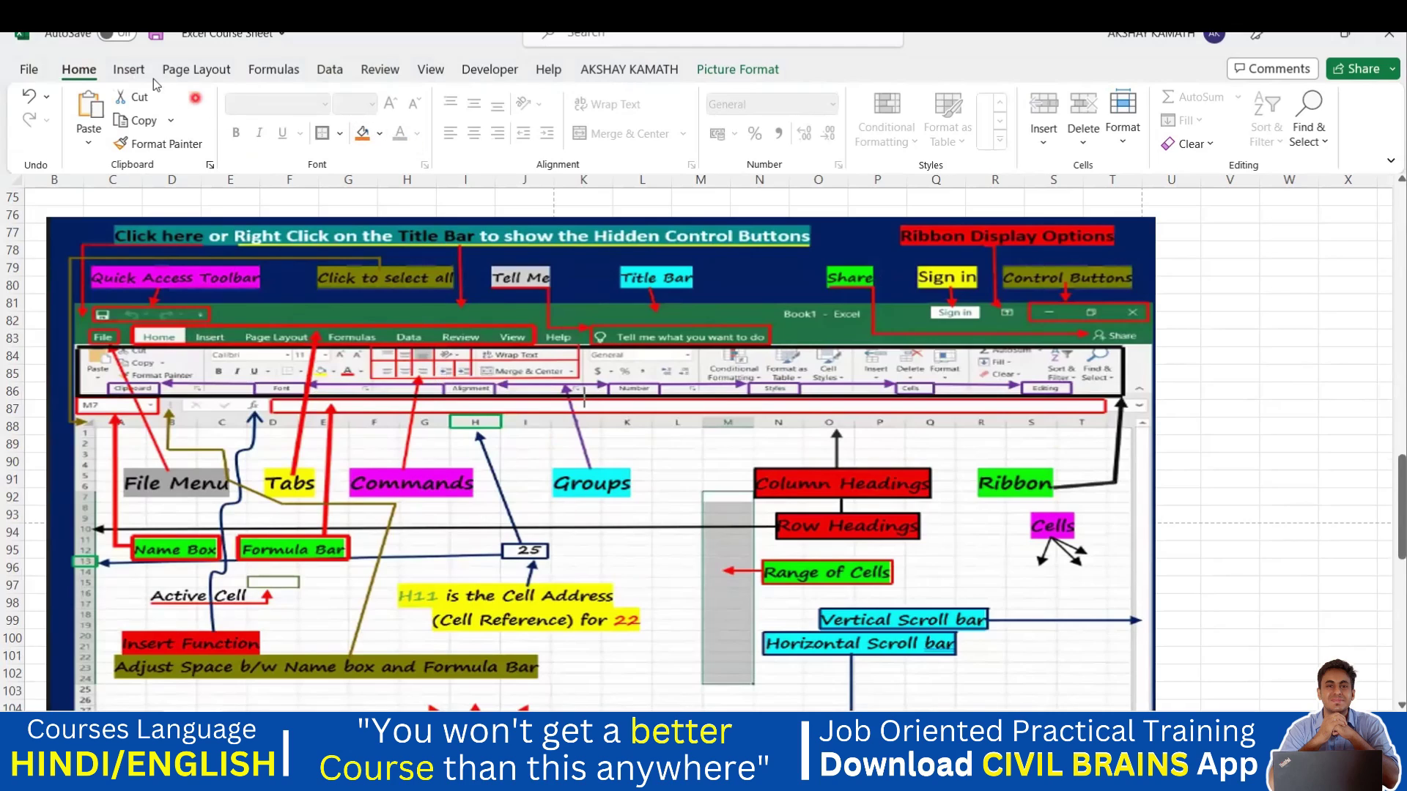
left_click(129, 70)
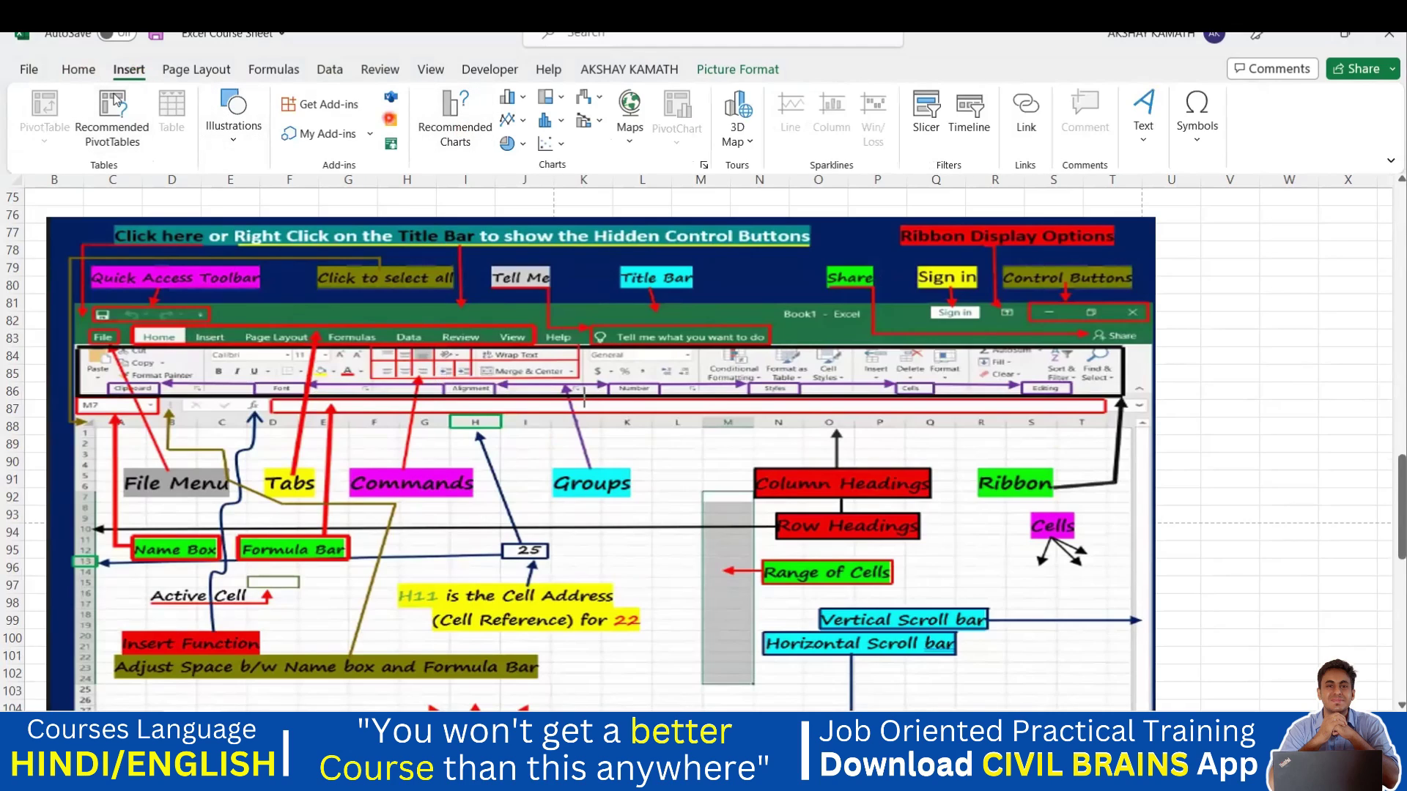
left_click(78, 71)
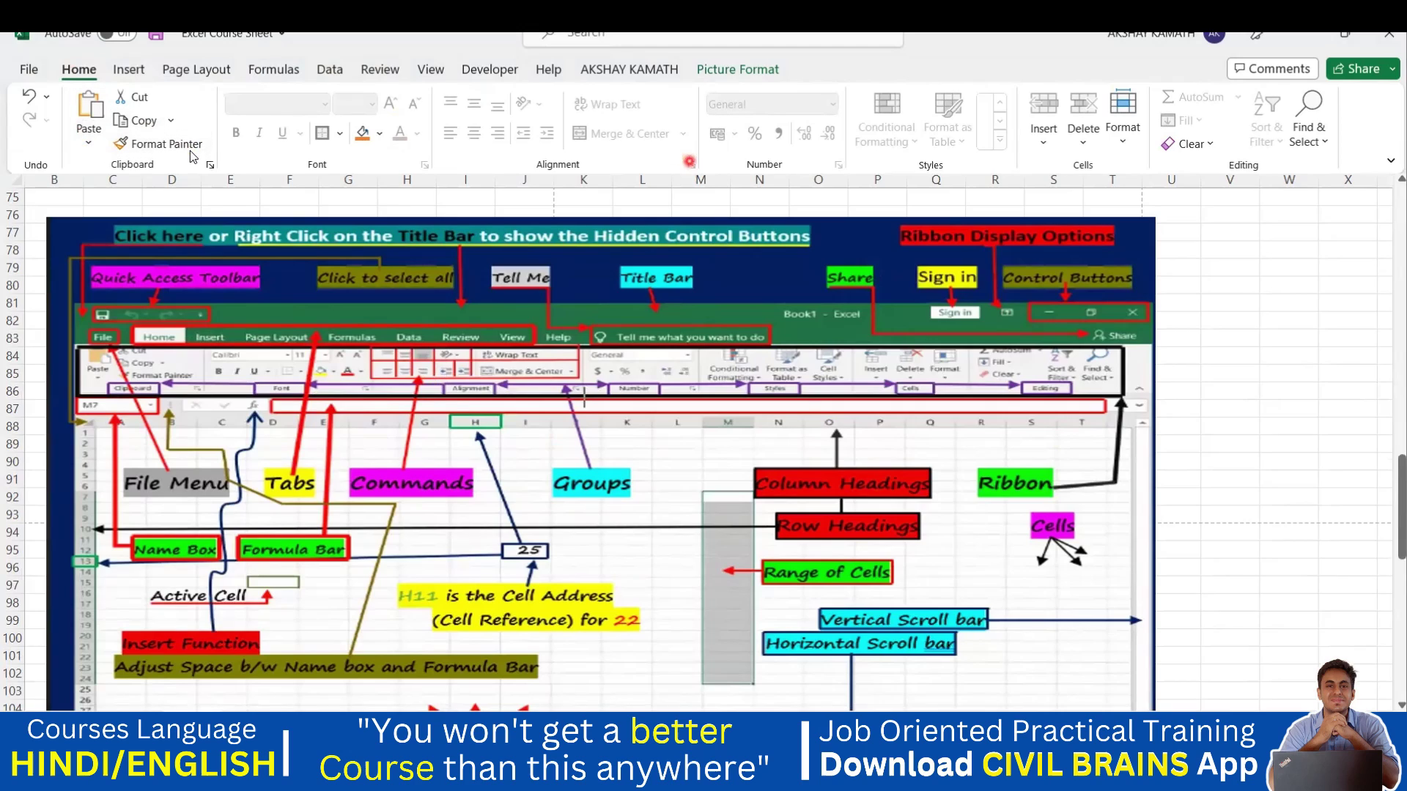
key("ctrl+F1")
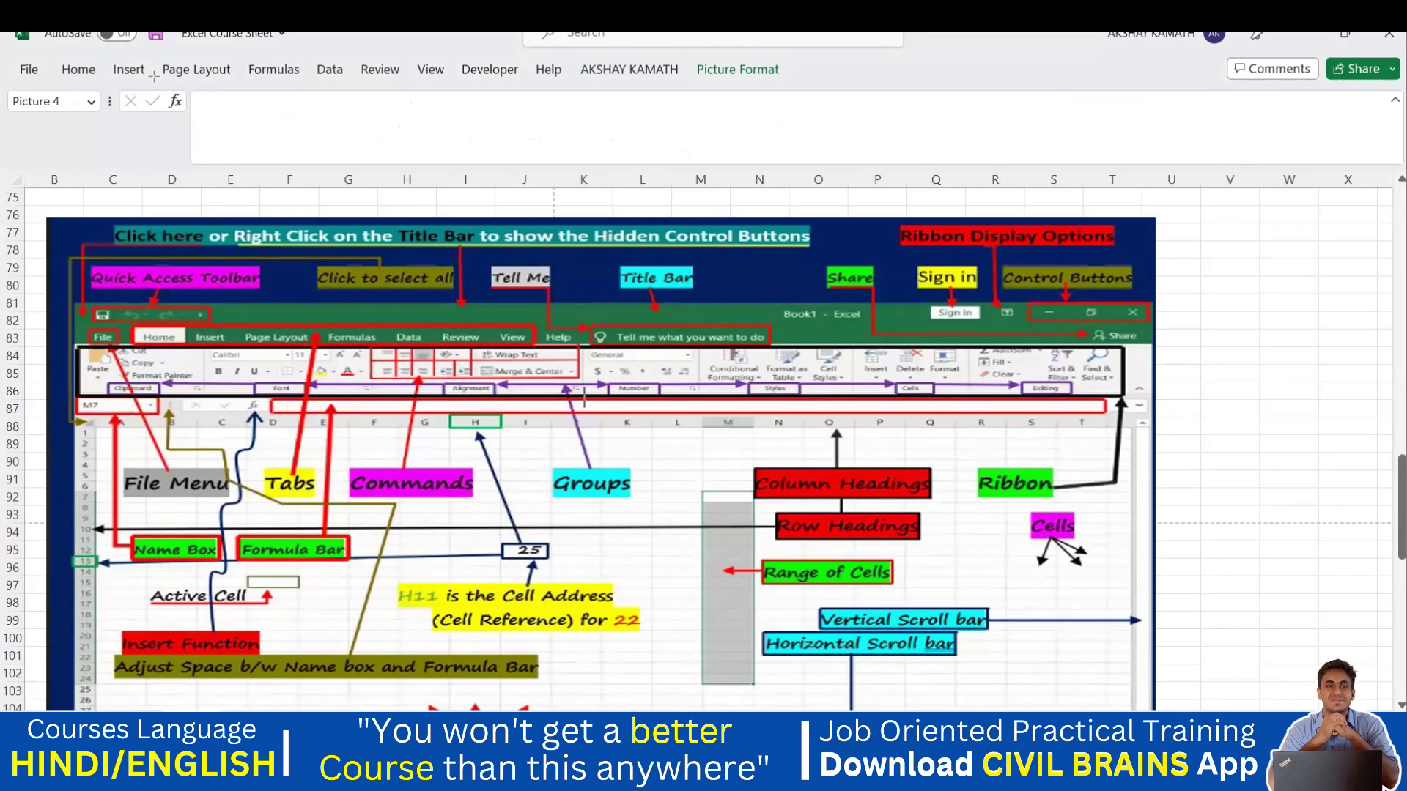
double_click(76, 73)
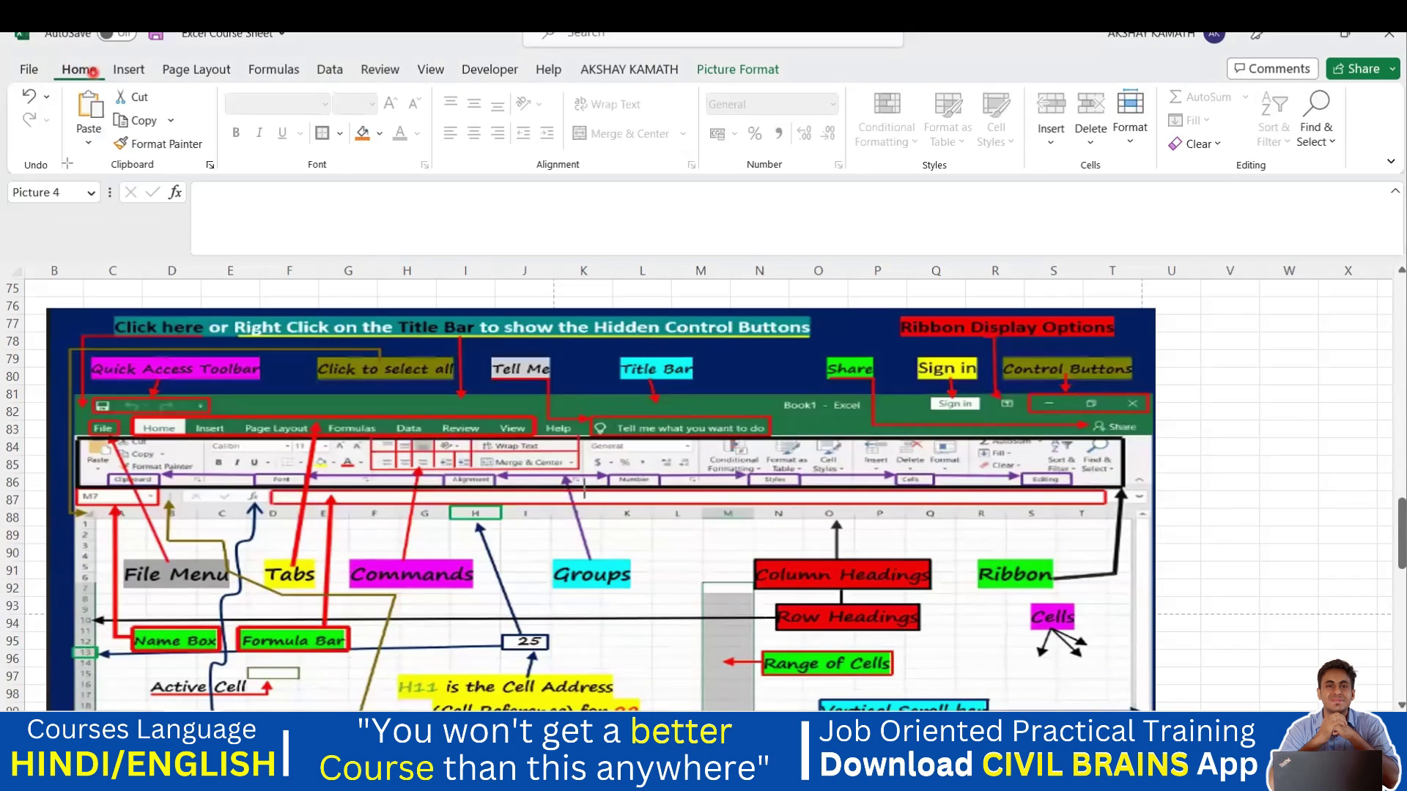
Draw red annotation boxes around the Clipboard, Font and Alignment group names and the commands belonging to each group
left_click_drag(61, 159, 213, 169)
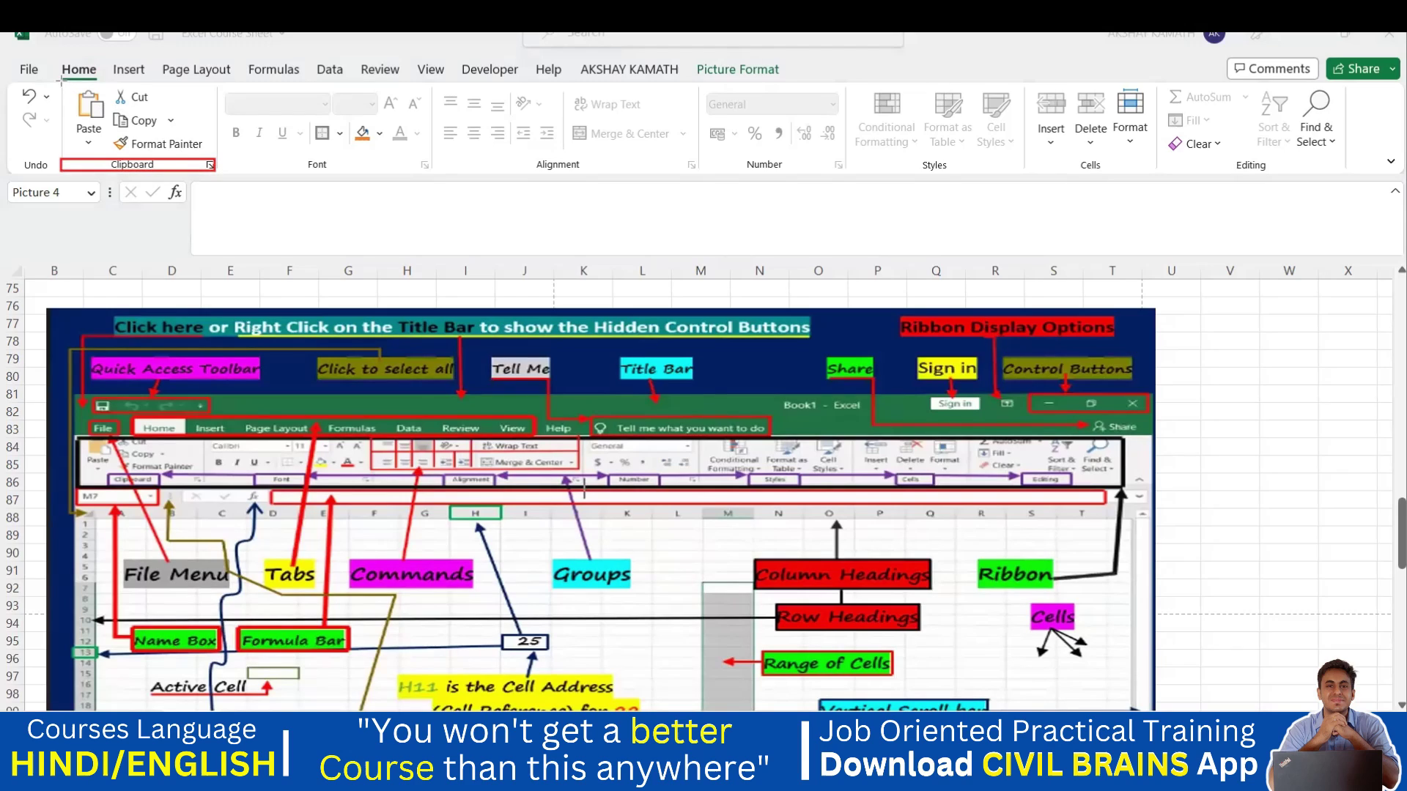
mouse_move(61, 81)
left_mouse_down()
mouse_move(117, 154)
mouse_move(218, 175)
mouse_move(431, 174)
left_mouse_up()
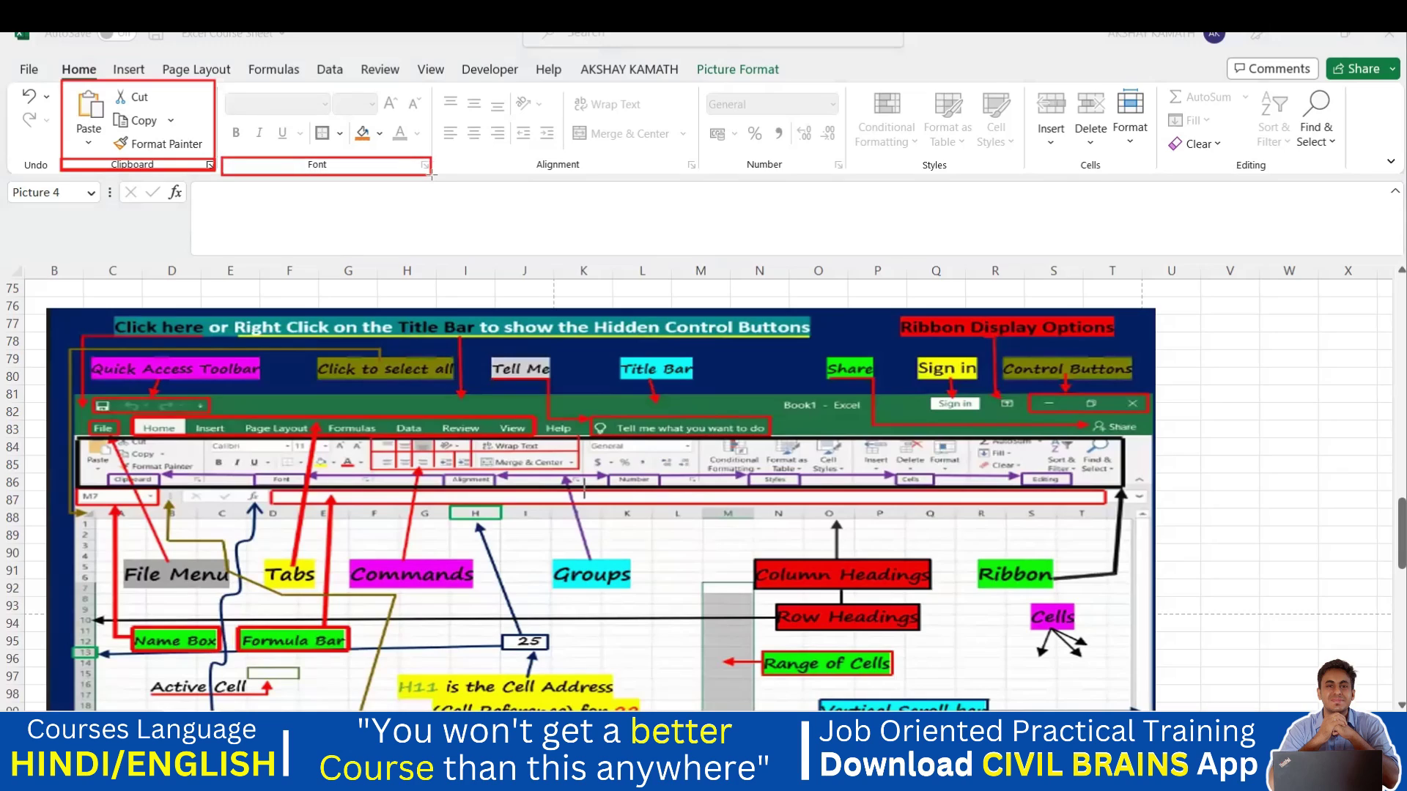
mouse_move(213, 81)
left_mouse_down()
mouse_move(401, 119)
mouse_move(432, 175)
left_mouse_up()
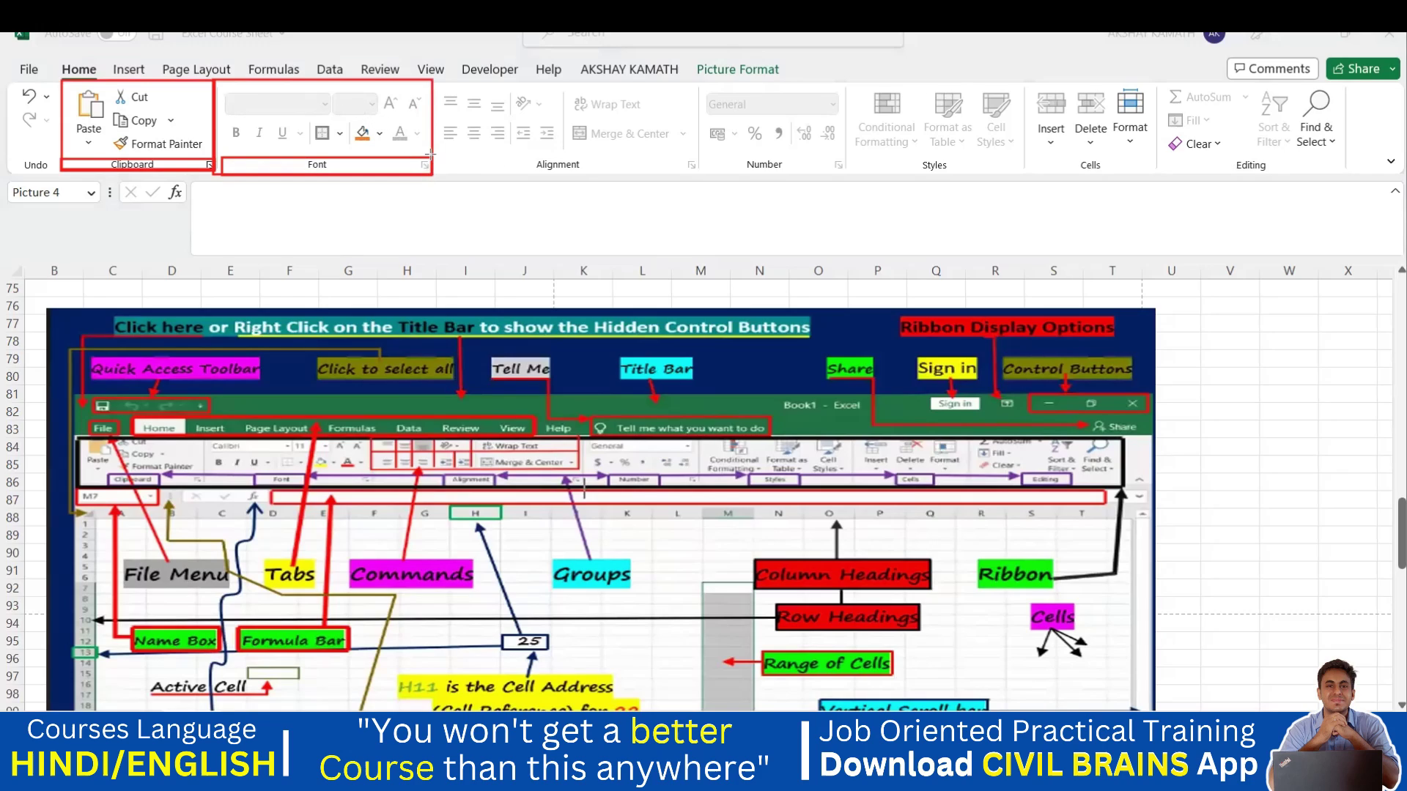
left_click_drag(431, 154, 696, 178)
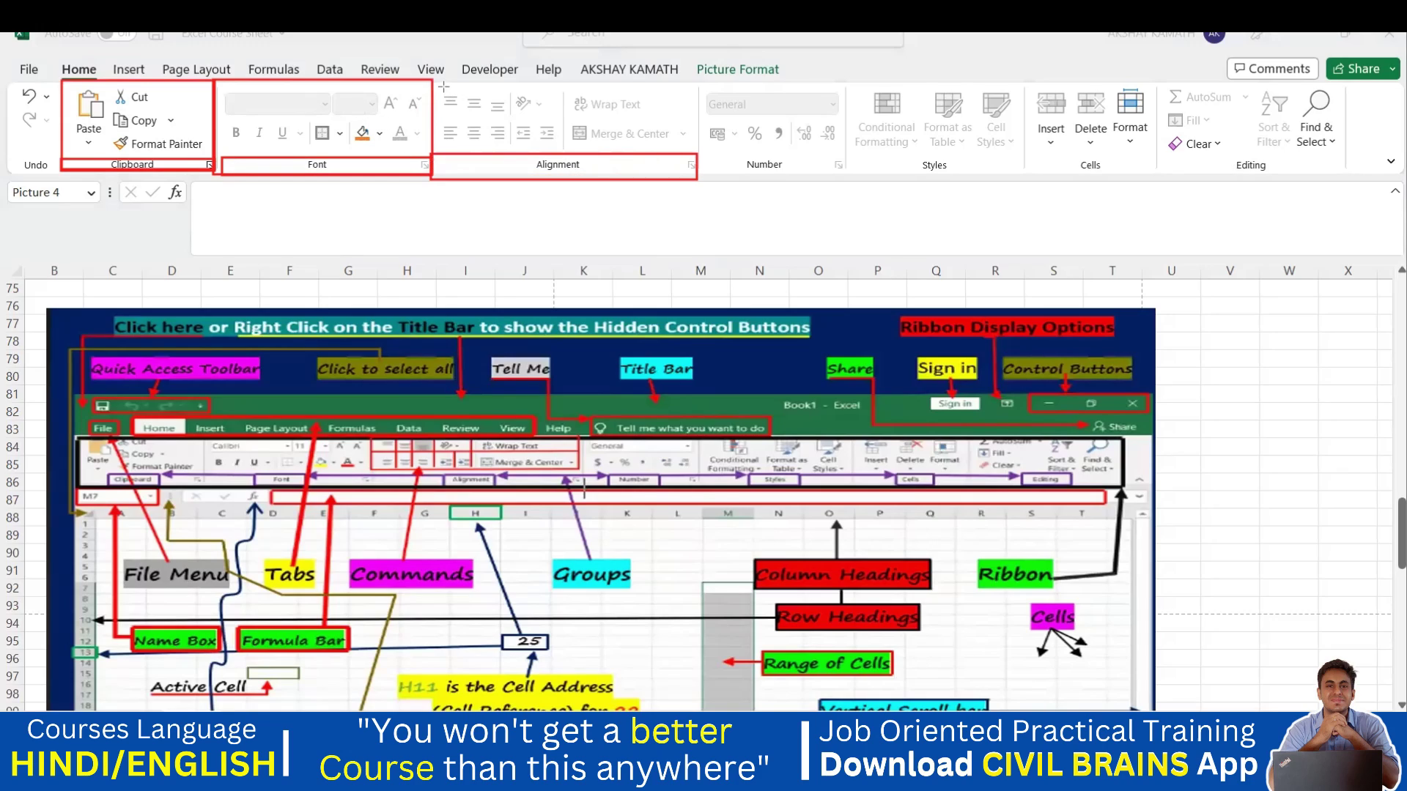
left_click_drag(440, 83, 659, 145)
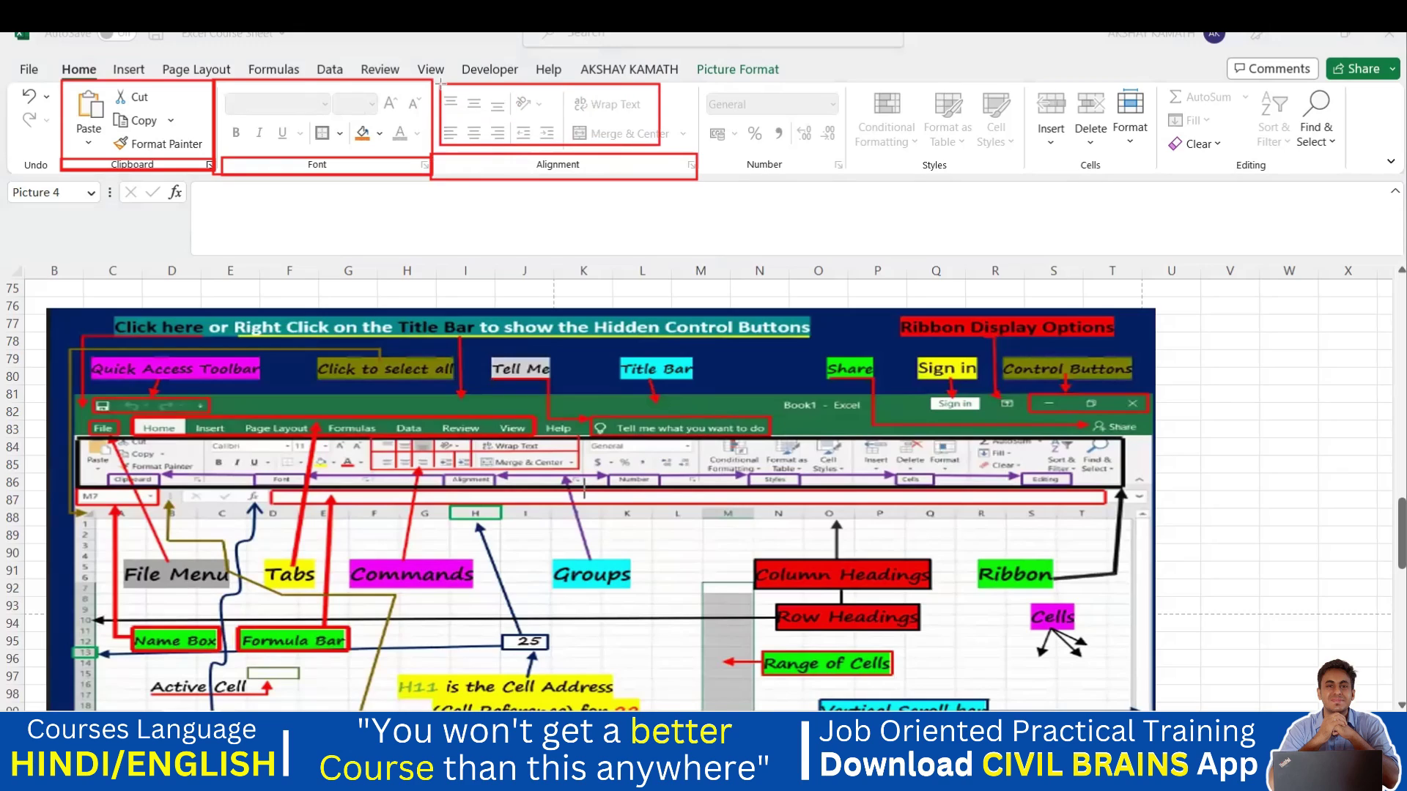
Erase the annotation boxes from the screen and outline the entire Home ribbon with a single red rectangle
left_click(696, 450)
left_click(406, 473)
left_click(398, 214)
left_click(507, 127)
left_click(433, 395)
left_click(516, 134)
key("e")
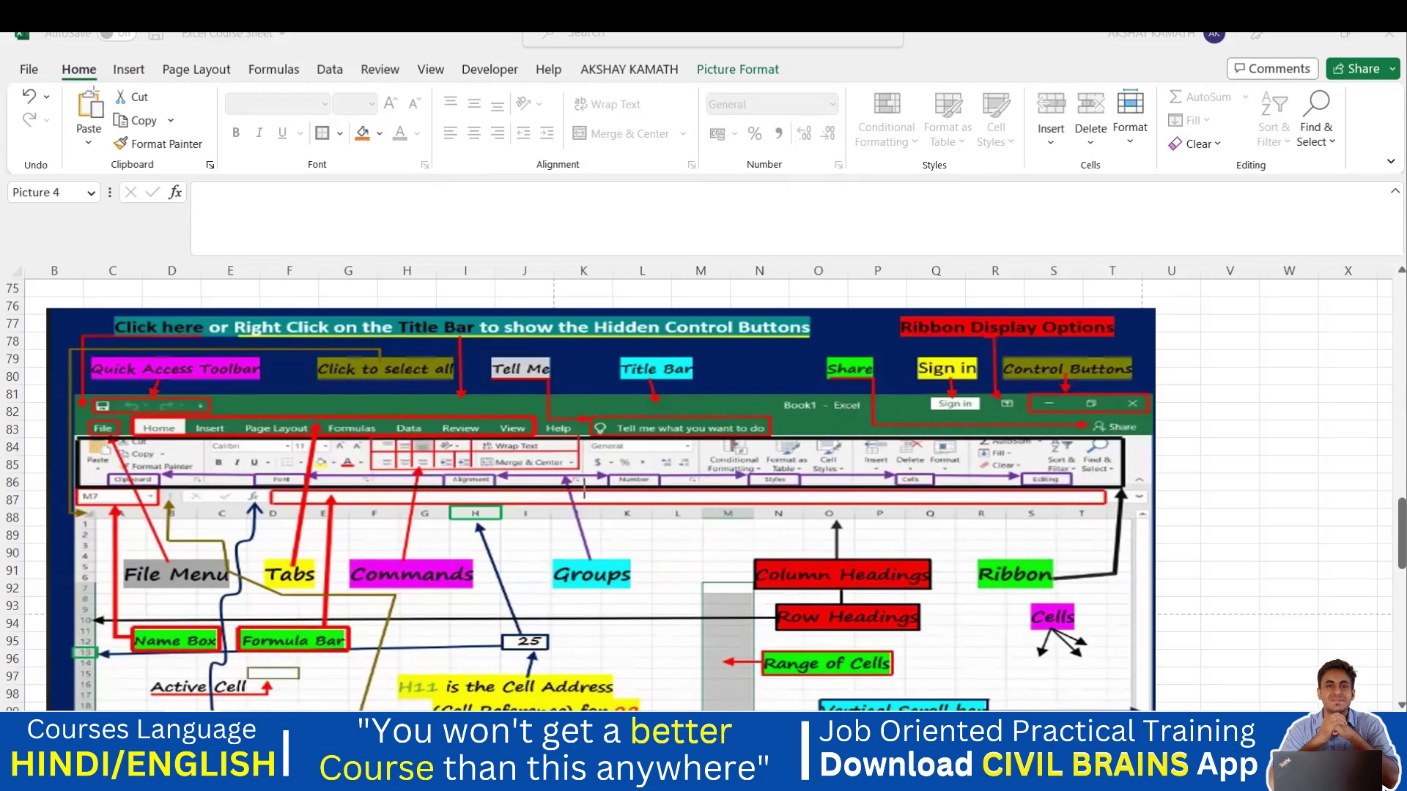
mouse_move(10, 85)
left_mouse_down()
mouse_move(1275, 121)
mouse_move(1348, 154)
mouse_move(1351, 178)
left_mouse_up()
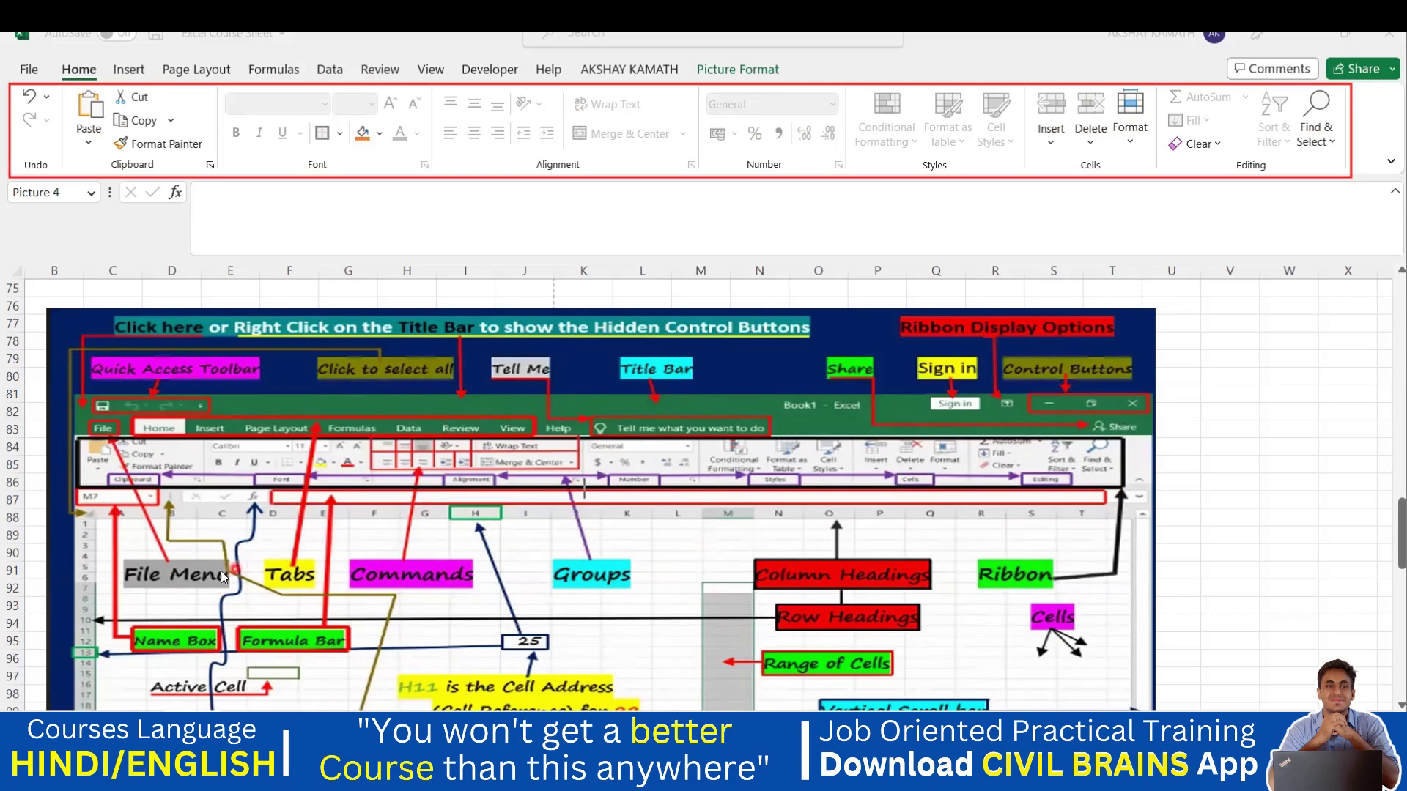
Look over the labelled Excel interface picture and the keyboard shortcut tables above it on the course sheet
scroll(503, 532, "down", 3)
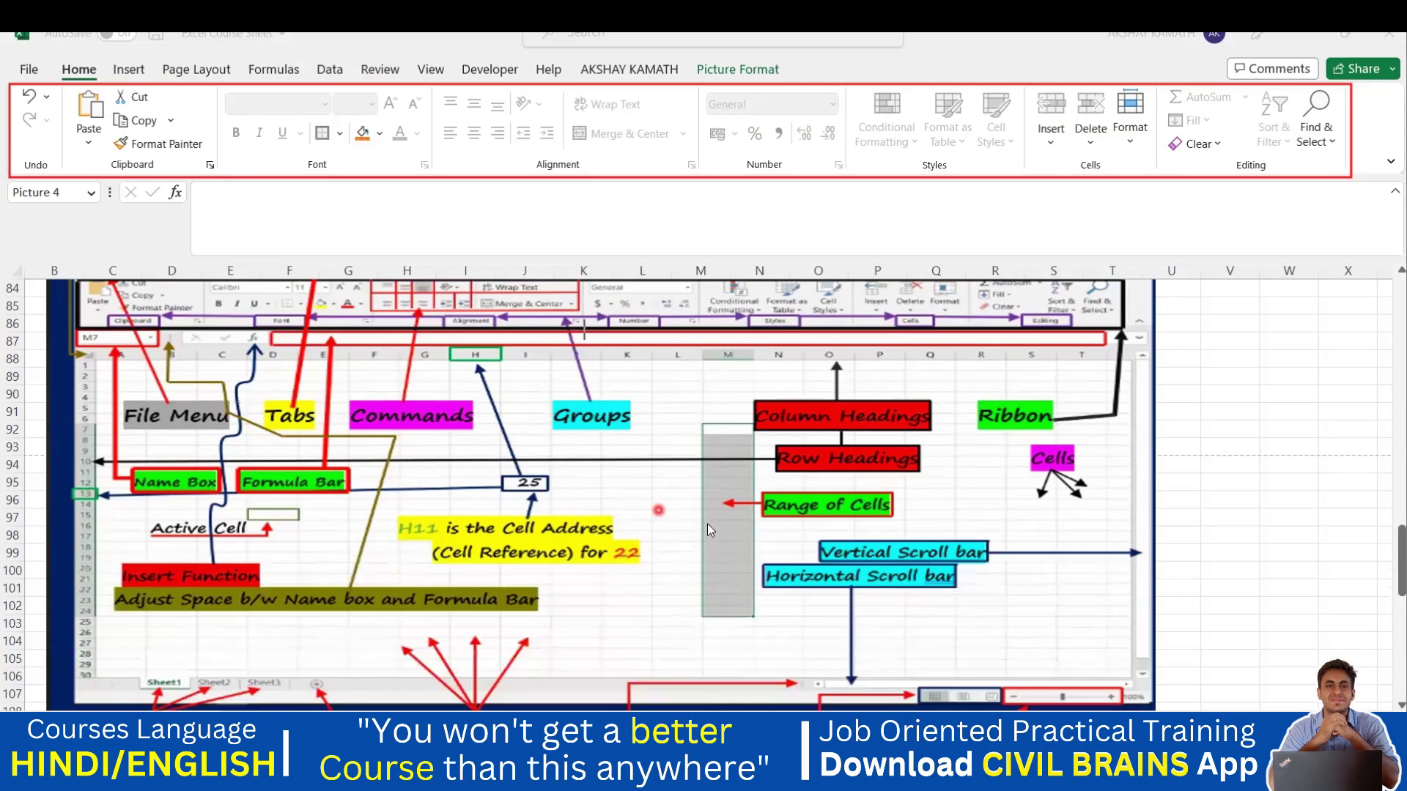
scroll(675, 542, "down", 1)
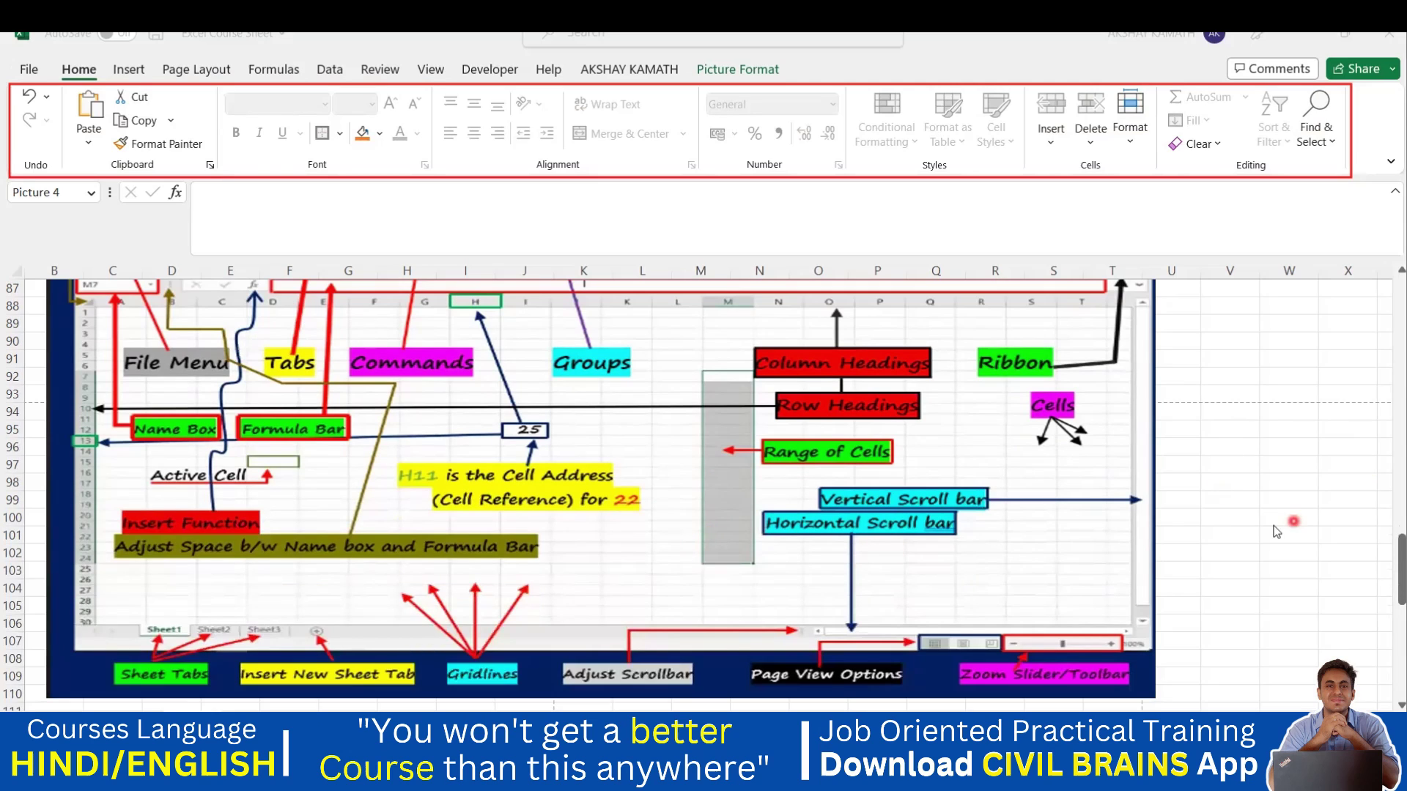
scroll(1106, 574, "up", 18)
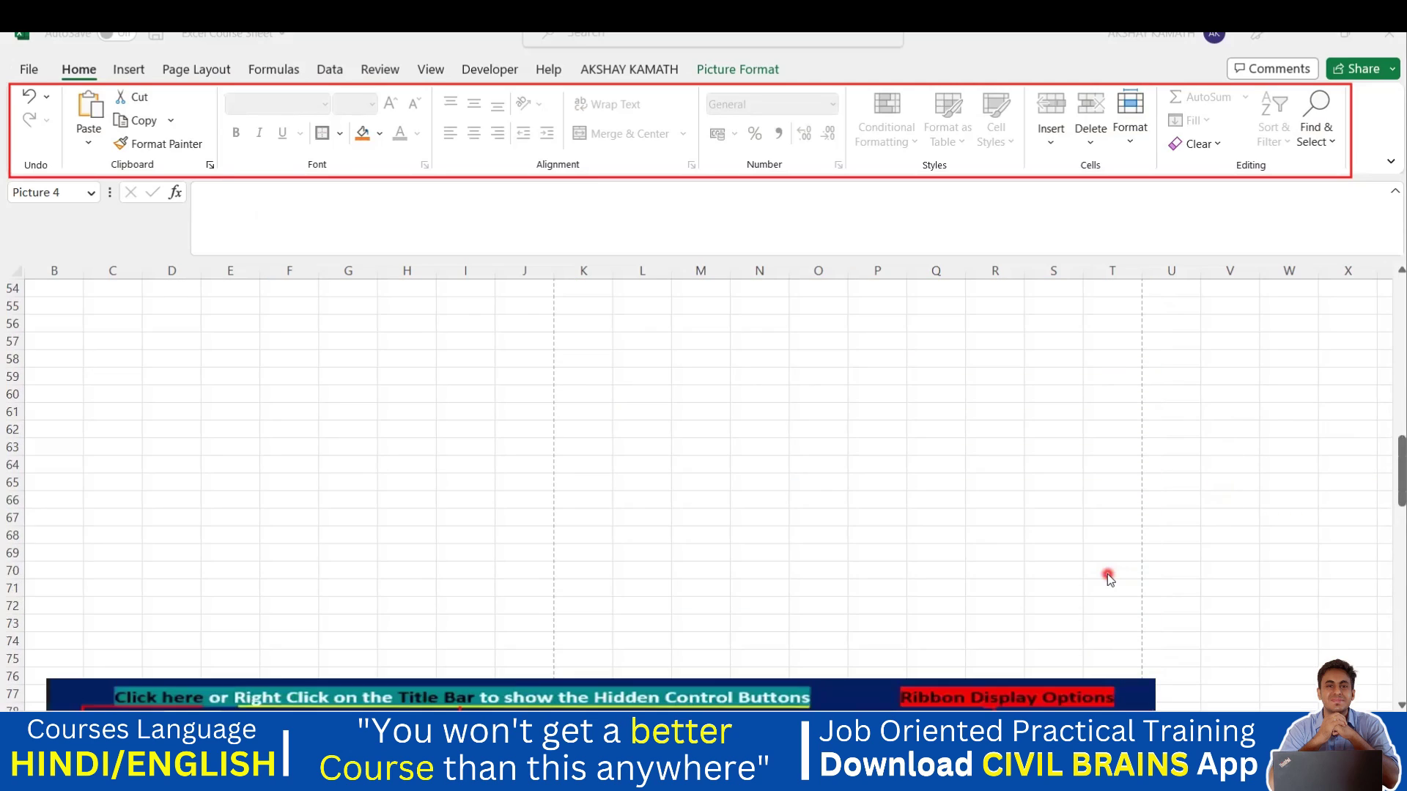
scroll(1106, 573, "up", 10)
scroll(1108, 574, "down", 16)
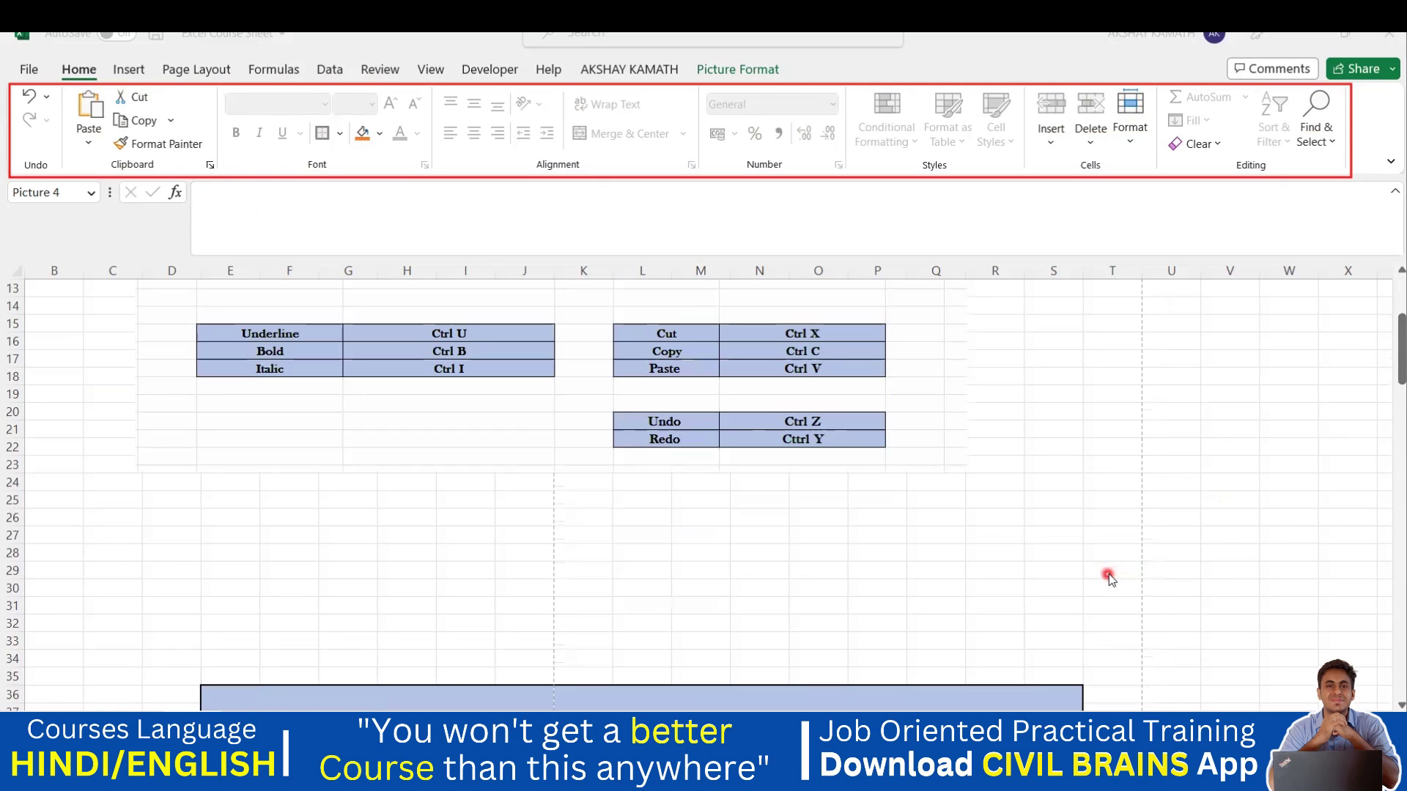
scroll(1111, 574, "down", 5)
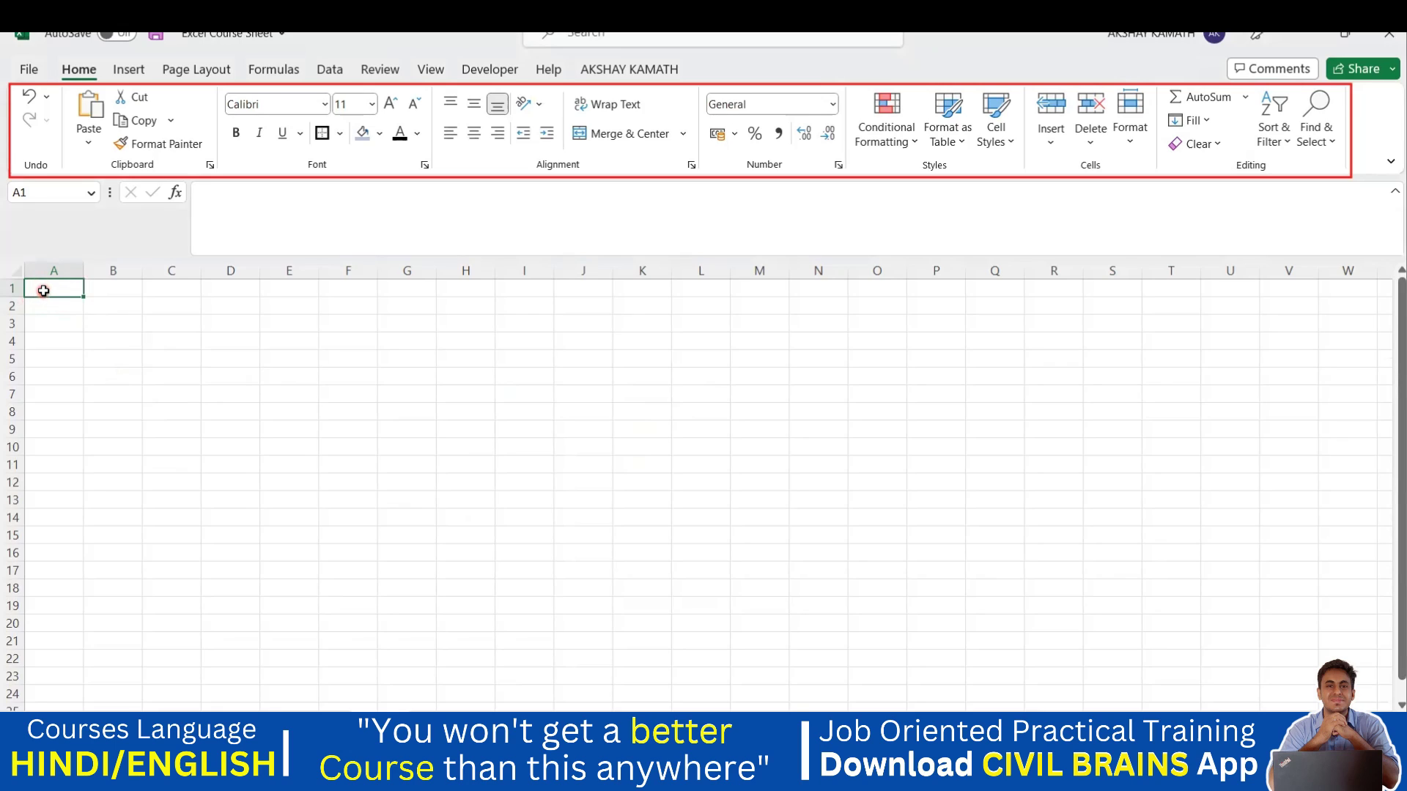
Enter the sample text "ddddcd" in cell A1 and "MS EXCEL" in cell I10 of the blank worksheet
type("ddddcd")
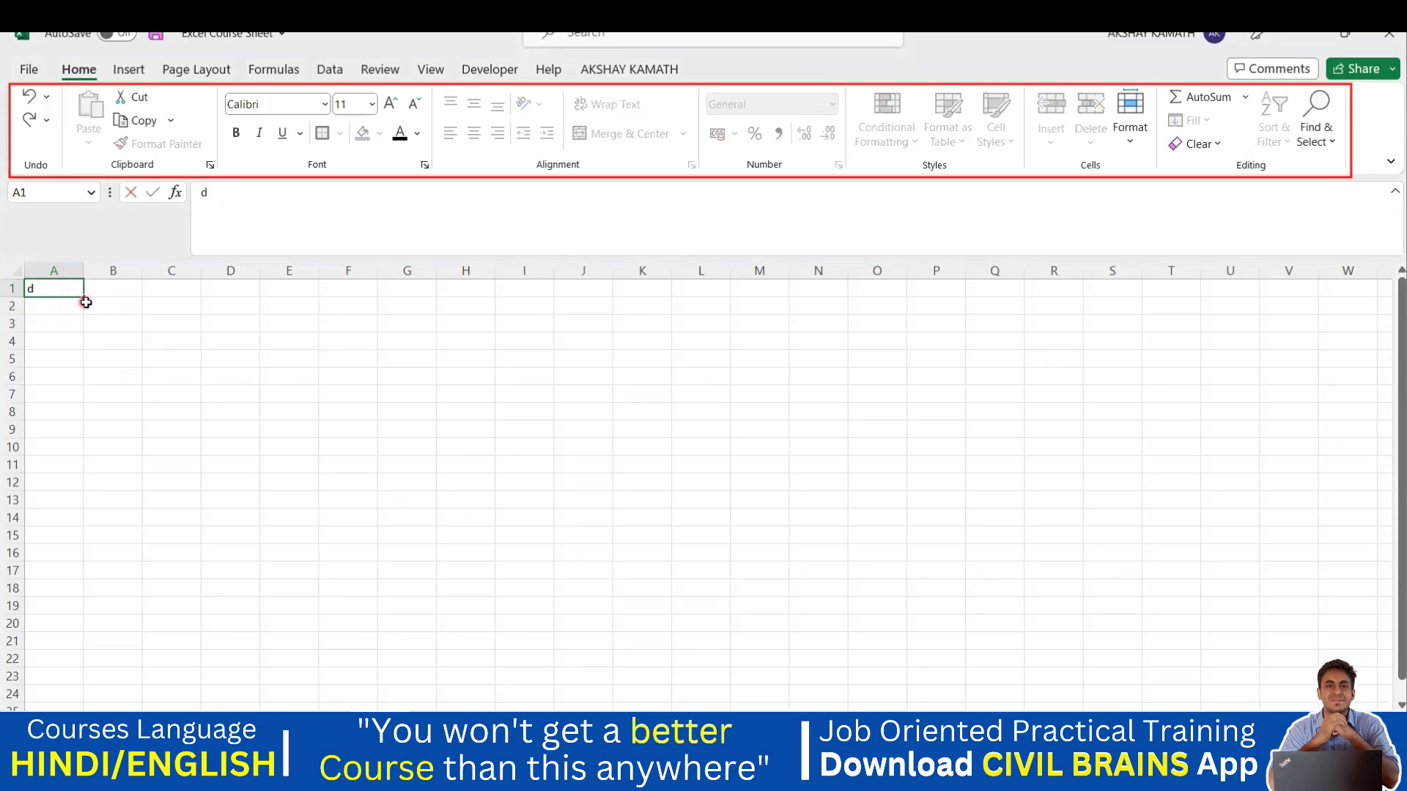
left_click(136, 360)
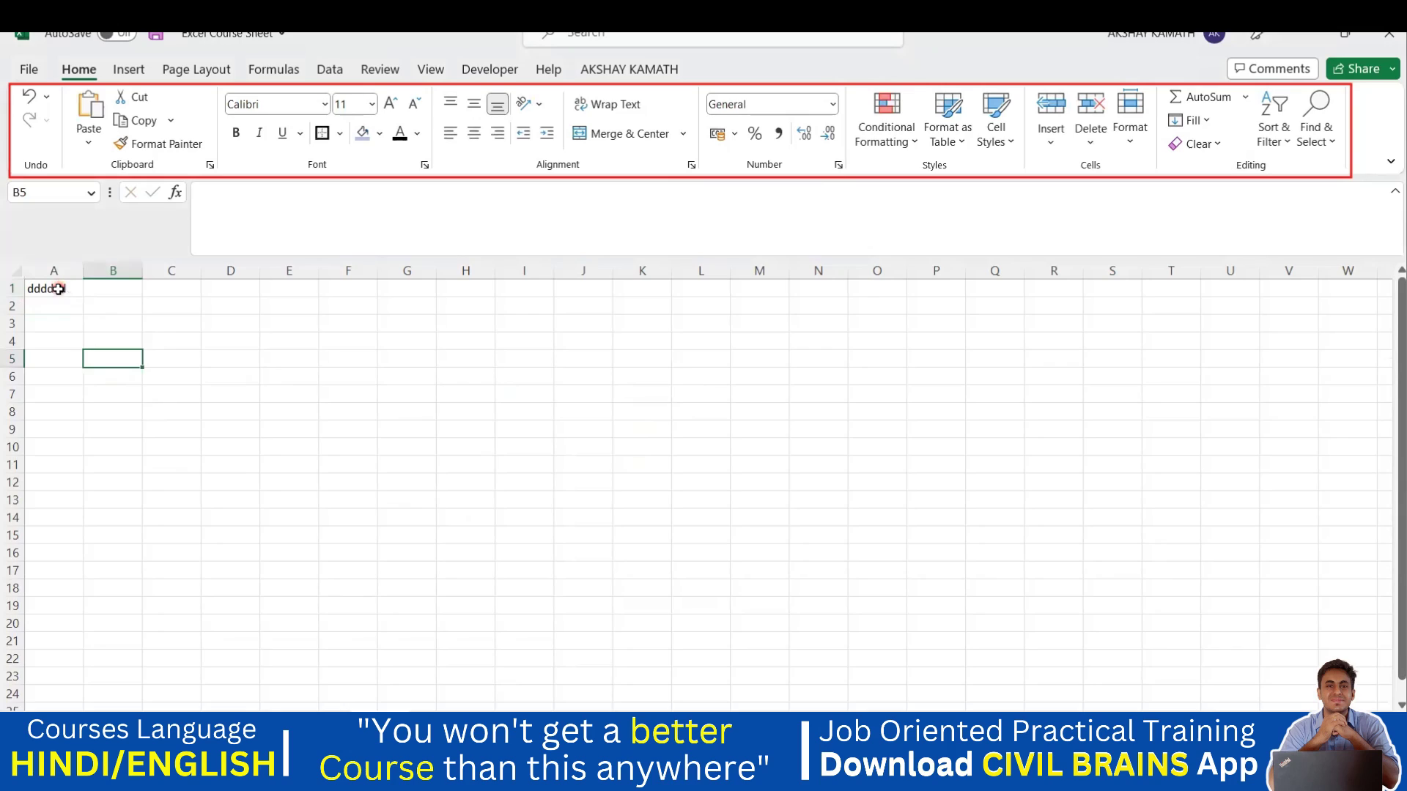
left_click(539, 446)
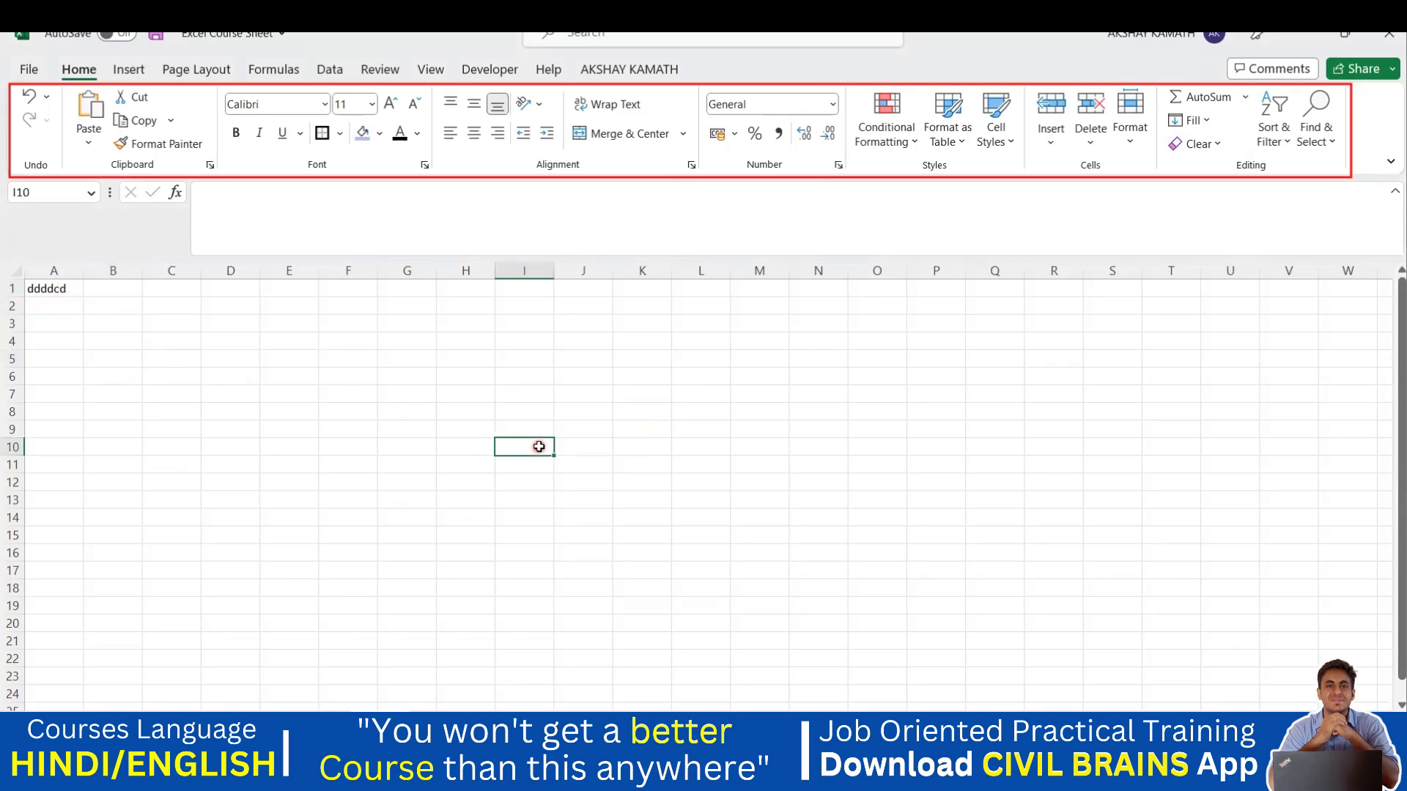
double_click(539, 447)
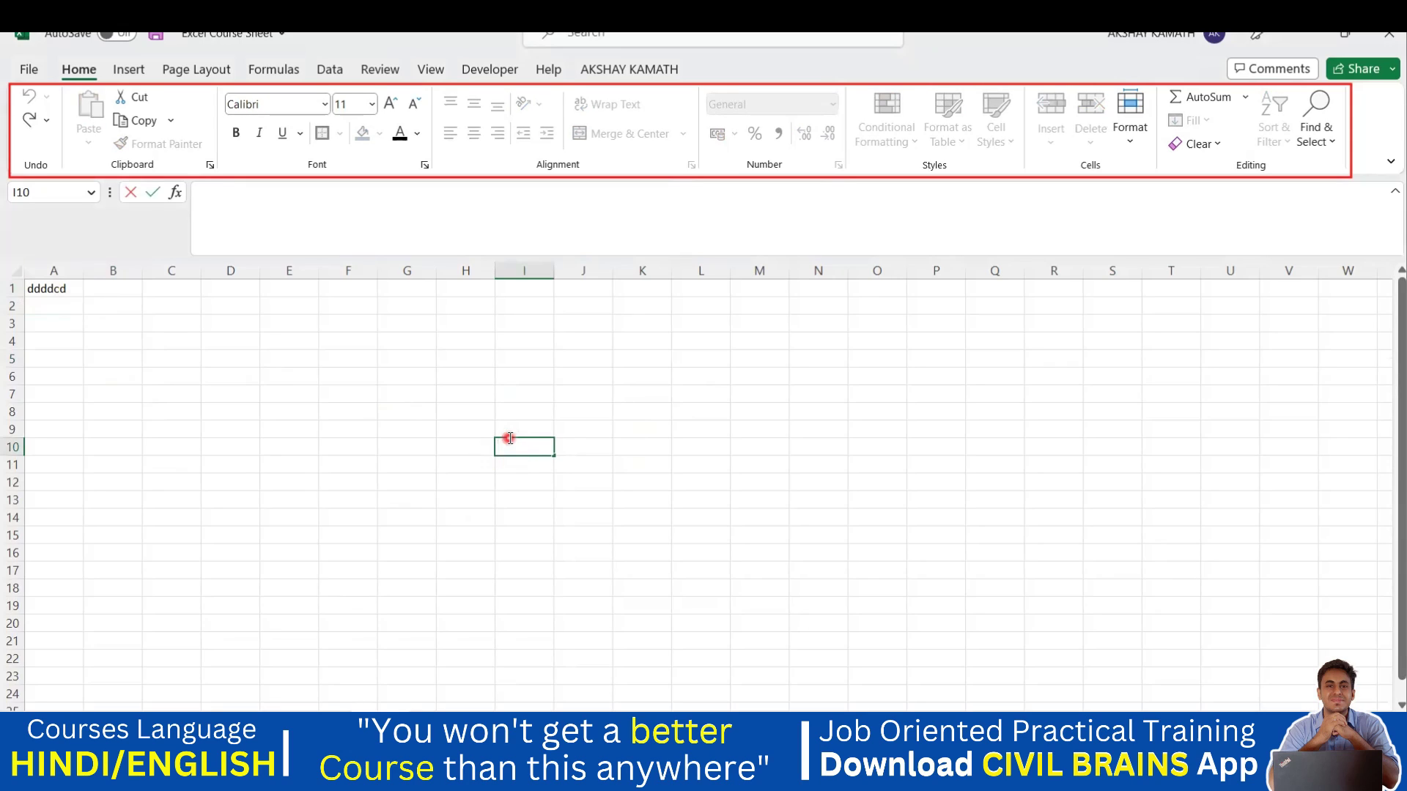
type("sds")
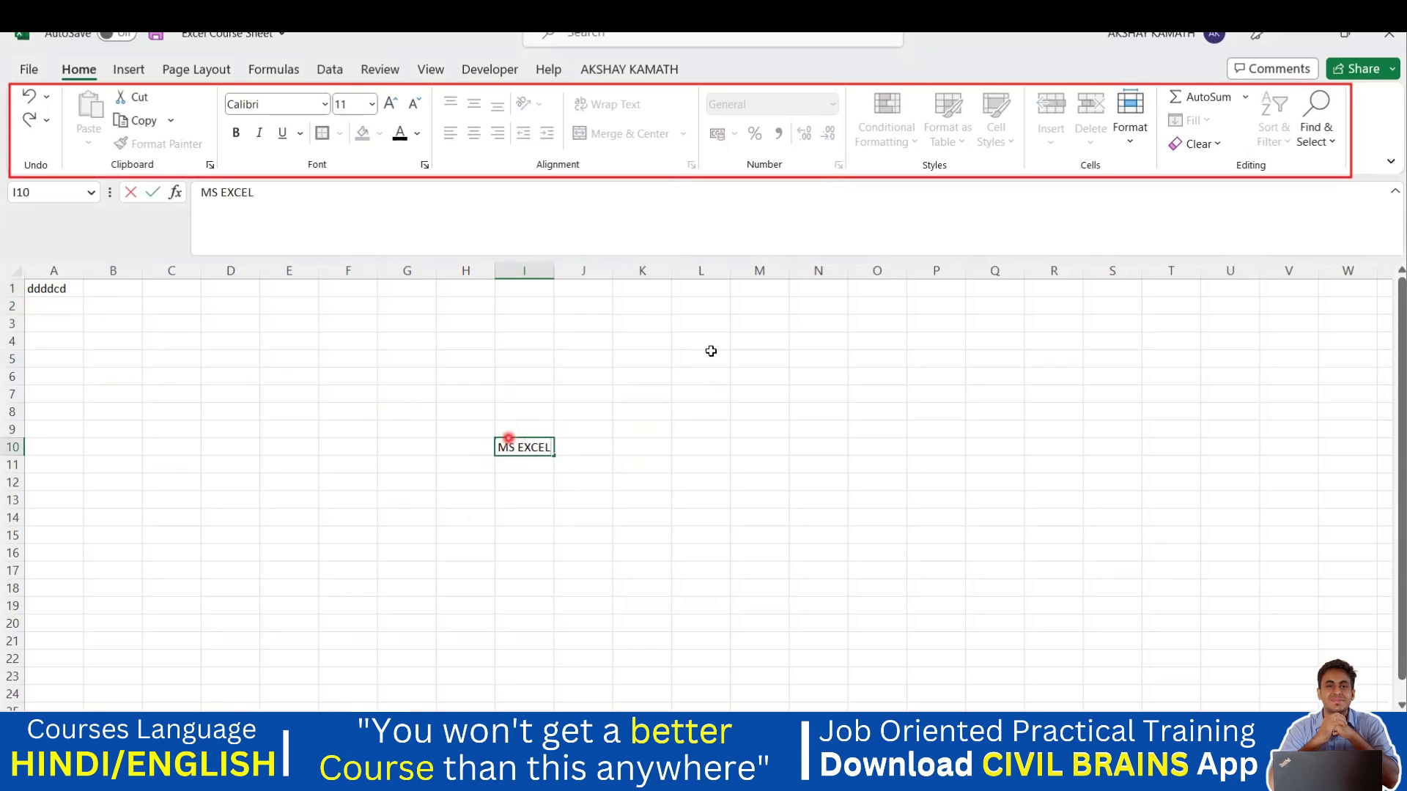
left_click(724, 415)
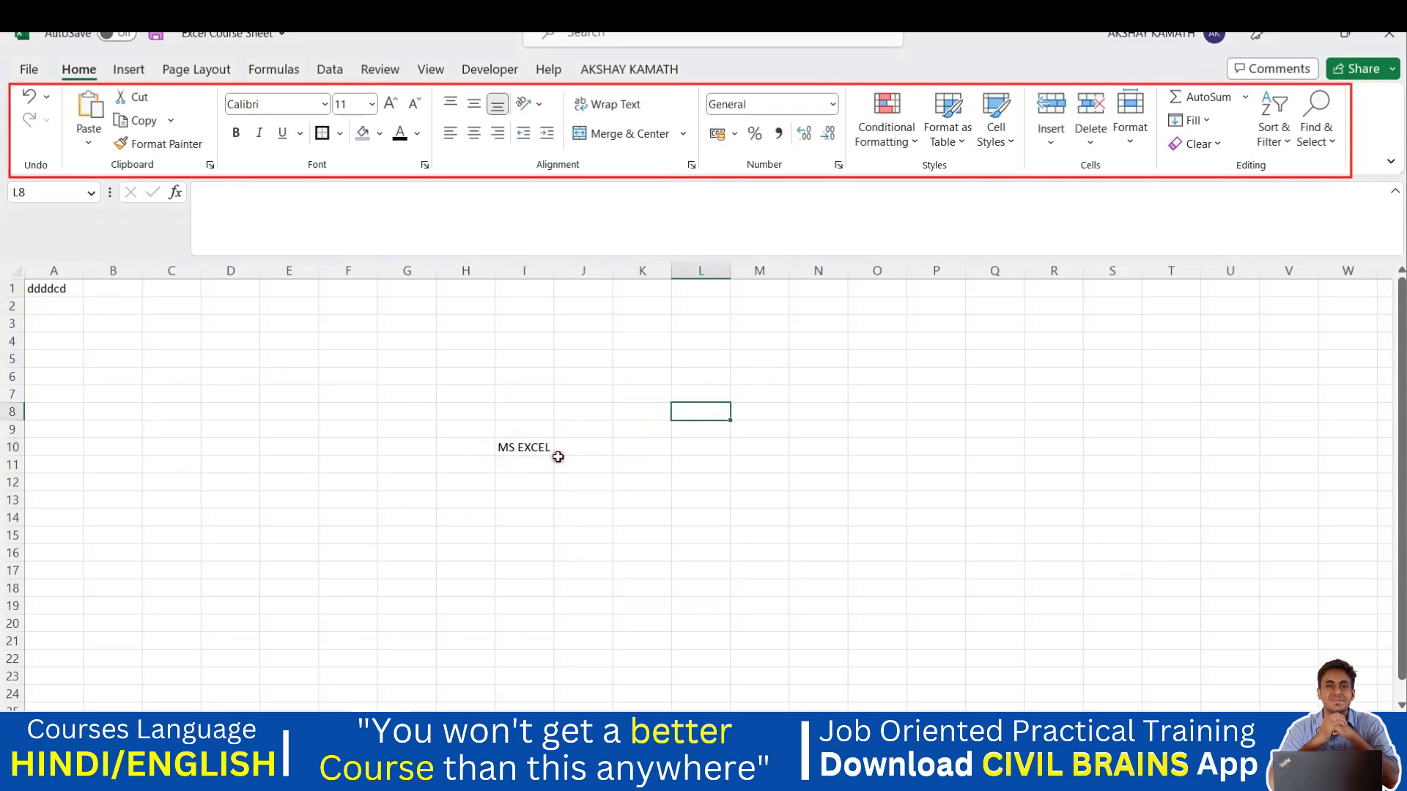
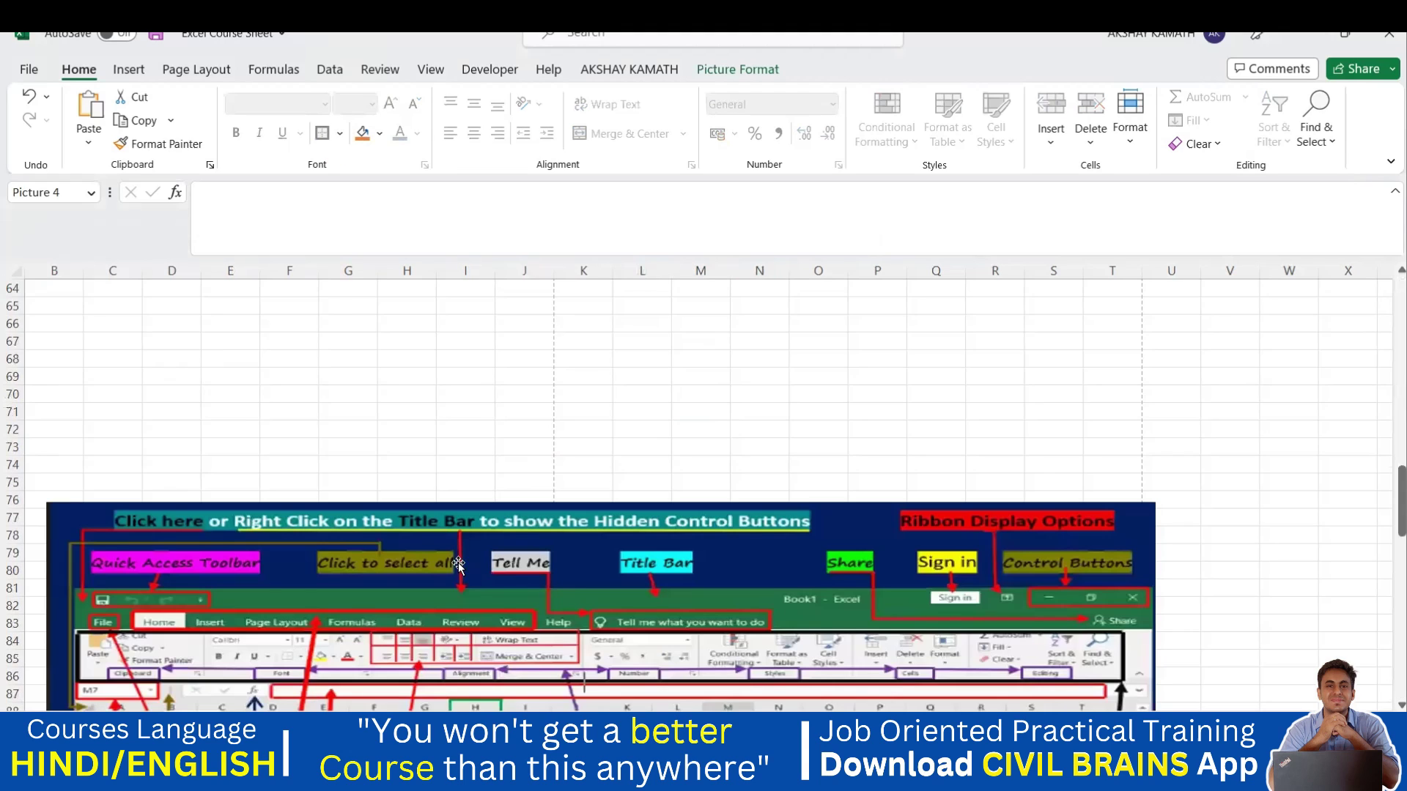
View the Cells and scroll bar labels in the interface picture and select several empty cells beside it, ending on W96
scroll(636, 356, "down", 4)
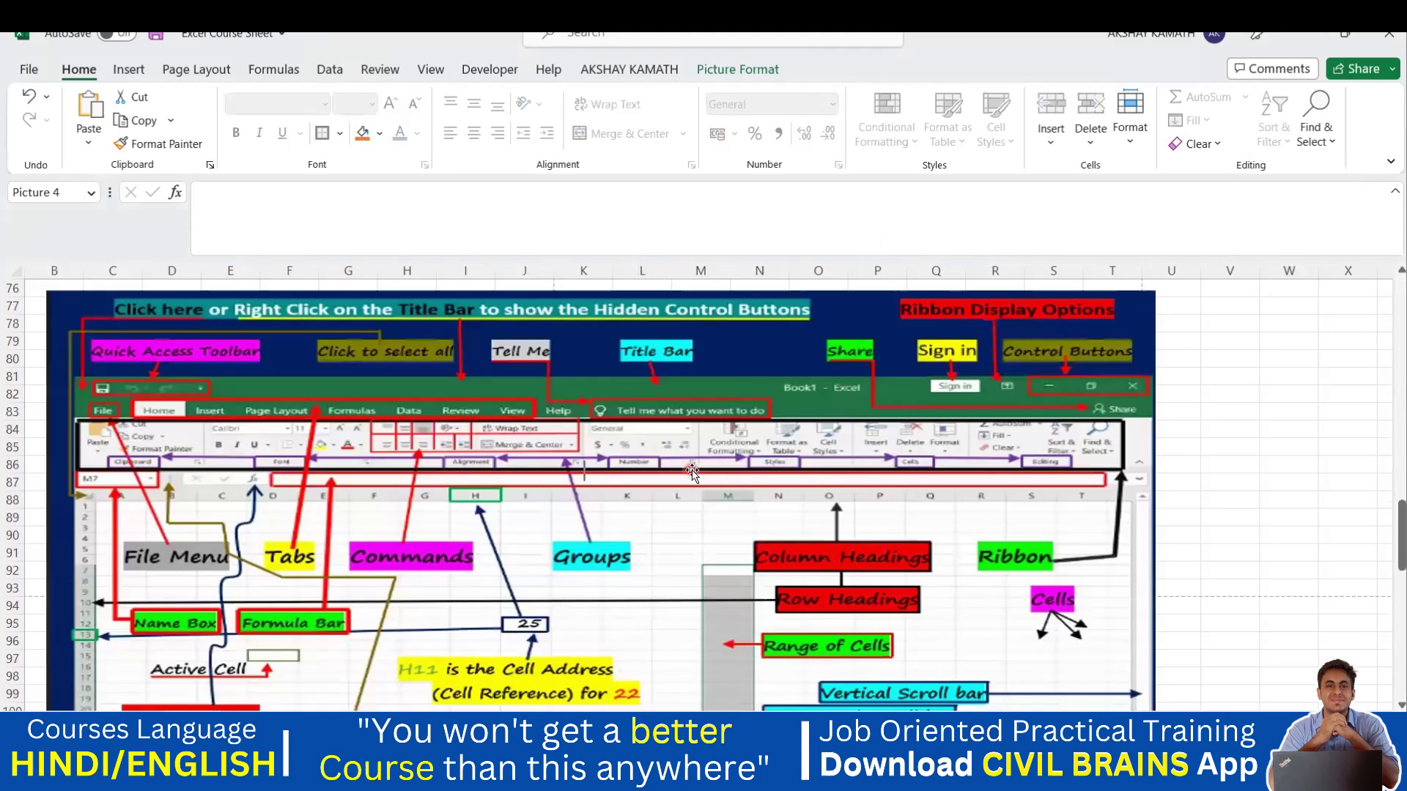
scroll(967, 374, "down", 2)
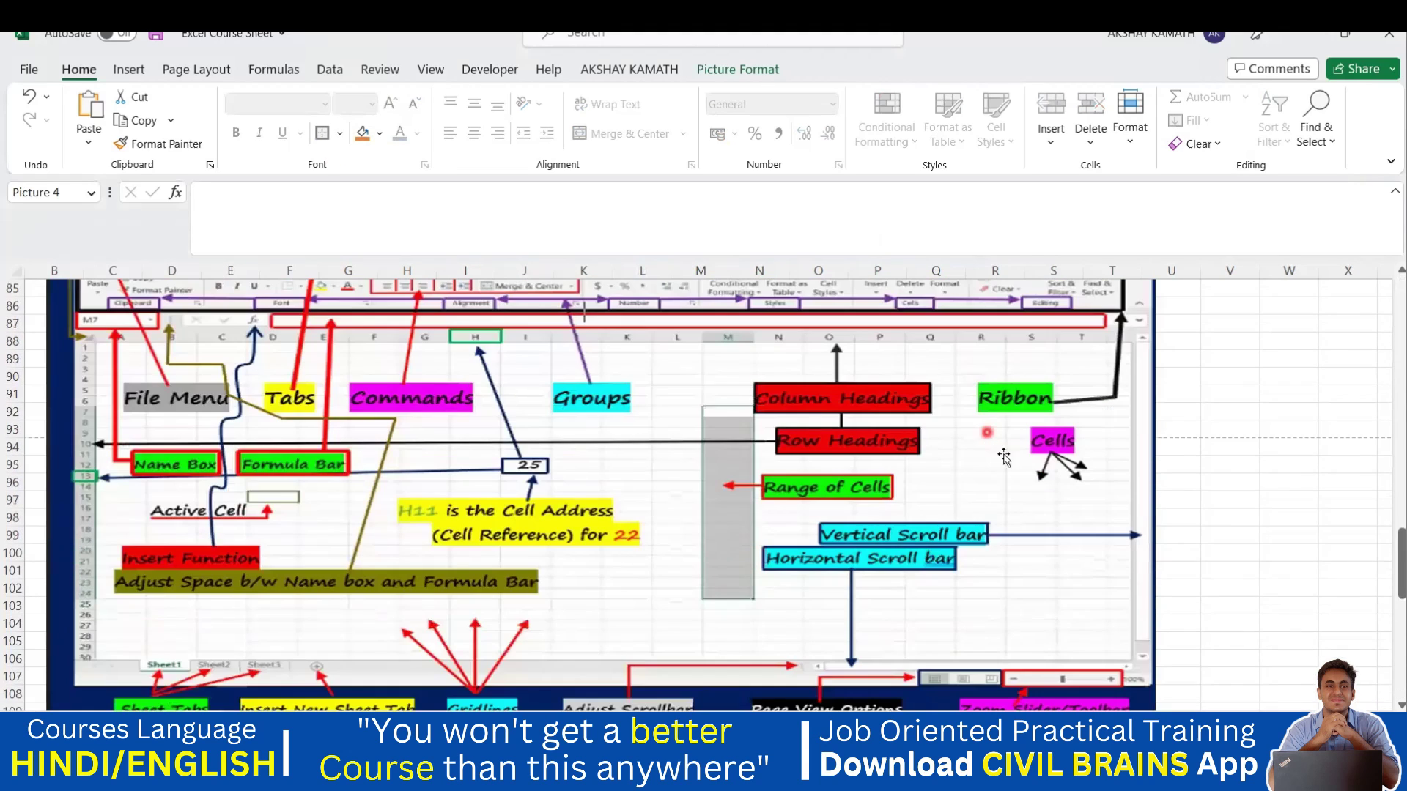
left_click(1244, 502)
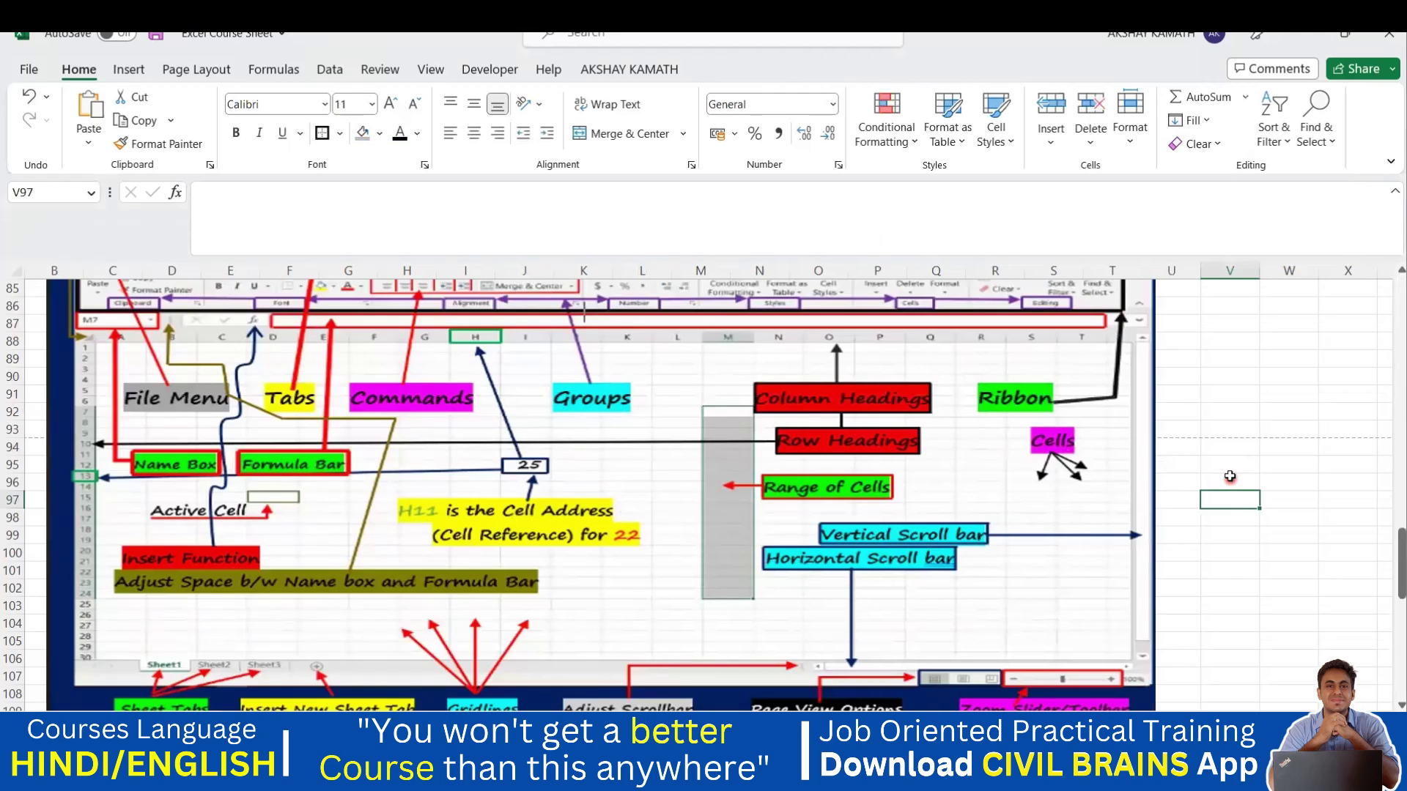
left_click(1231, 480)
left_click(1284, 478)
left_click(1288, 552)
left_click(1232, 552)
left_click(1172, 517)
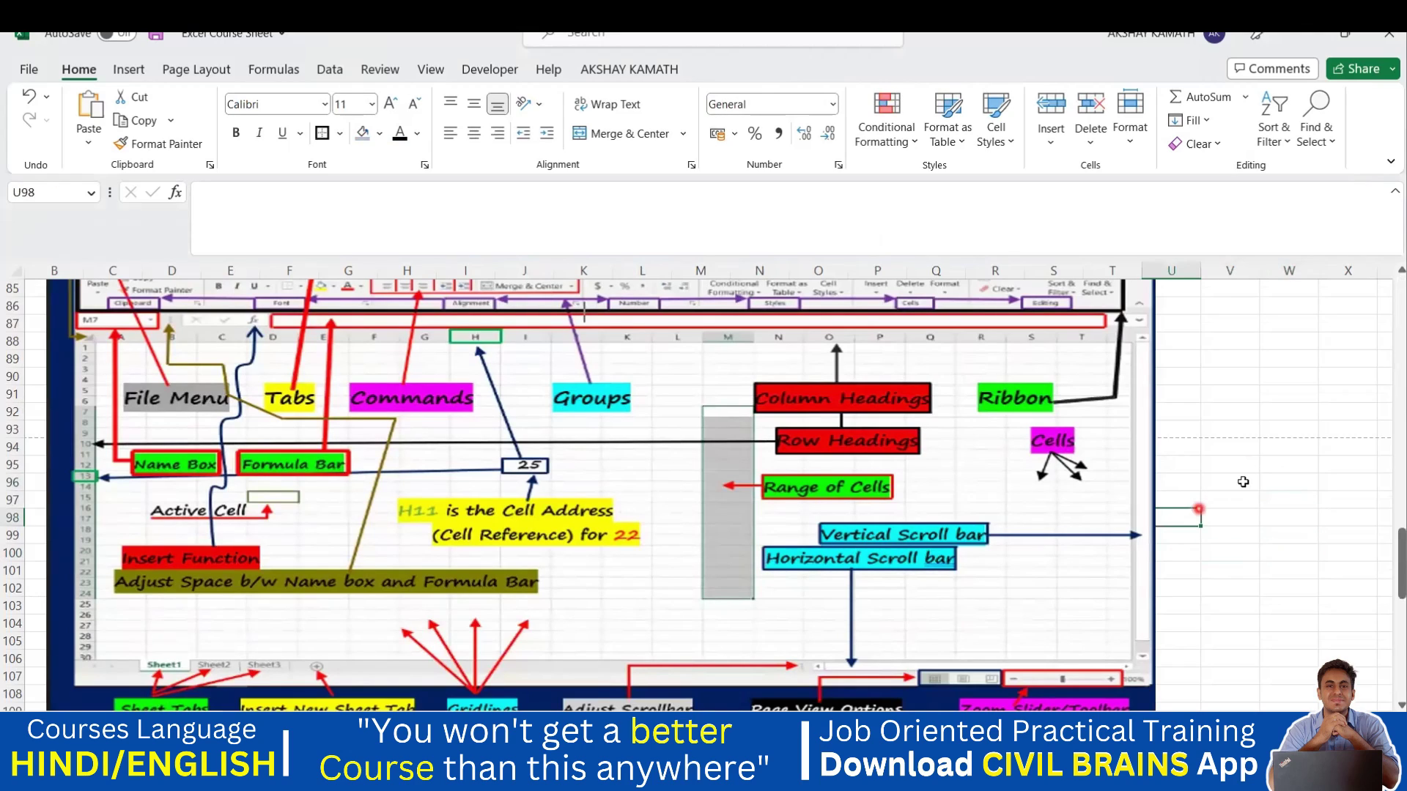
left_click(1288, 482)
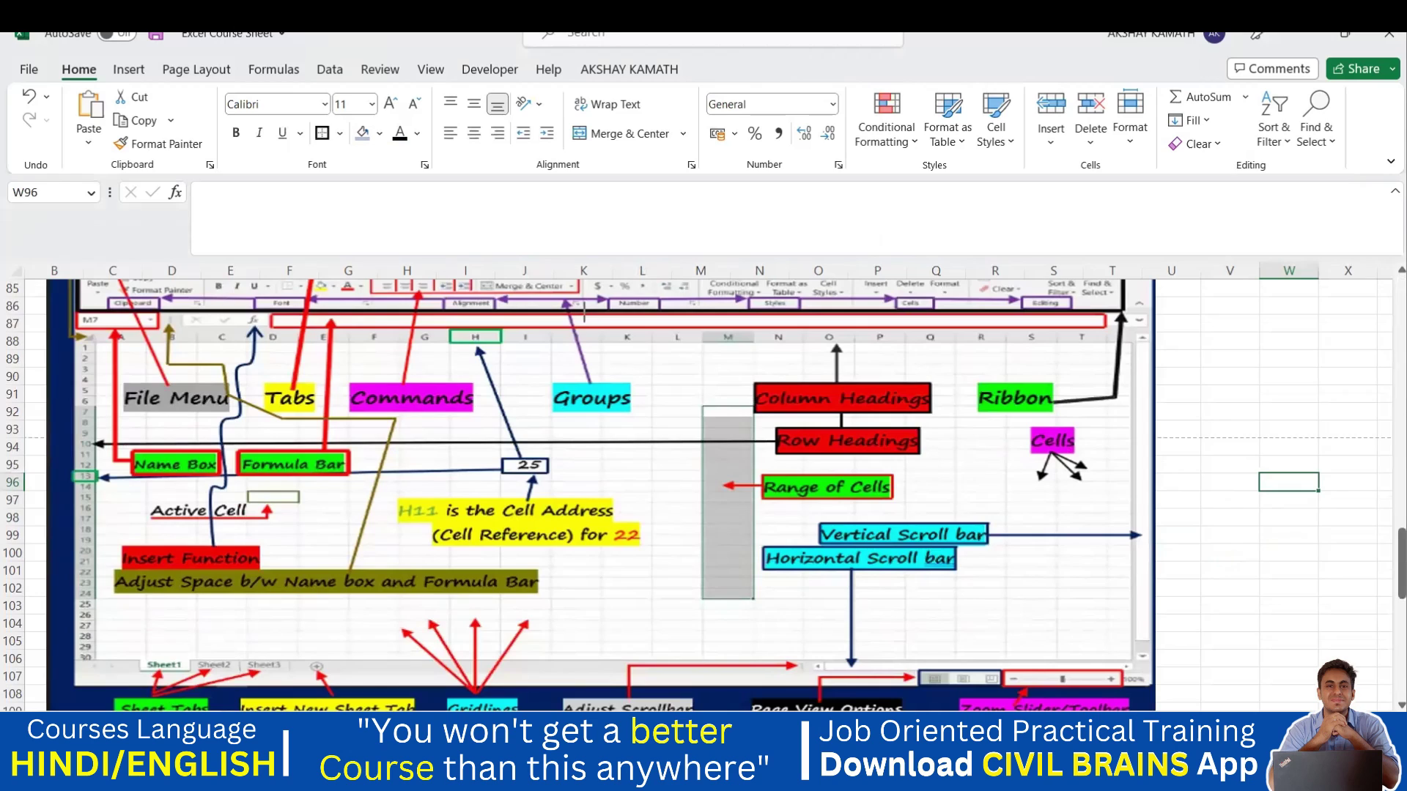
scroll(1188, 615, "down", 1)
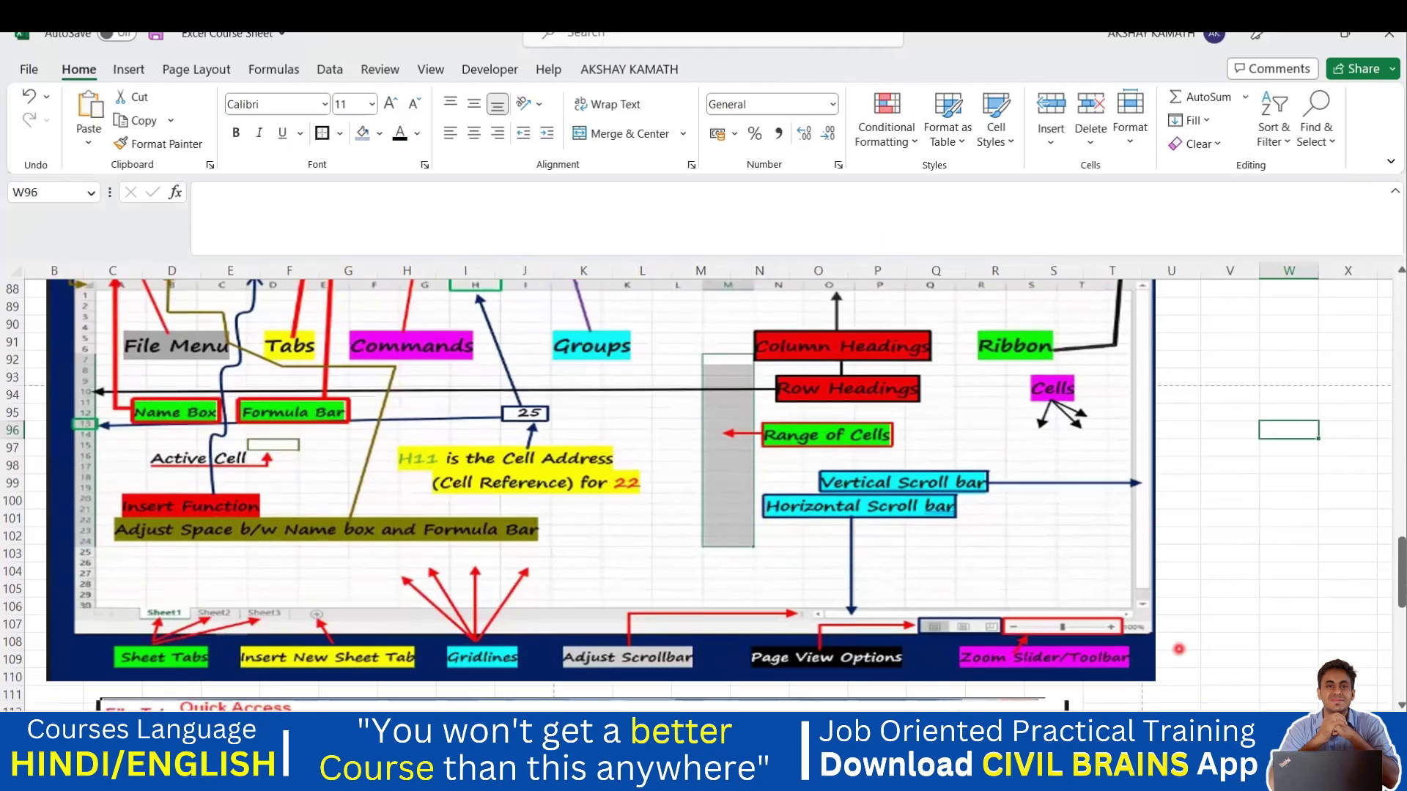
Switch to the ct lab marks workbook and look through its student award list
mouse_move(949, 777)
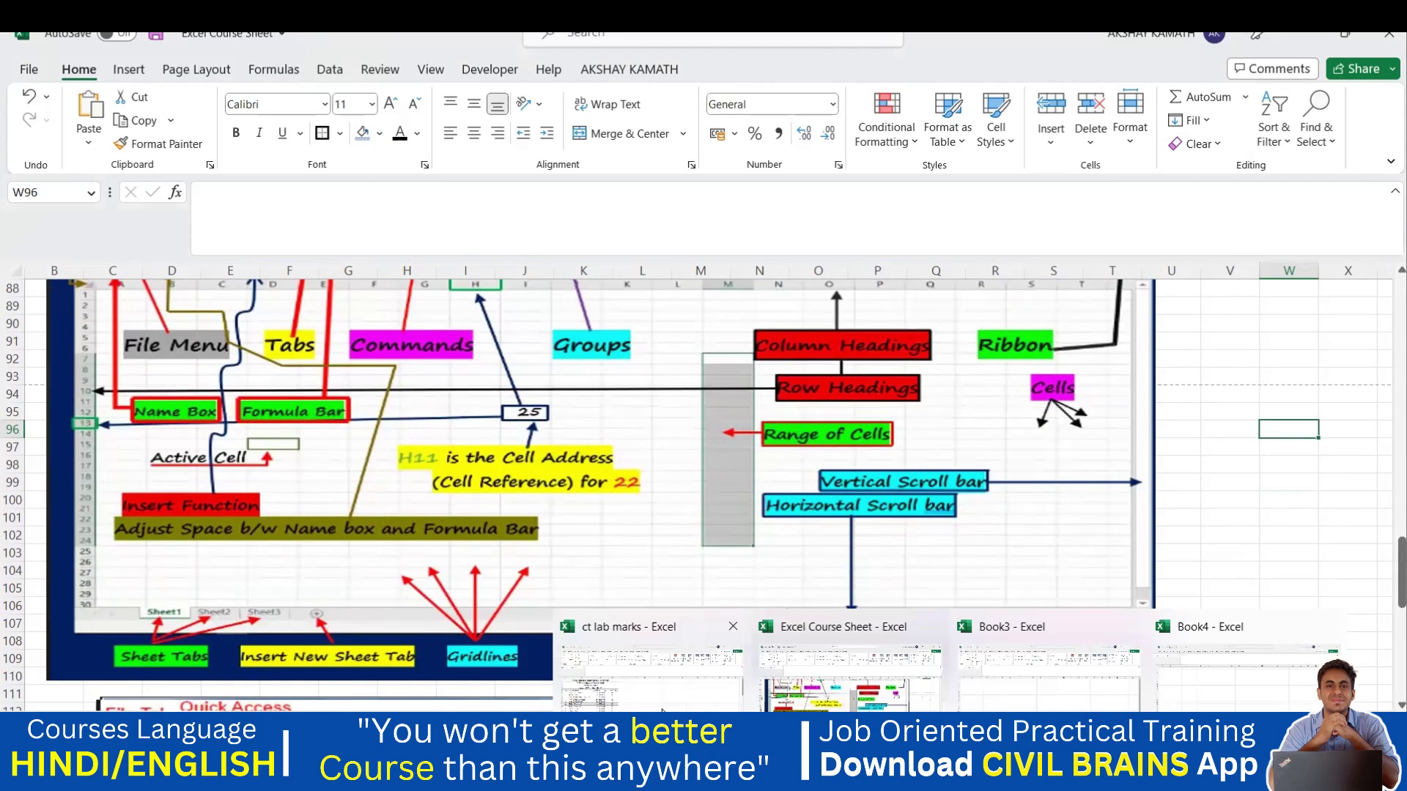
left_click(663, 709)
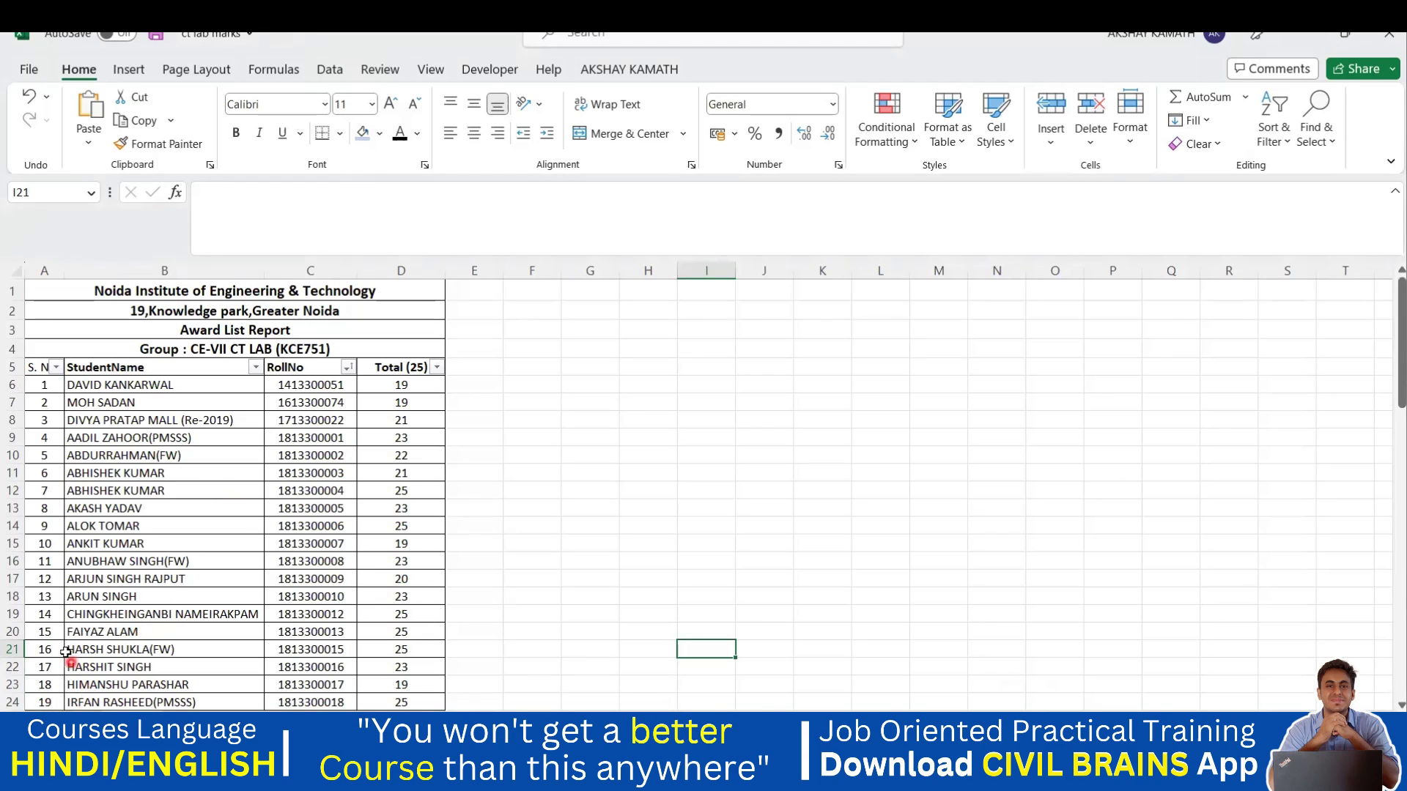
scroll(62, 659, "down", 1)
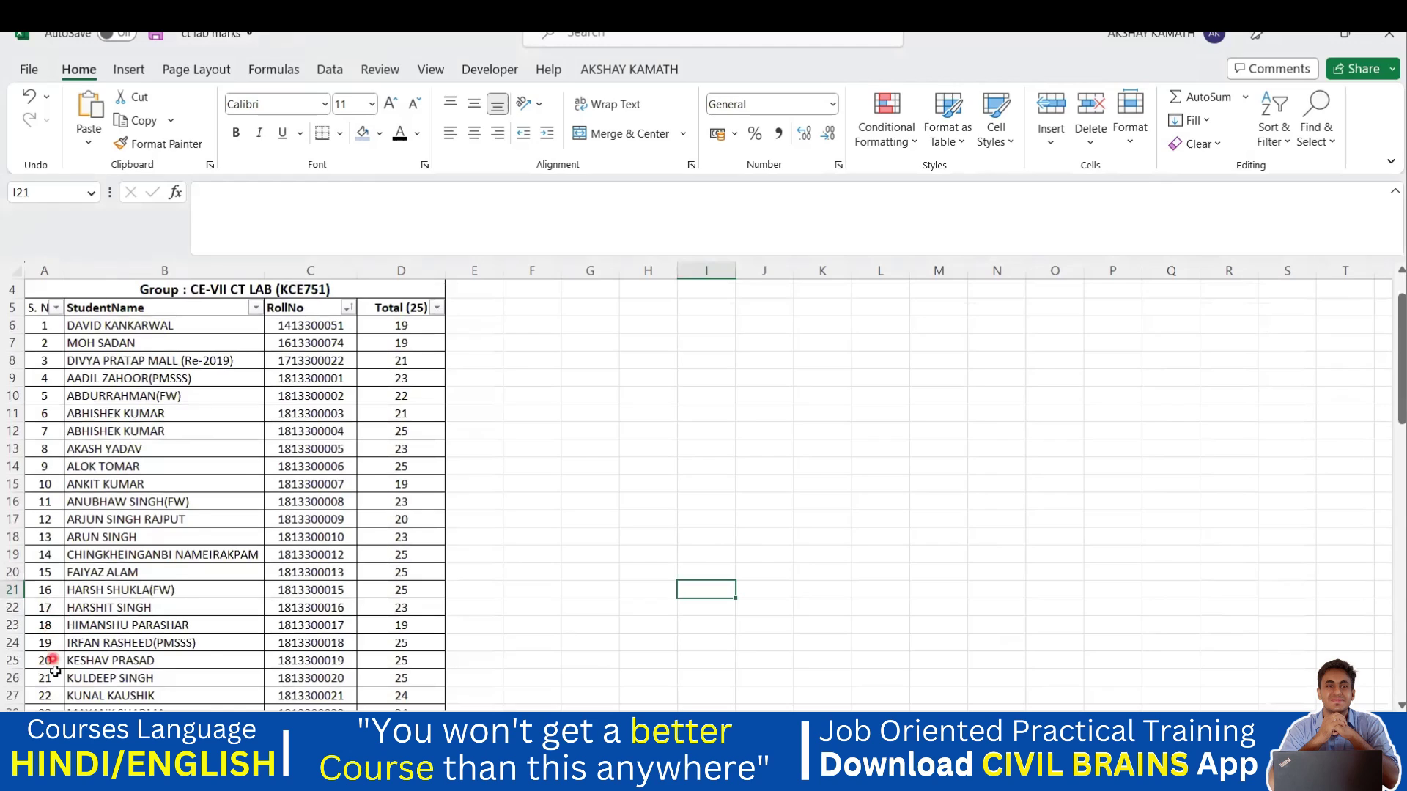
scroll(55, 671, "down", 2)
scroll(66, 643, "up", 3)
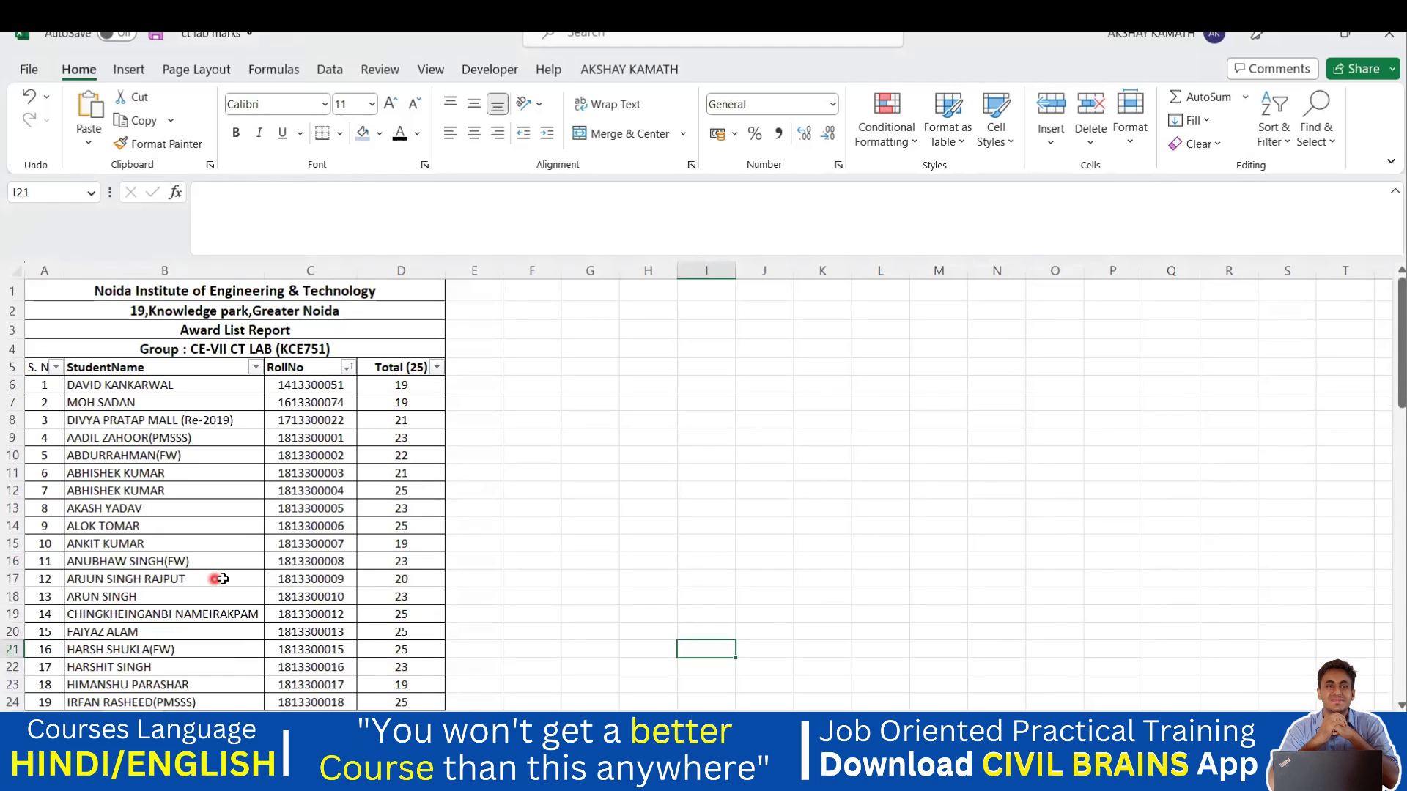
scroll(1401, 315, "down", 2)
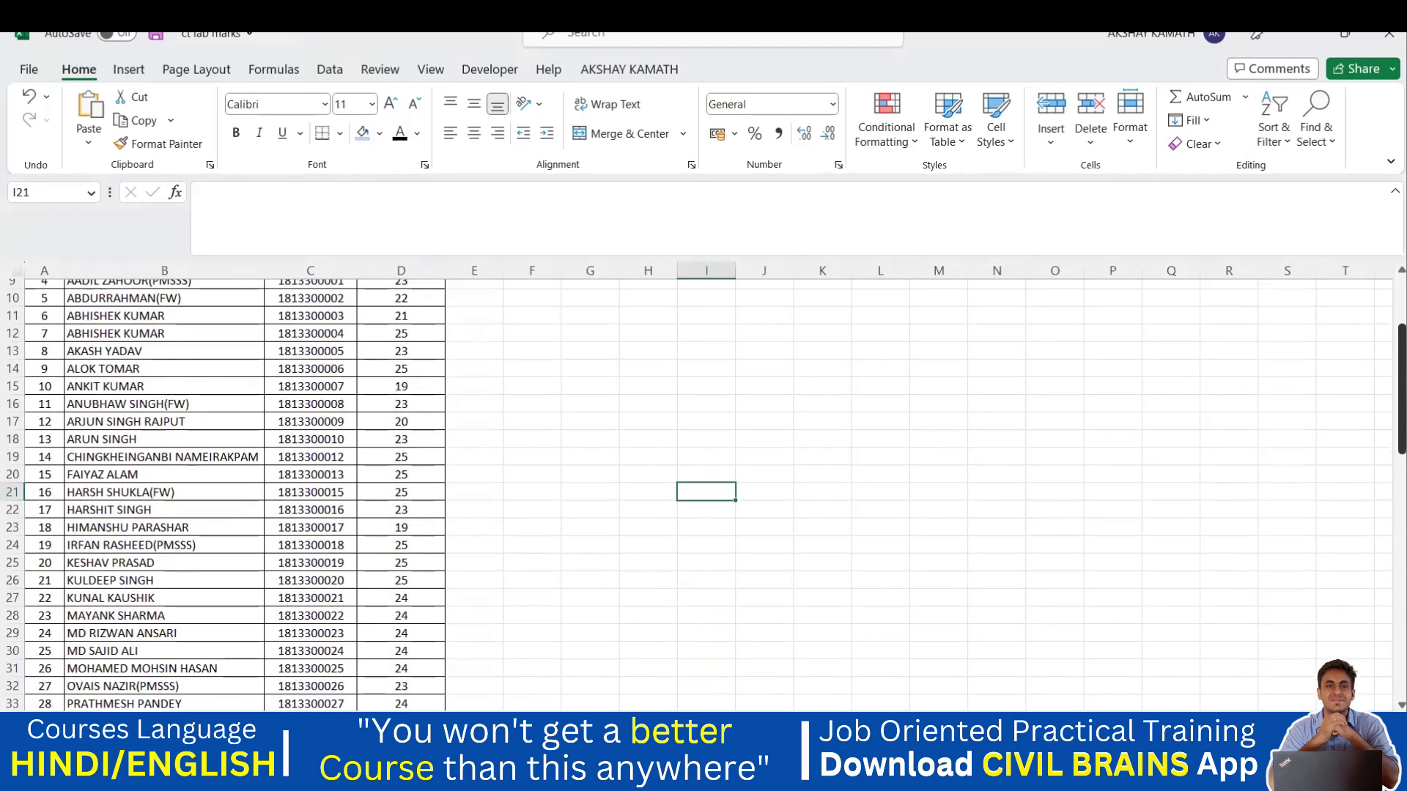
scroll(1401, 315, "up", 3)
scroll(1260, 462, "down", 1)
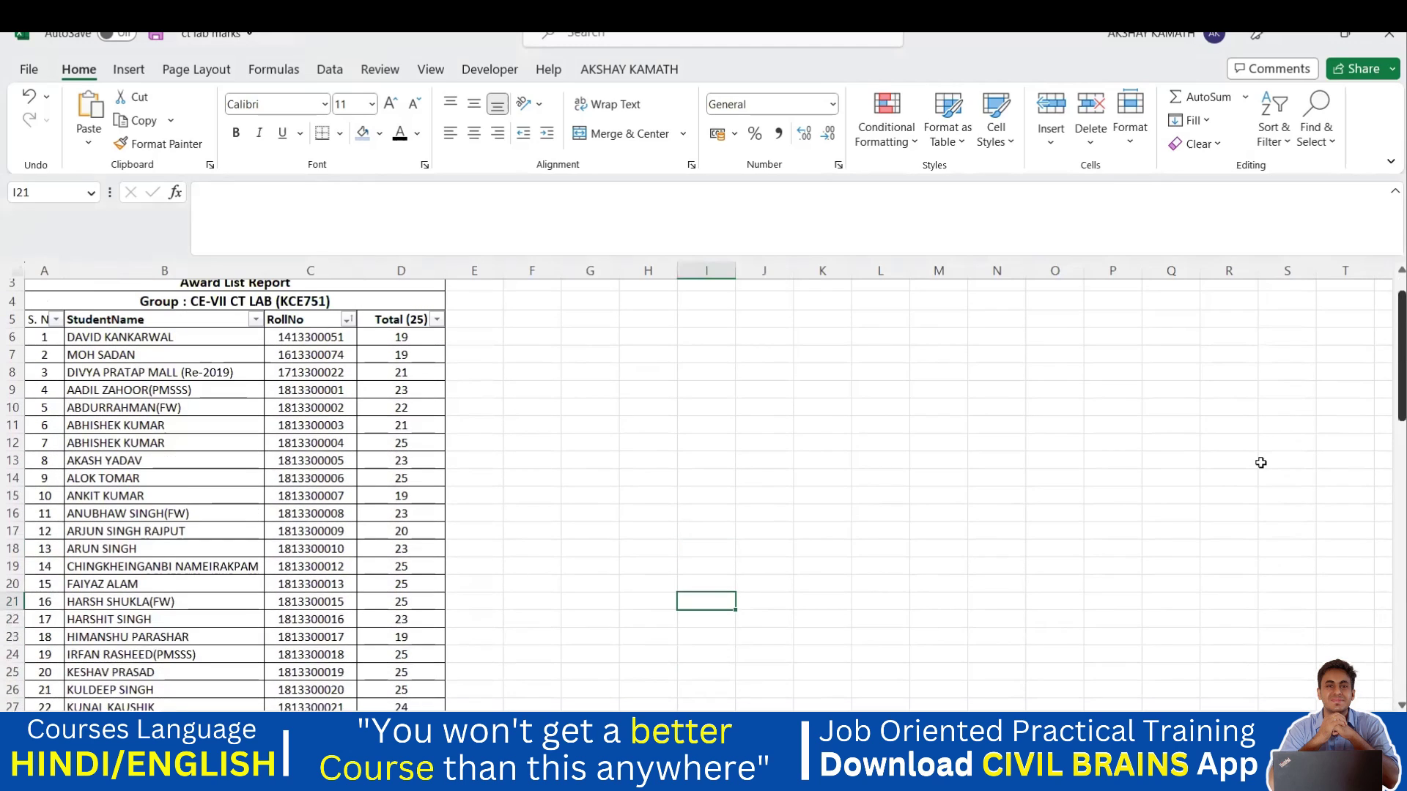
Revisit the Excel Course Sheet picture, return to ct lab marks and view its list down to the last row and back
mouse_move(895, 693)
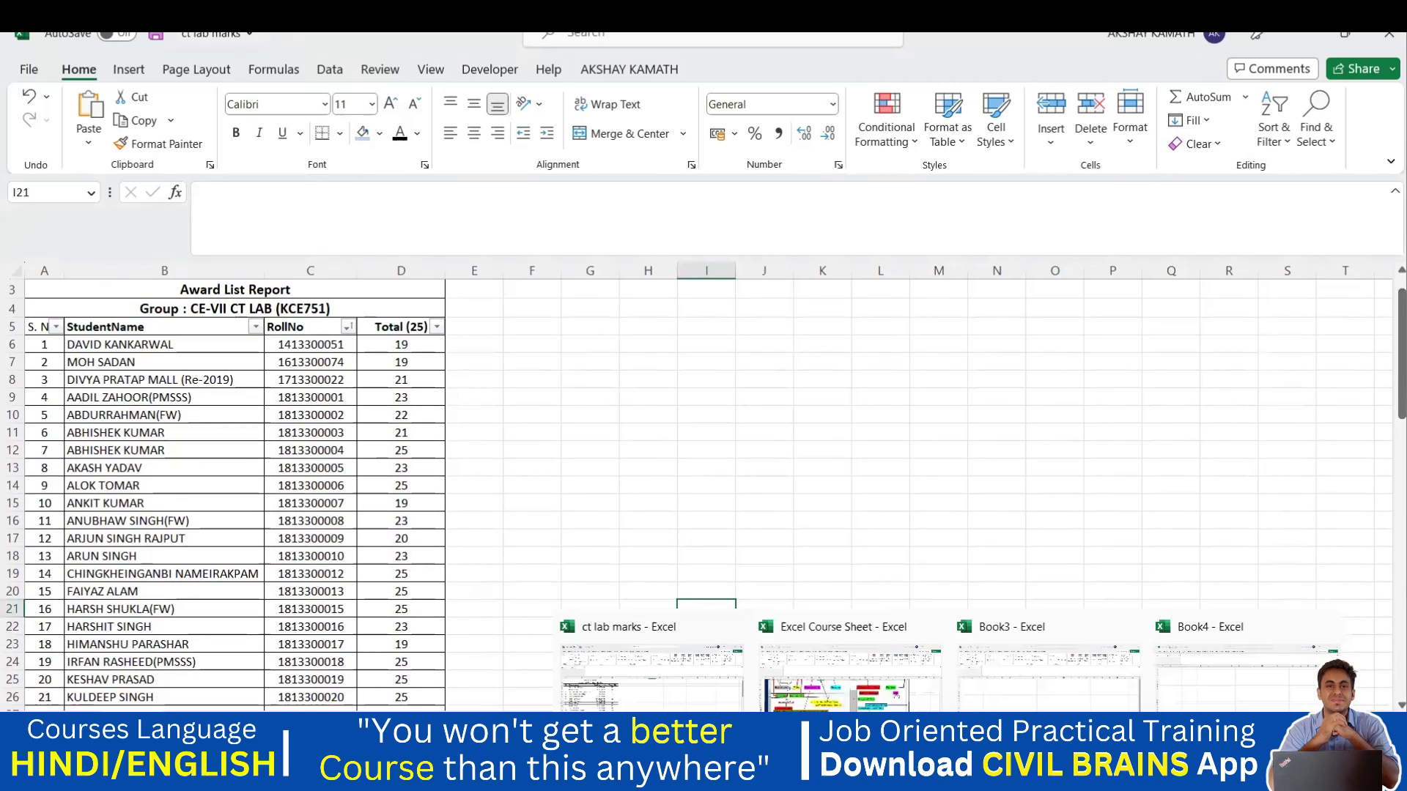
left_click(856, 702)
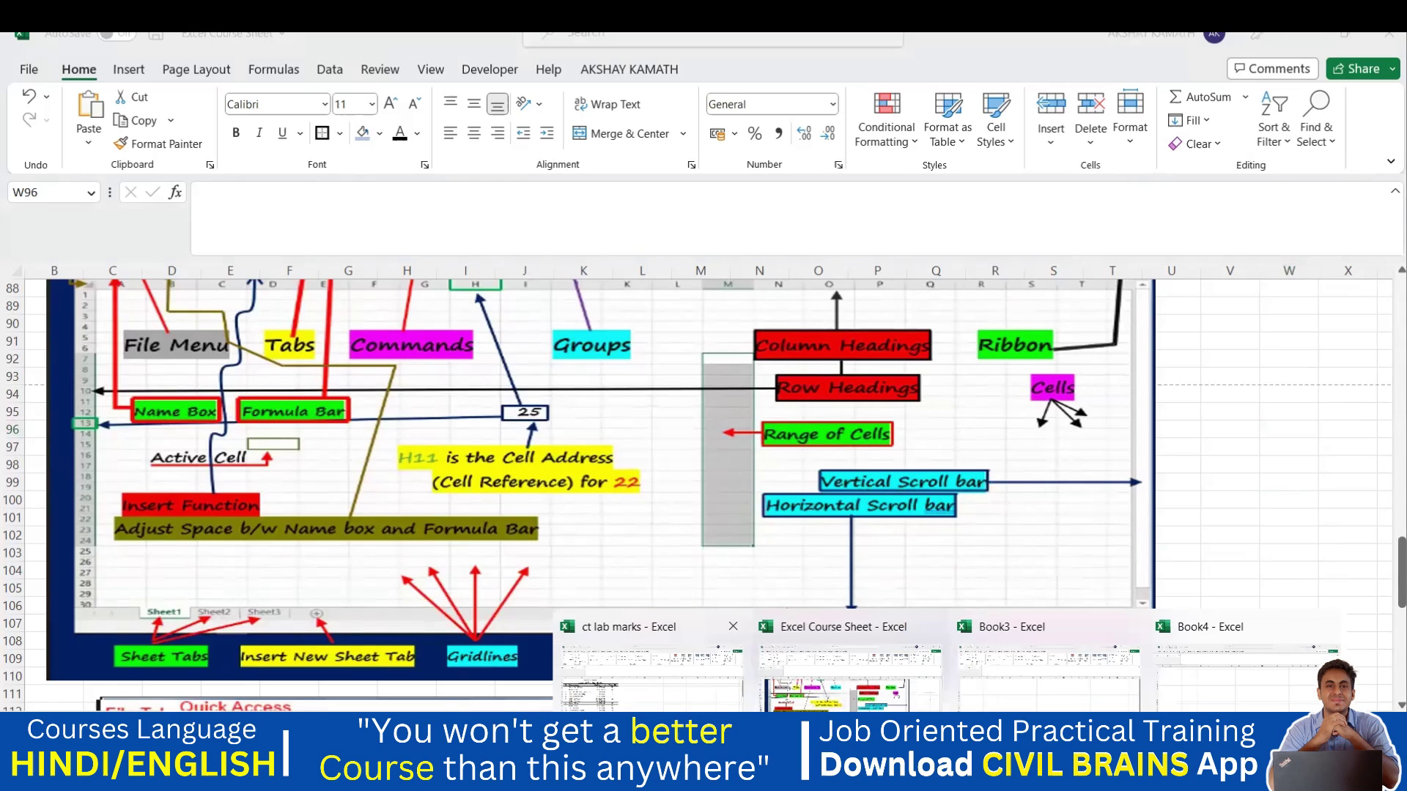
left_click(733, 628)
left_click_drag(1399, 297, 1399, 575)
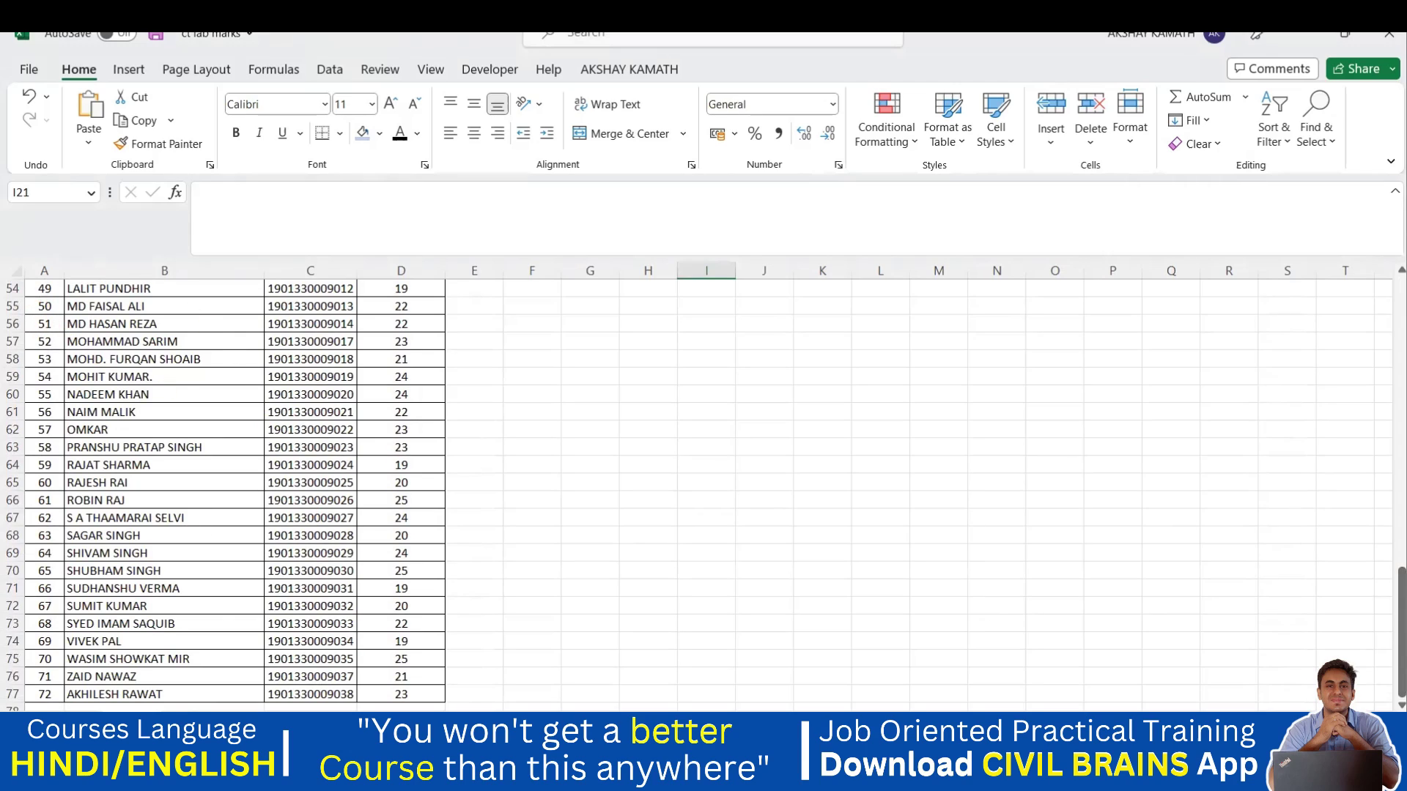
left_click_drag(1401, 597, 1403, 572)
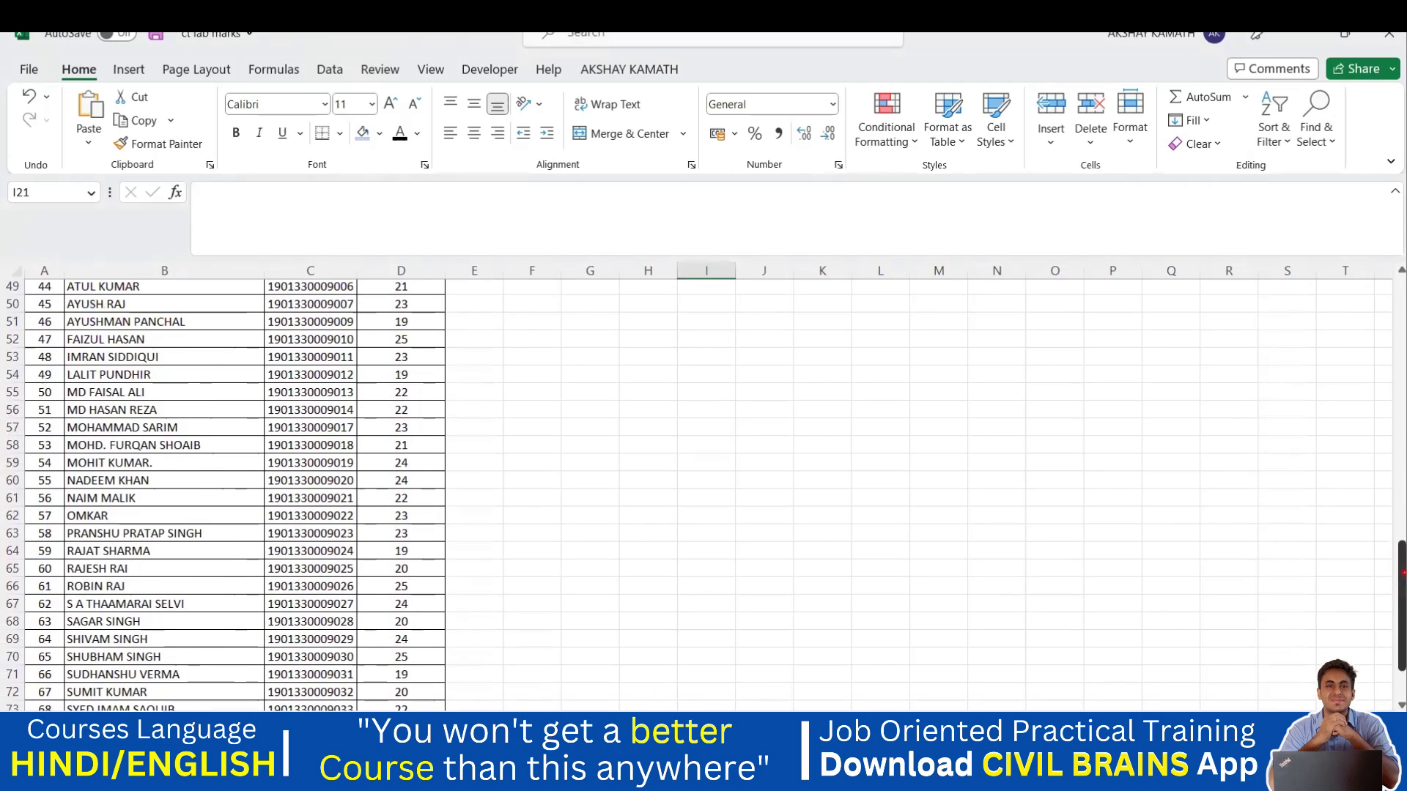
scroll(241, 358, "up", 16)
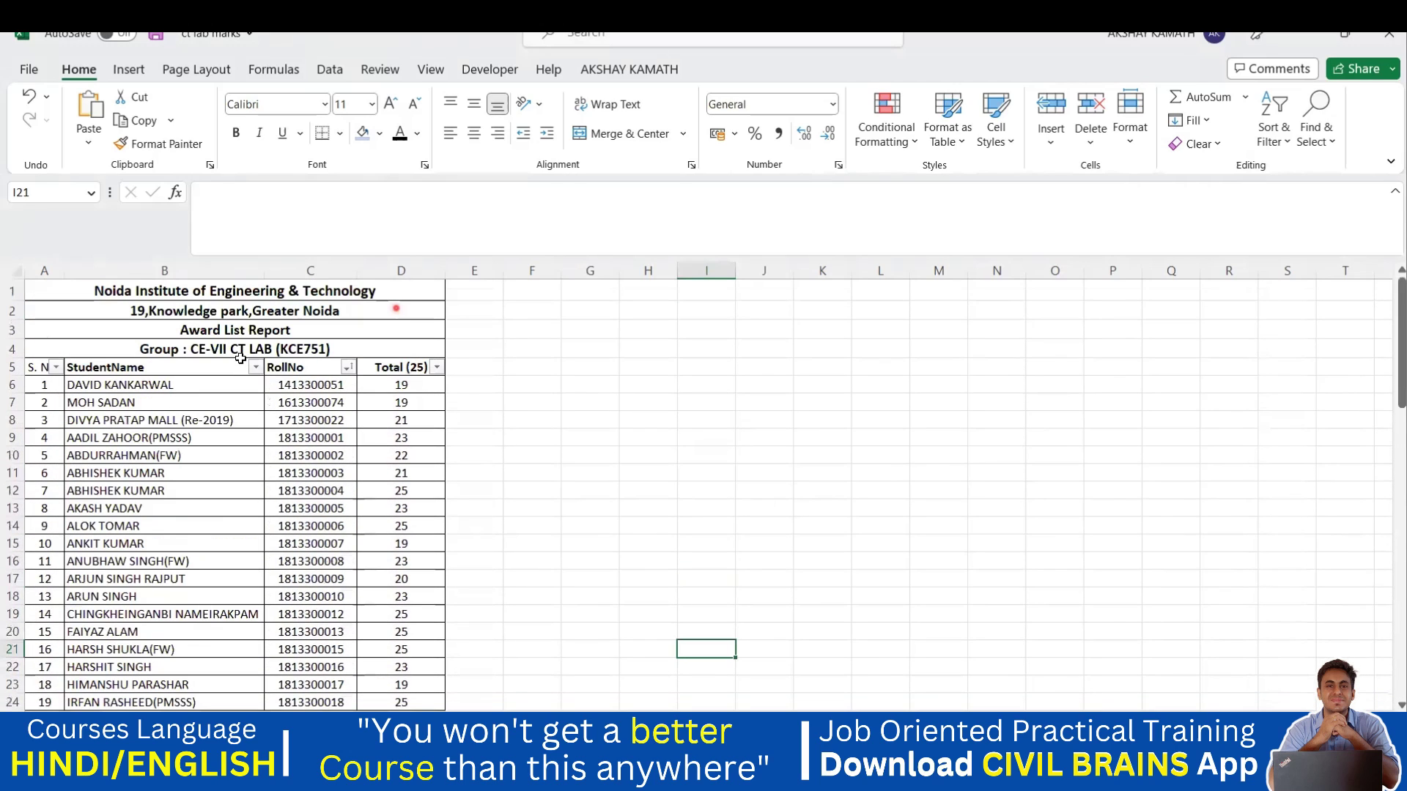
Select cell B6 and view the marks list horizontally and vertically at a reduced zoom
left_click(118, 387)
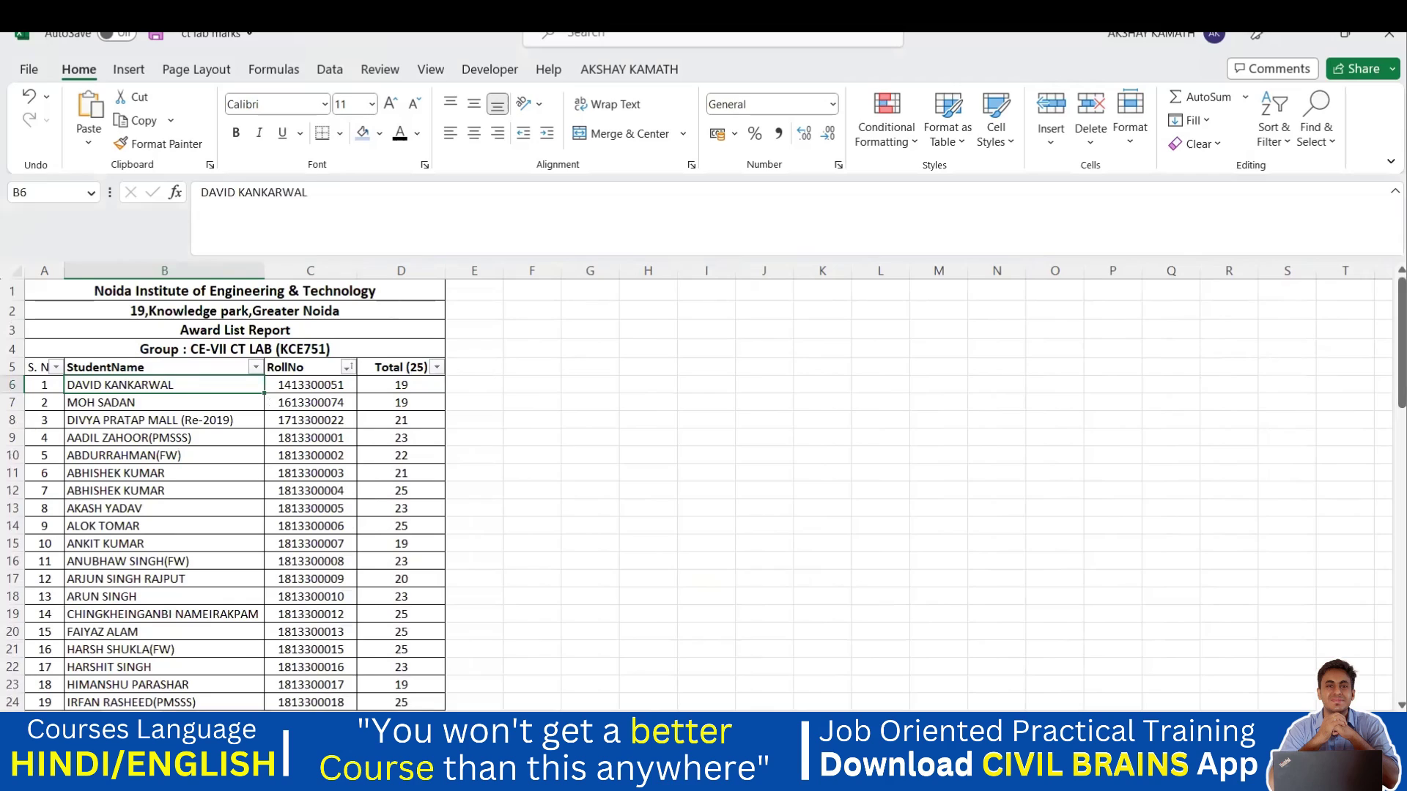
scroll(694, 487, "right", 1)
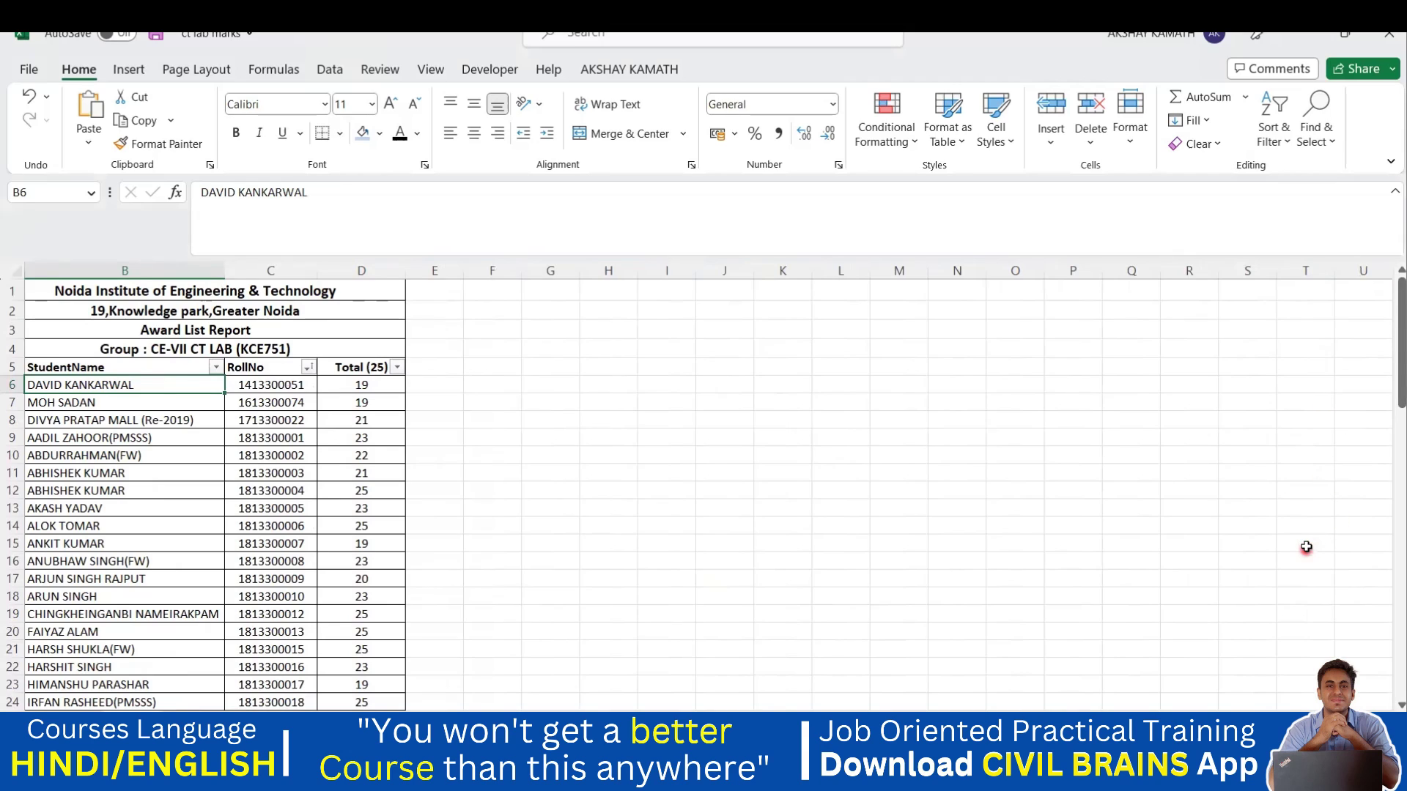
scroll(696, 484, "down", 1)
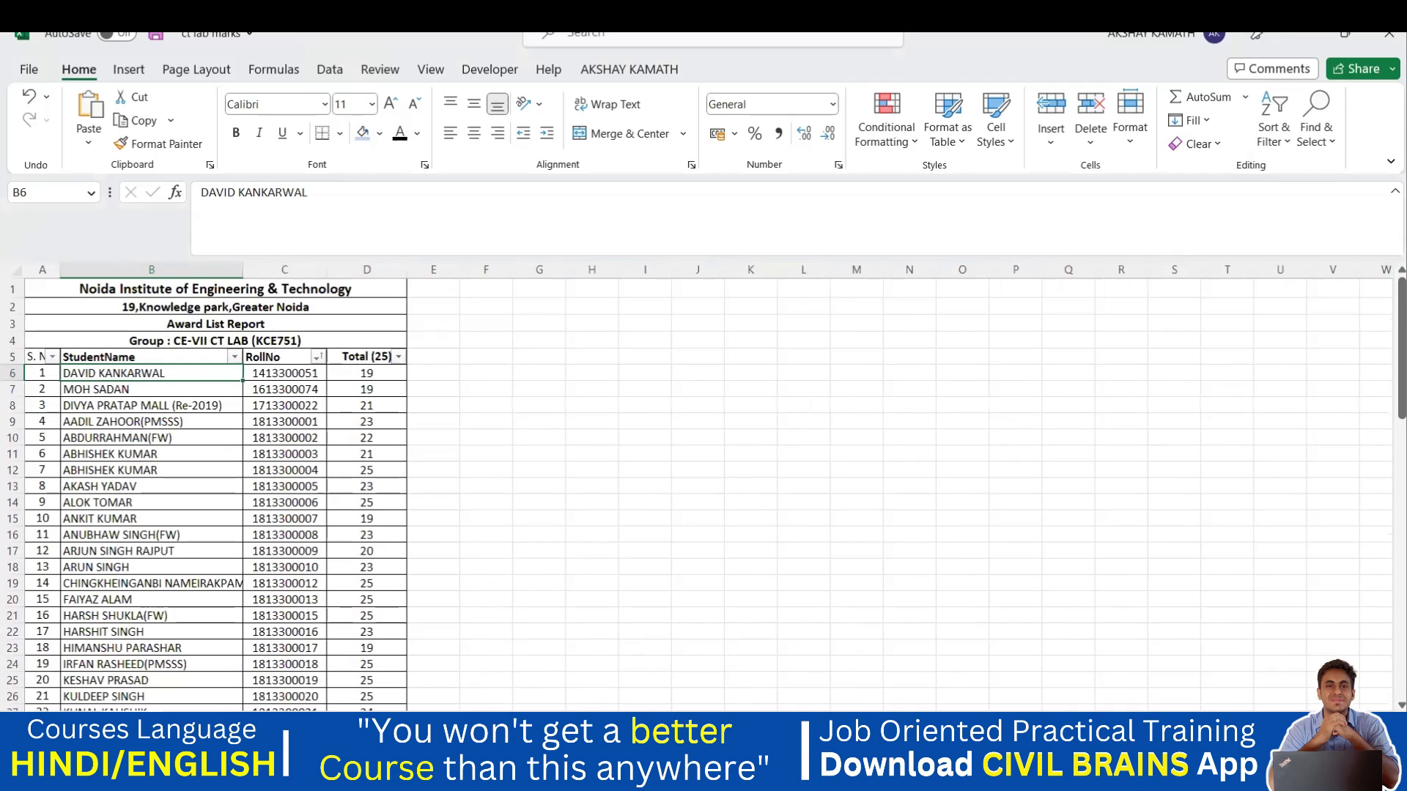
scroll(707, 488, "right", 1)
scroll(1054, 529, "down", 2)
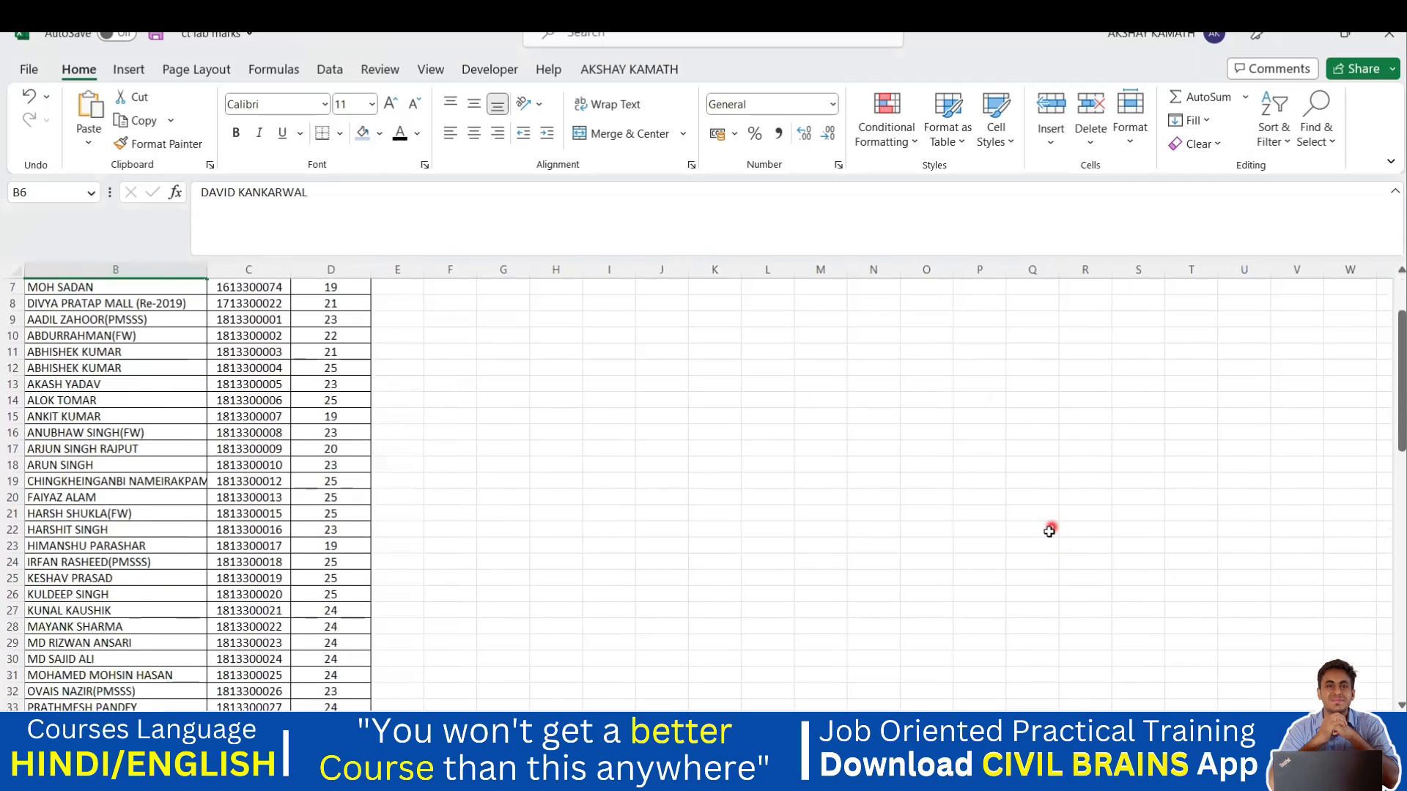
scroll(1050, 534, "down", 2)
scroll(1138, 604, "up", 2)
scroll(1139, 603, "up", 1)
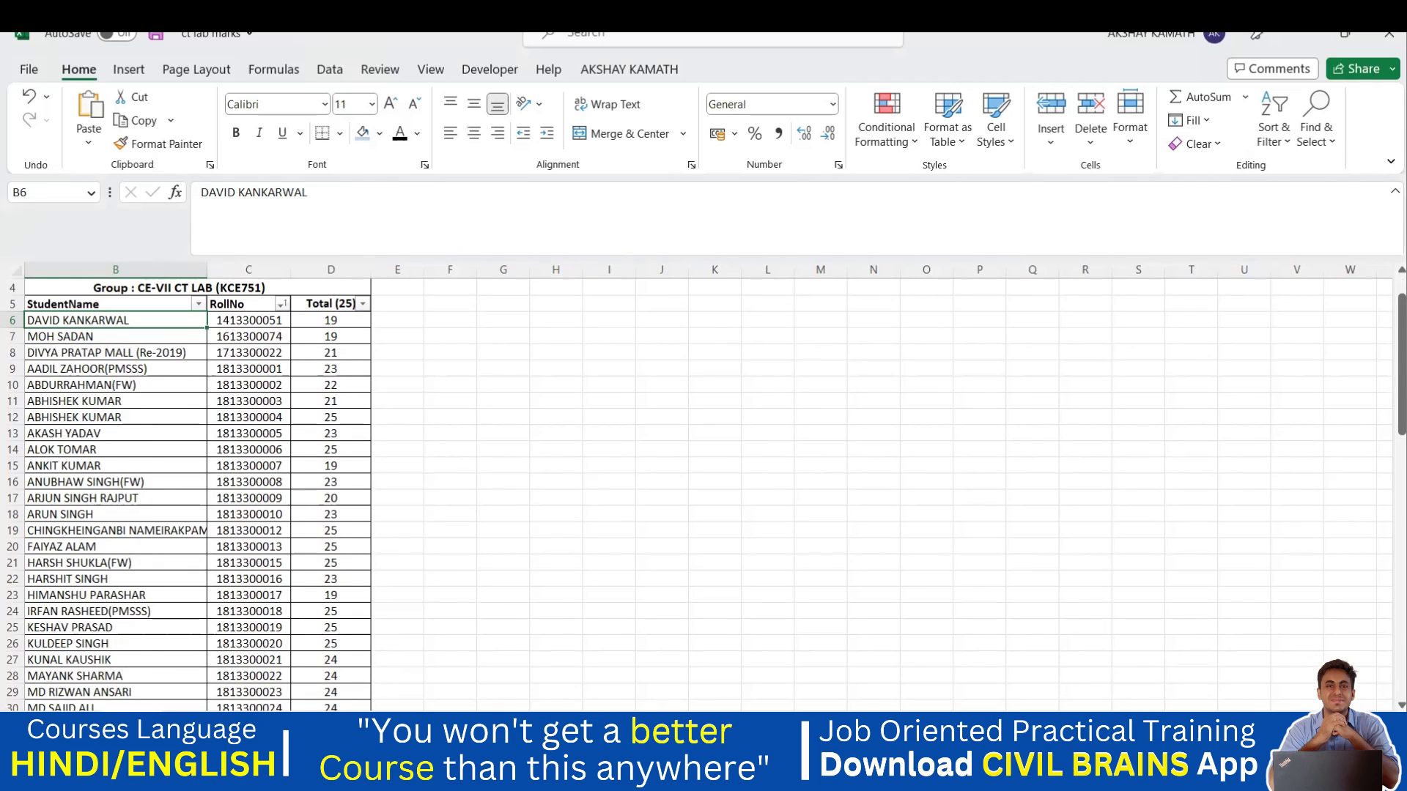
scroll(1354, 411, "down", 1)
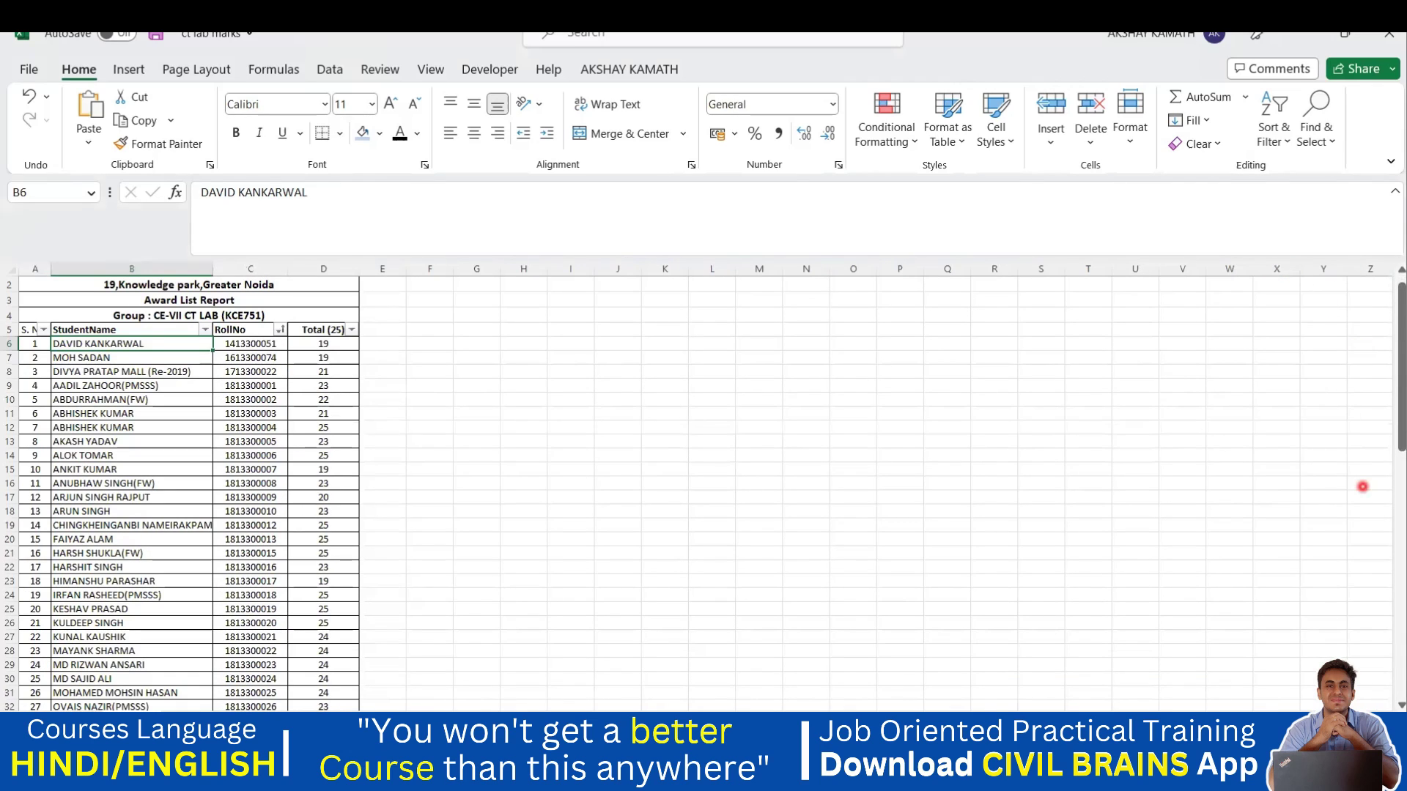
Look through the empty rows far below the marks list, return to its first row and enlarge the sheet view
scroll(1354, 411, "down", 1)
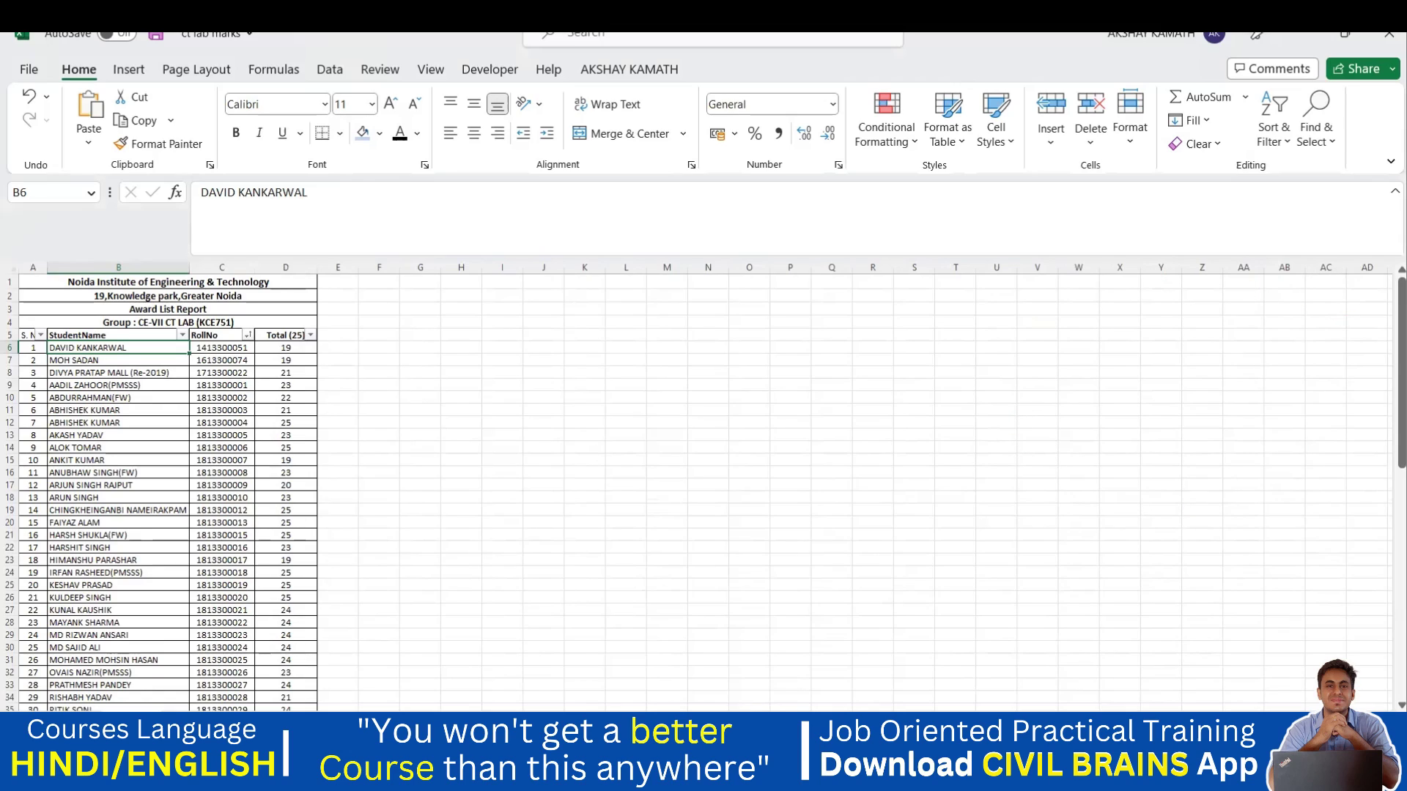
scroll(84, 656, "down", 20)
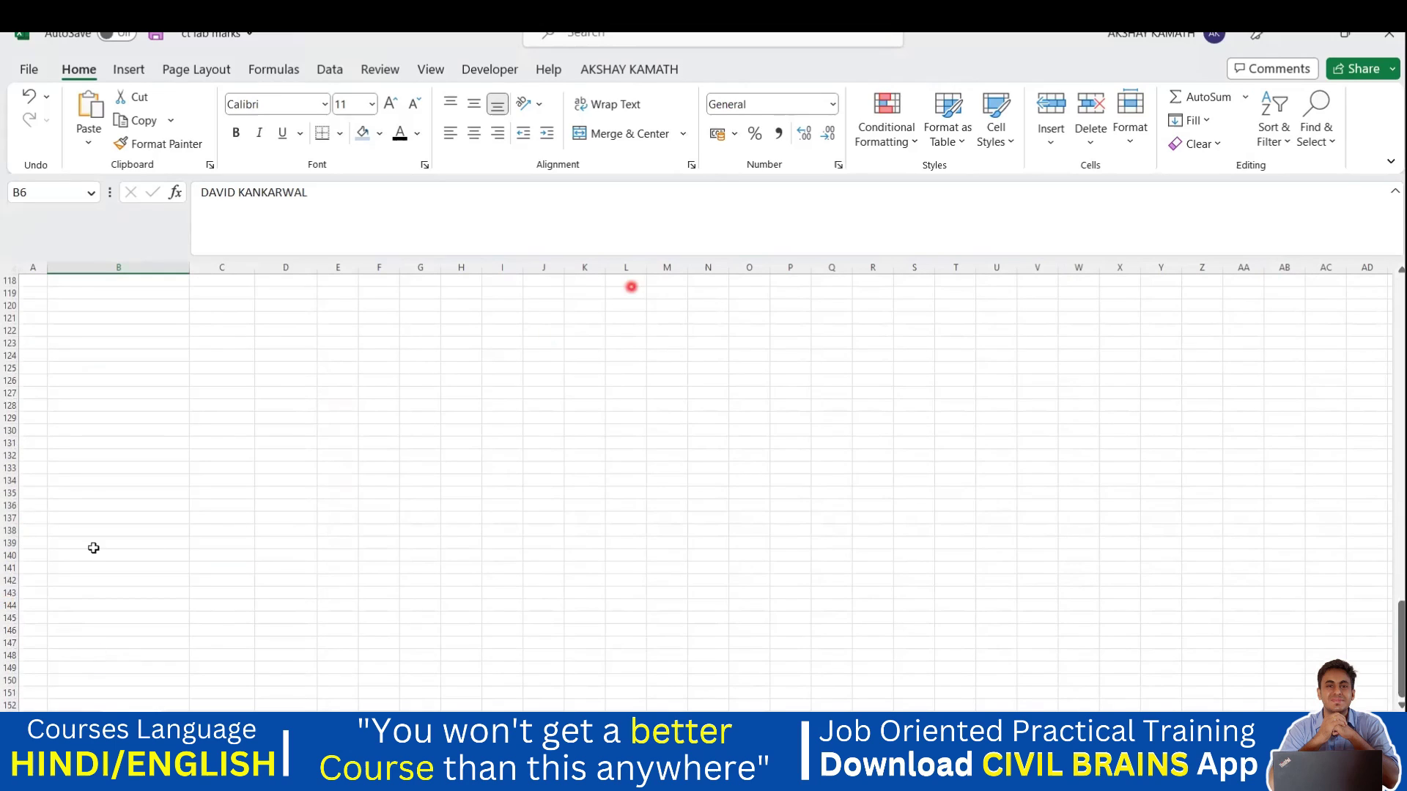
scroll(44, 513, "down", 7)
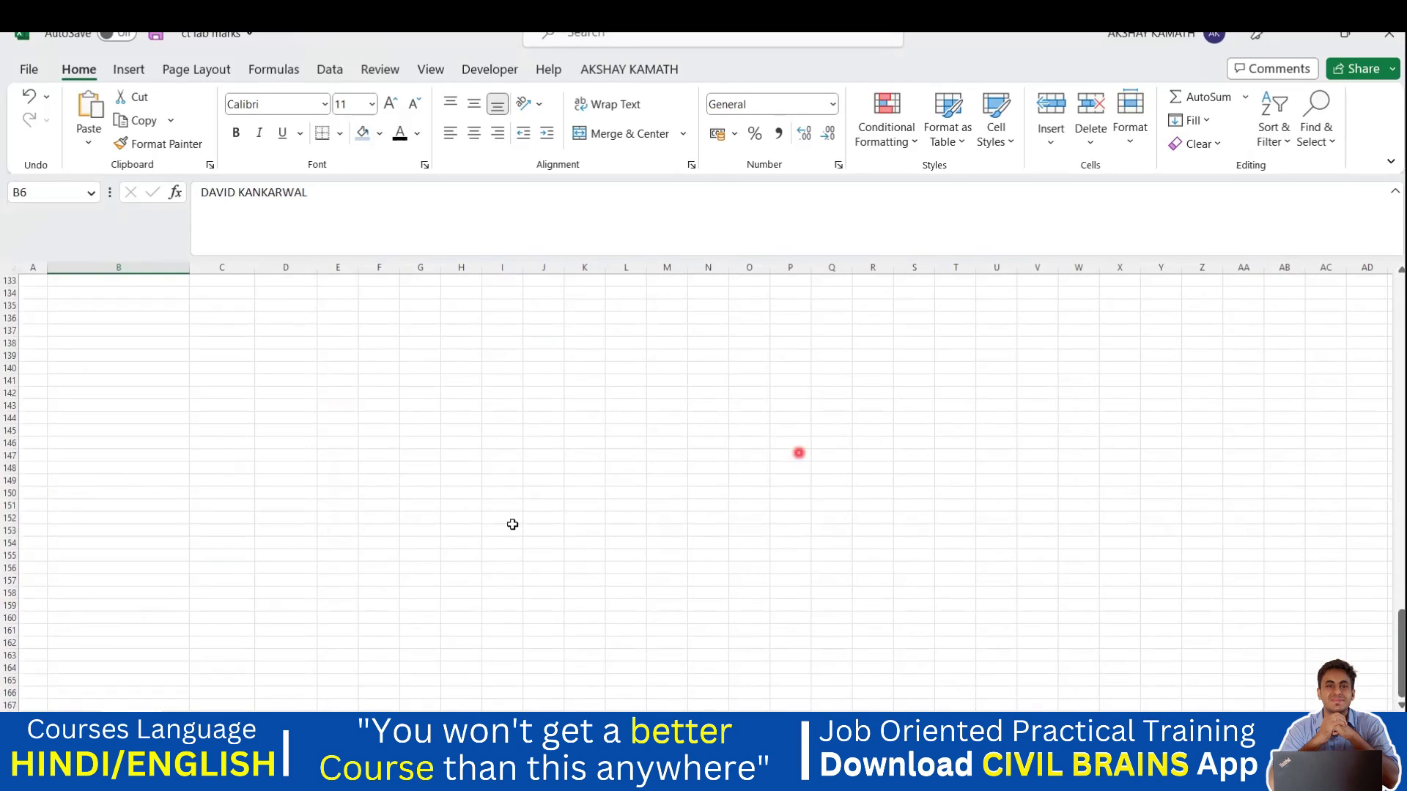
scroll(232, 595, "down", 17)
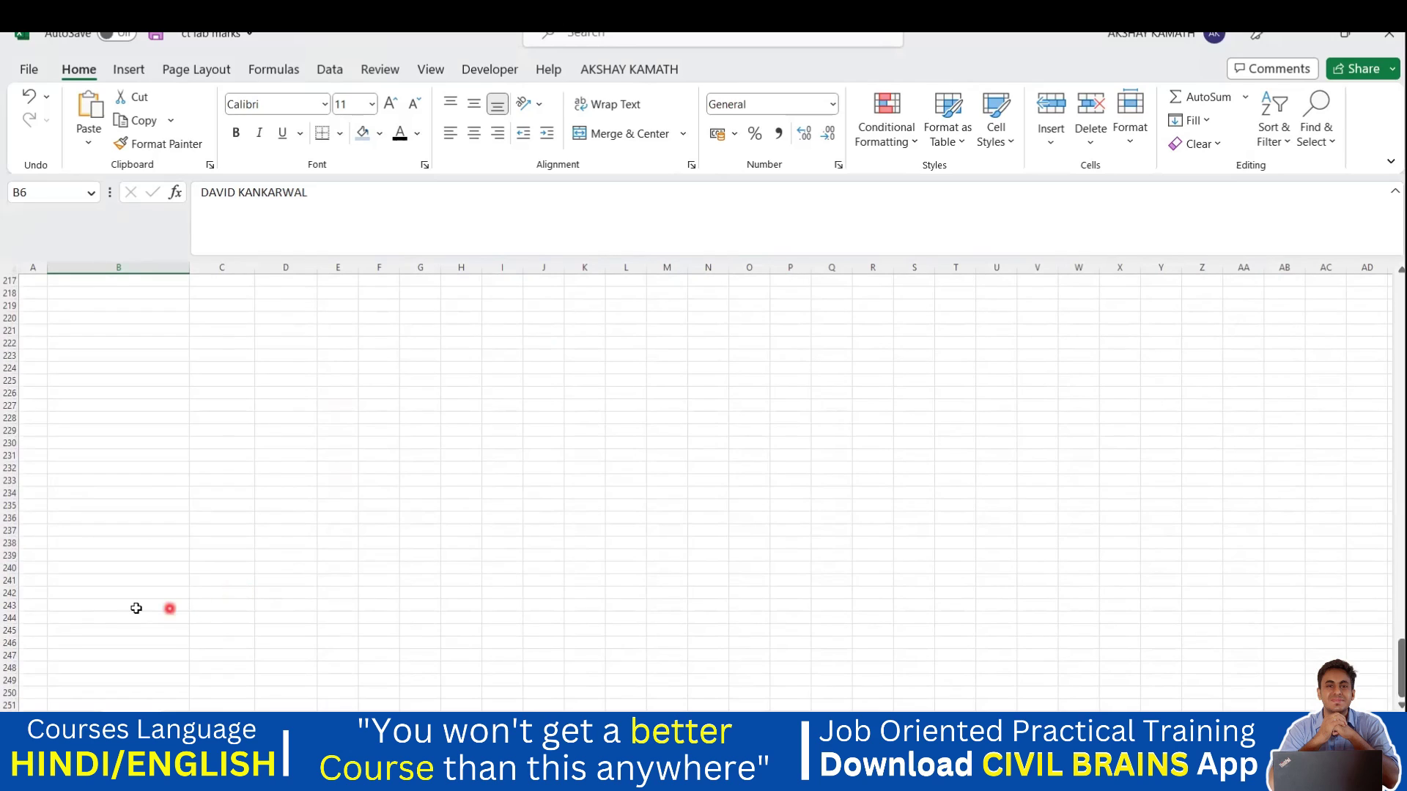
scroll(133, 607, "down", 20)
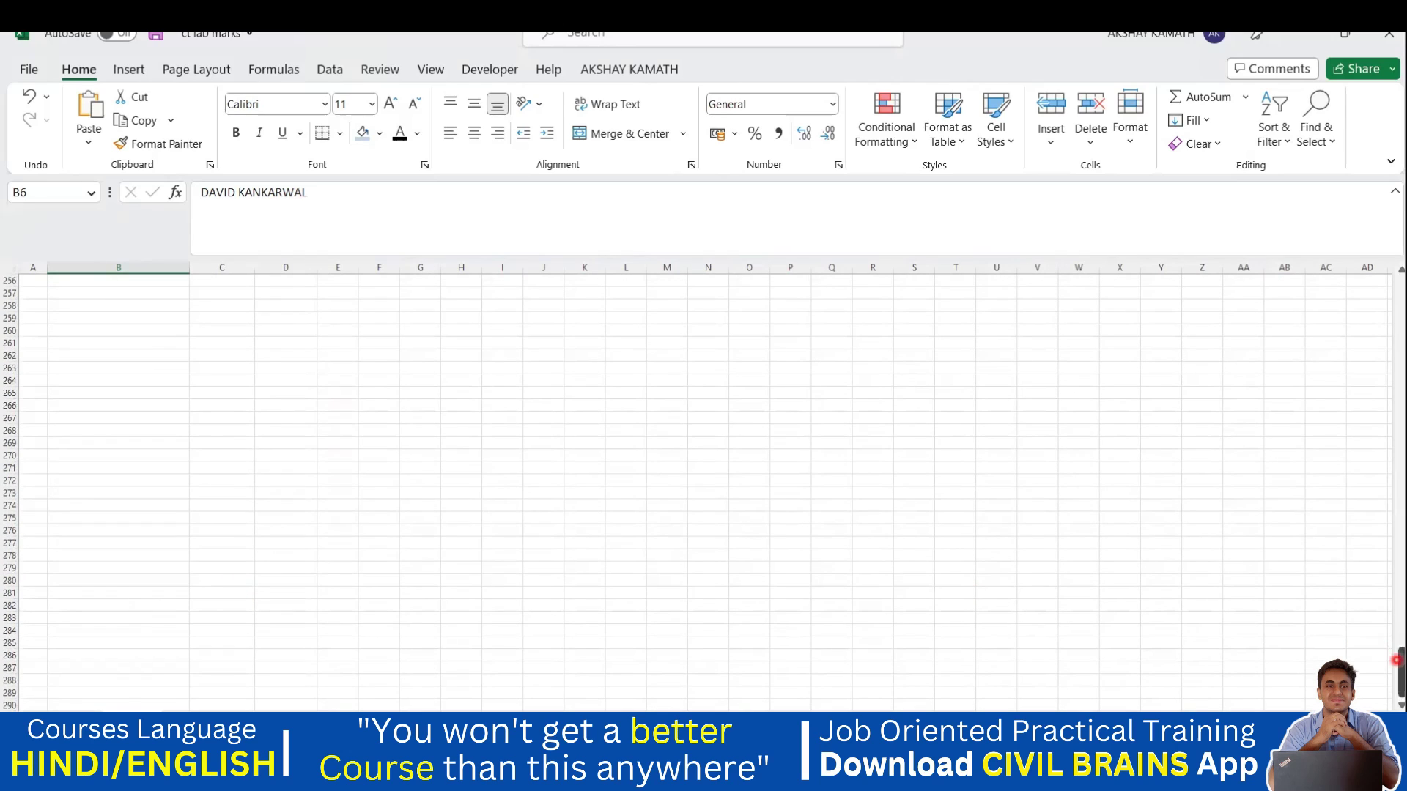
left_click_drag(1400, 670, 1400, 307)
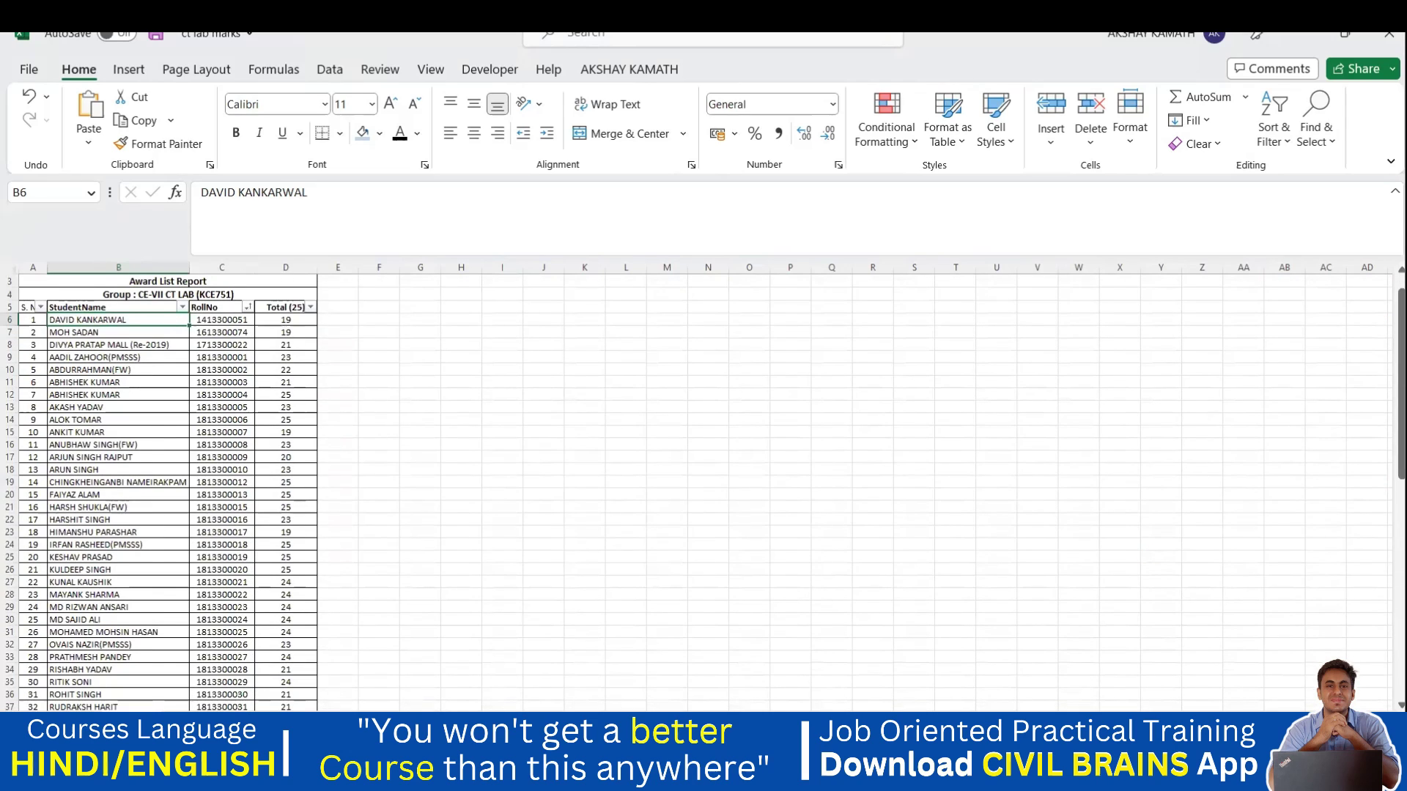
scroll(703, 487, "up", 3)
scroll(634, 657, "up", 2)
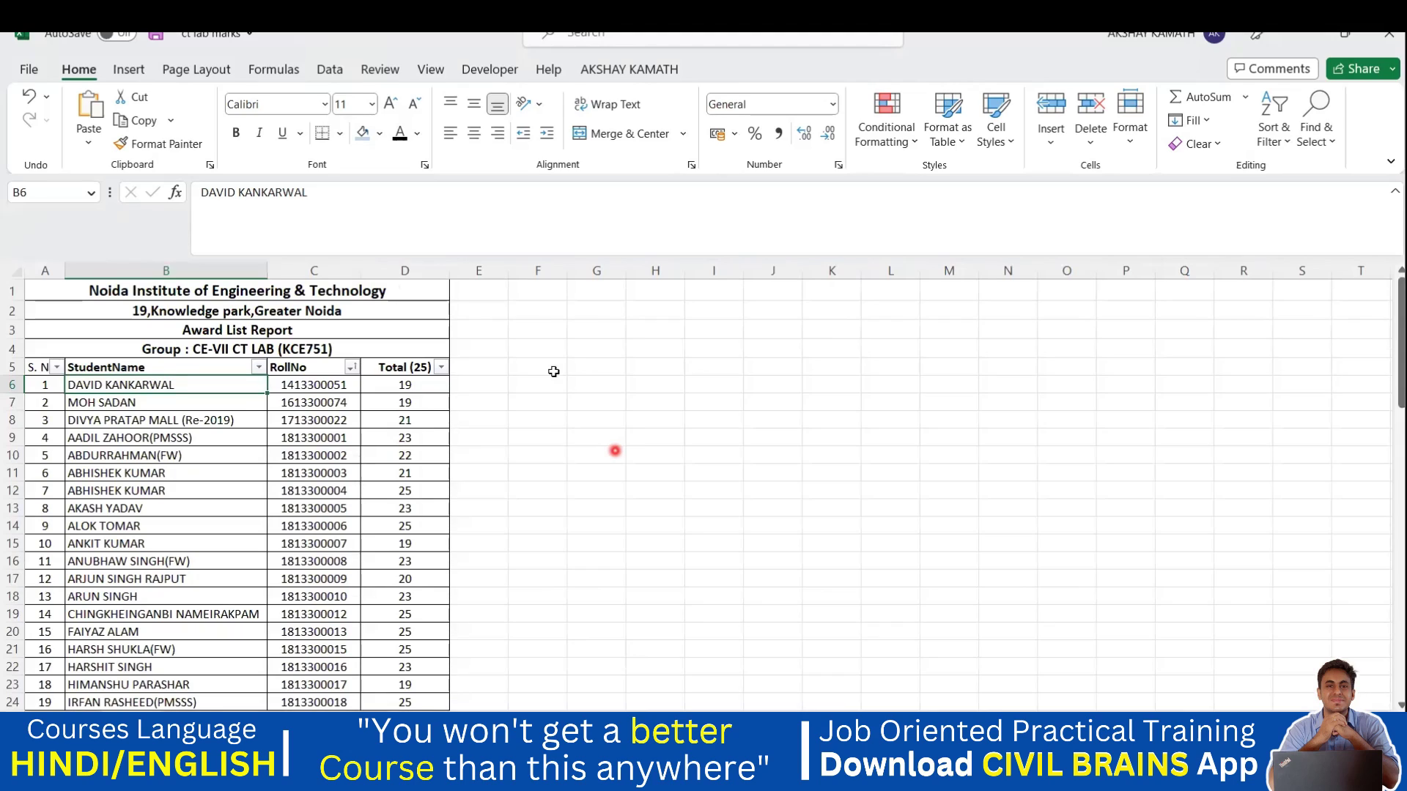
Review the Clipboard, Font and Alignment command groups on the Home ribbon, and the Insert ribbon's groups including Illustrations
left_click(82, 73)
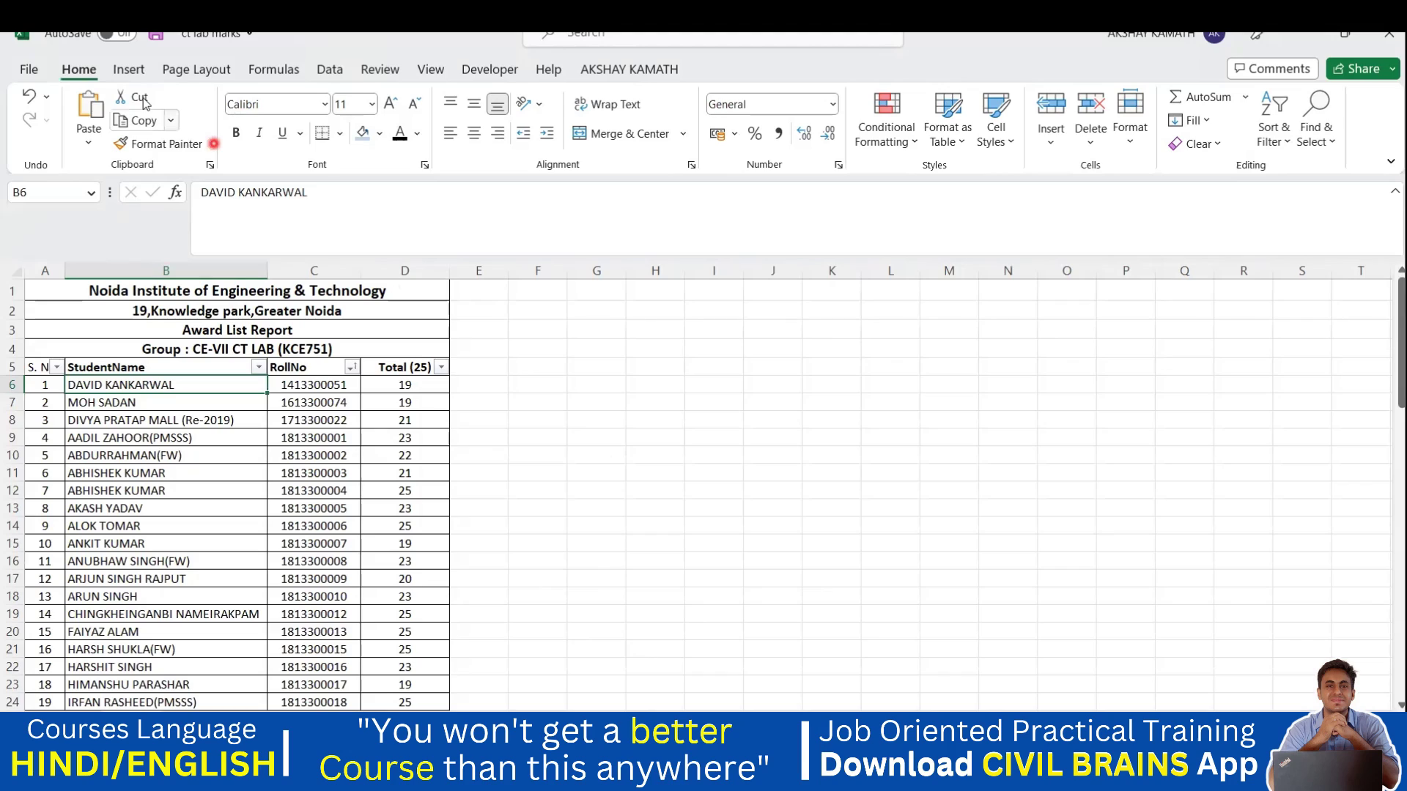
left_click(160, 144)
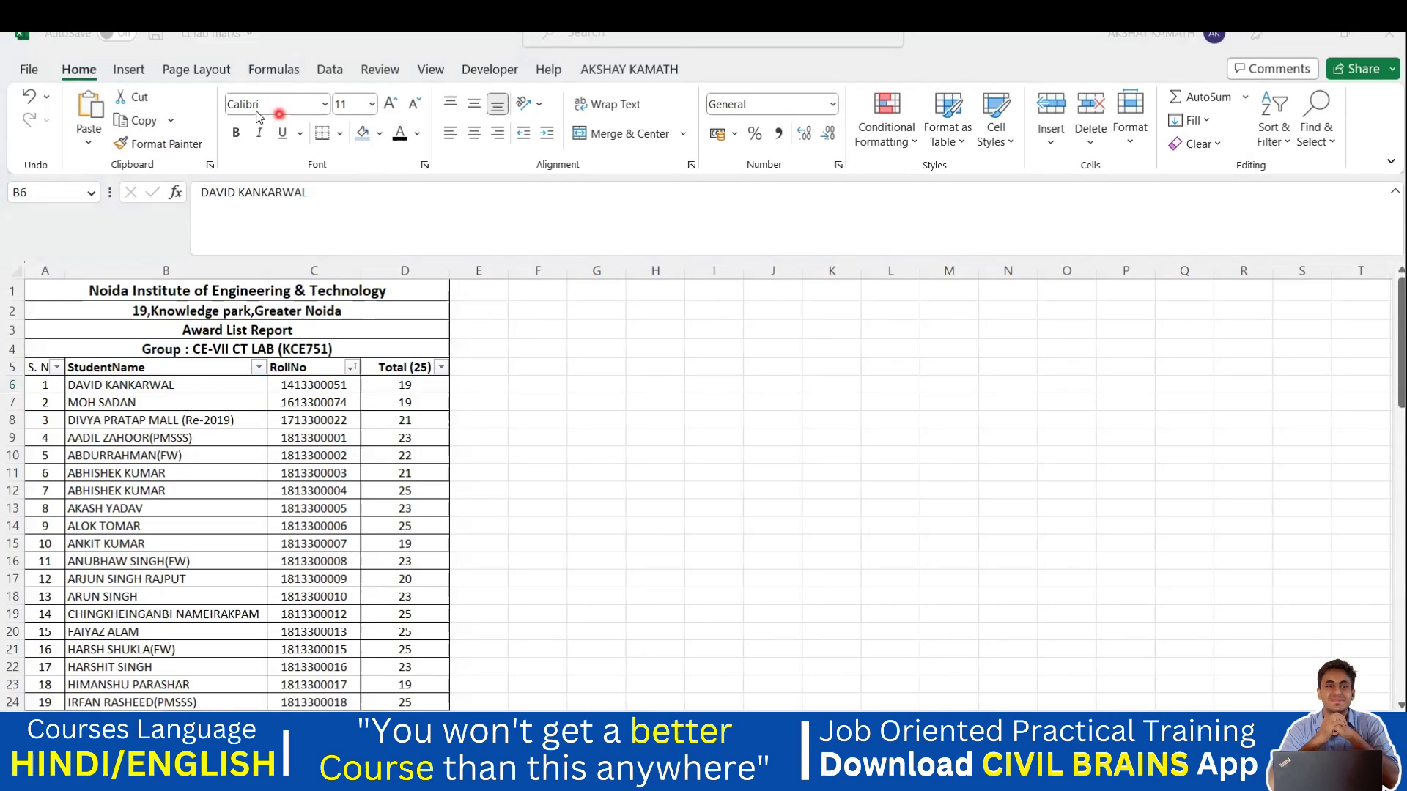
left_click(244, 149)
left_click(281, 137)
left_click(643, 154)
left_click(131, 68)
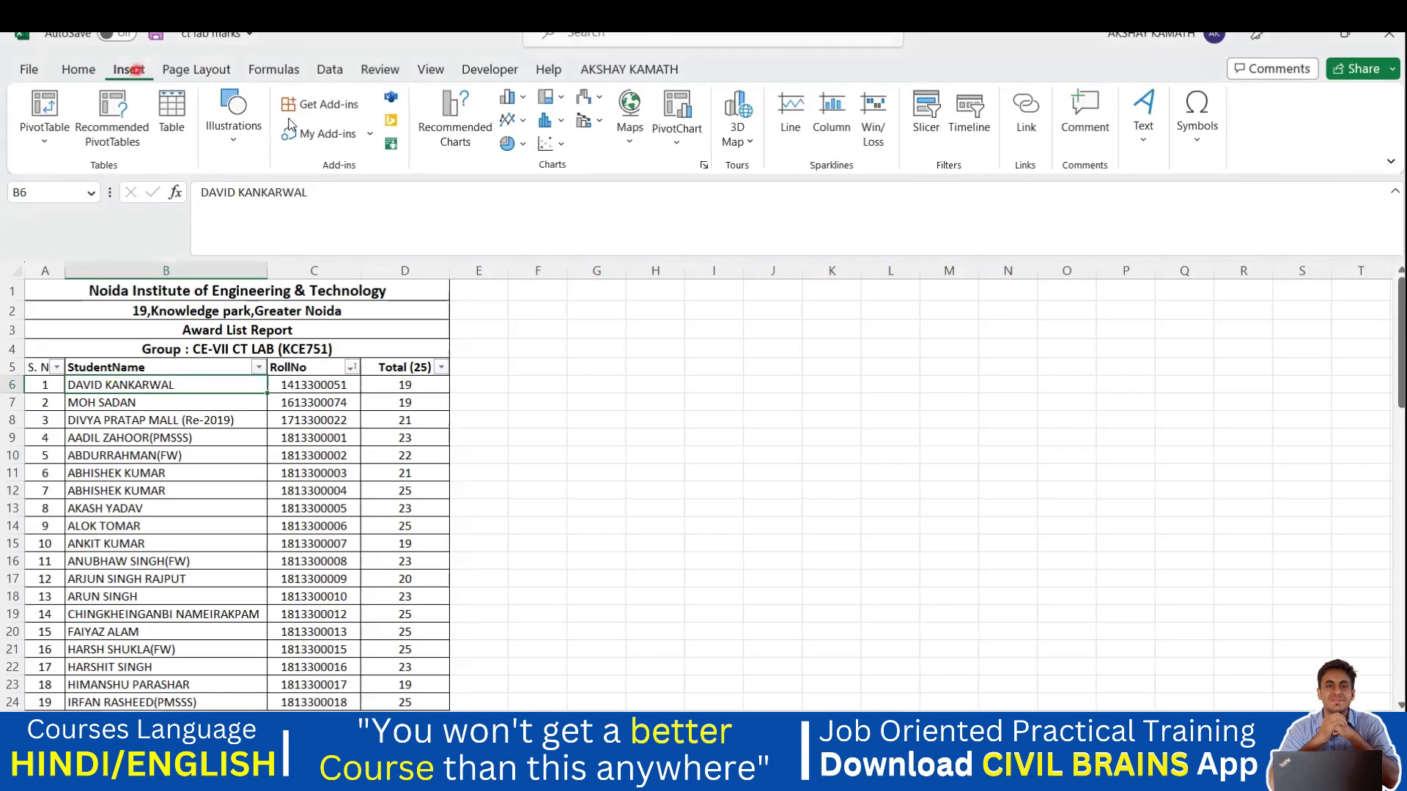
left_click(229, 84)
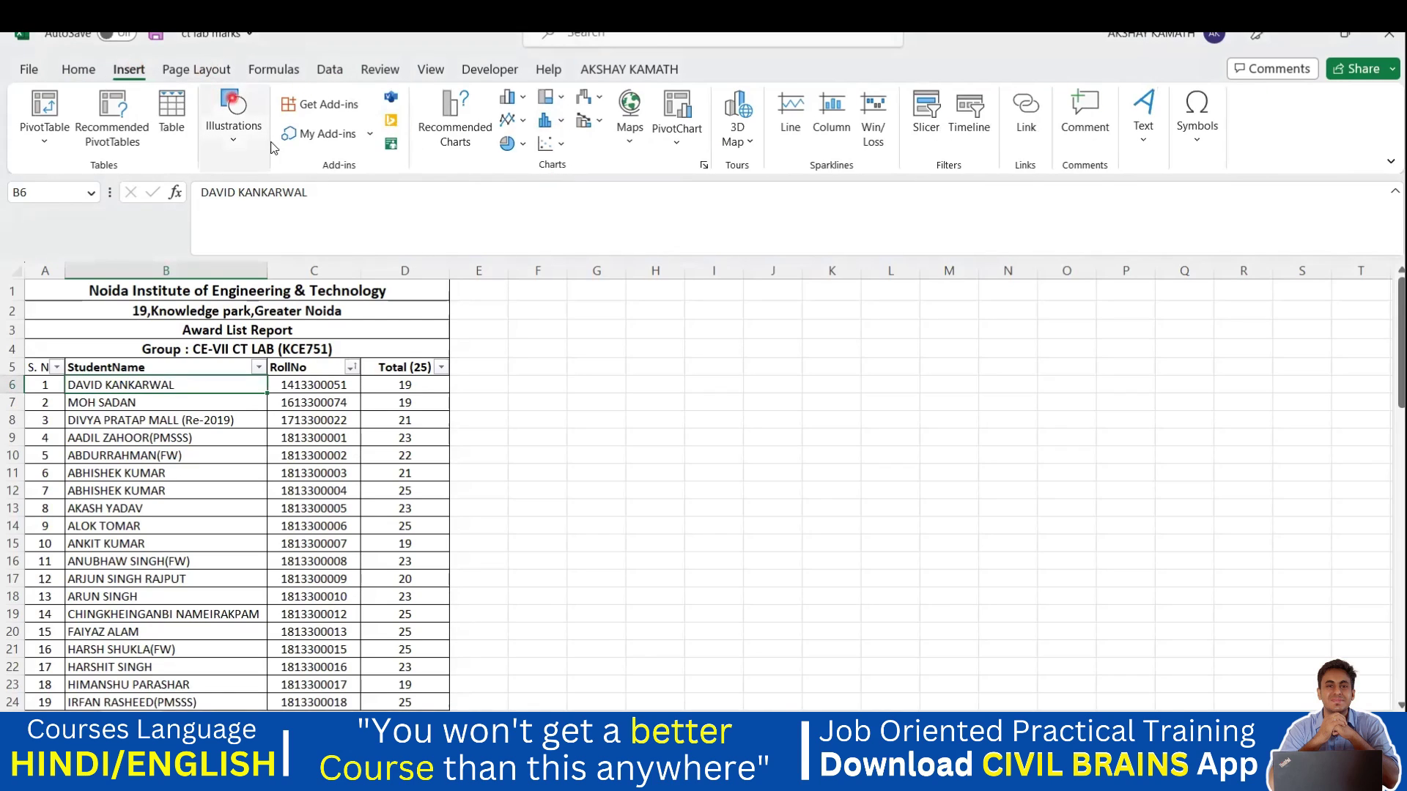
Switch to the Excel Course Sheet workbook and view the Shortcut Commands tables at the start of the sheet
left_click(1070, 575)
mouse_move(949, 776)
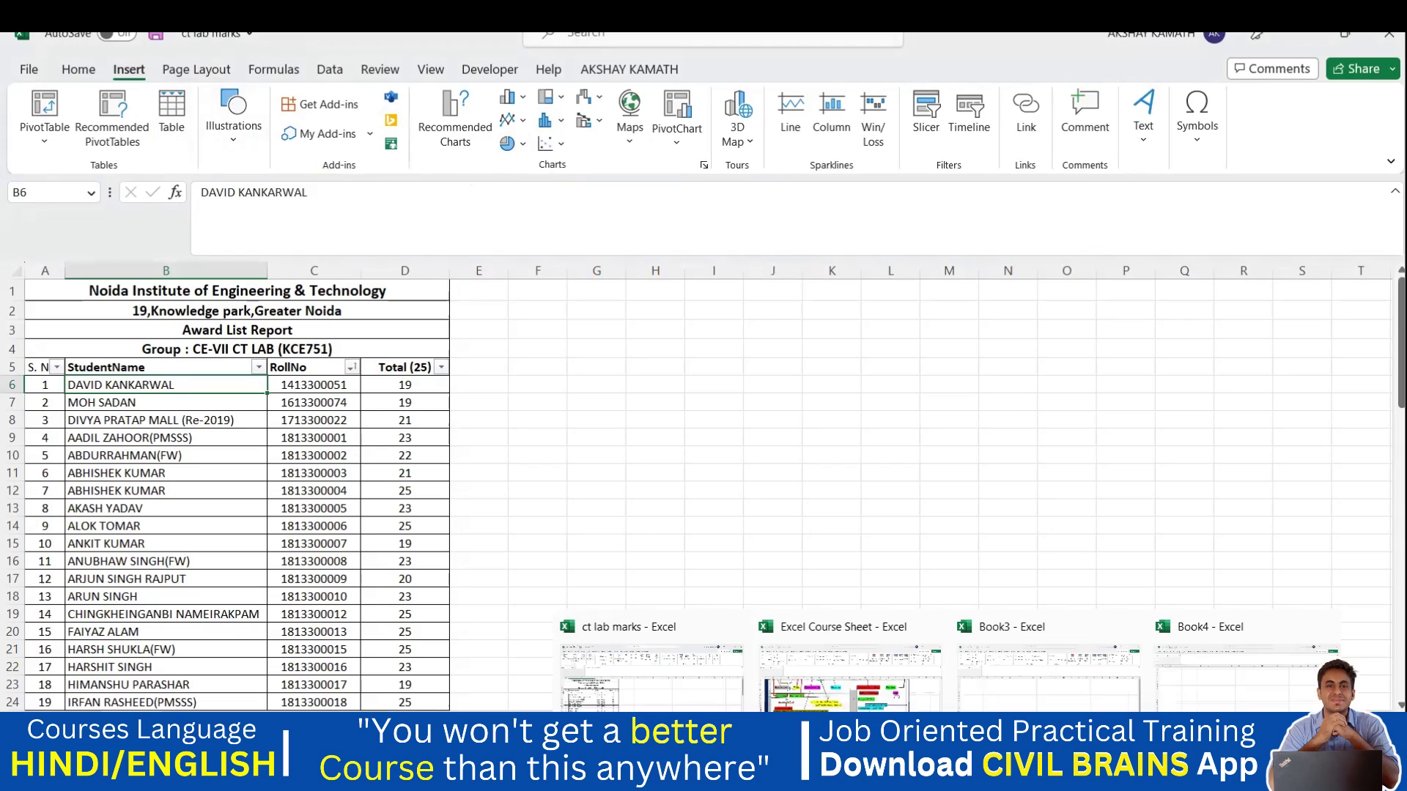
left_click(687, 704)
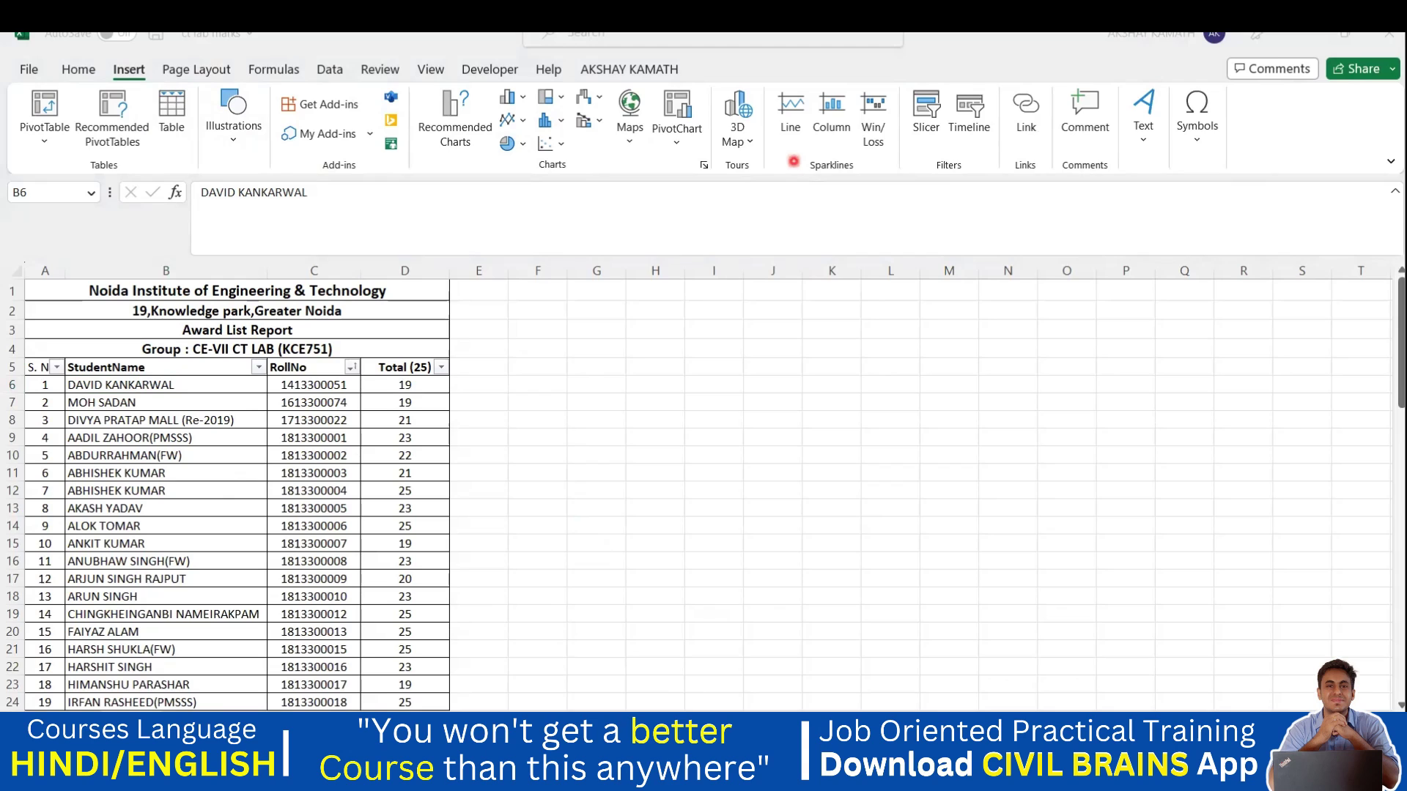
mouse_move(909, 775)
left_click(889, 622)
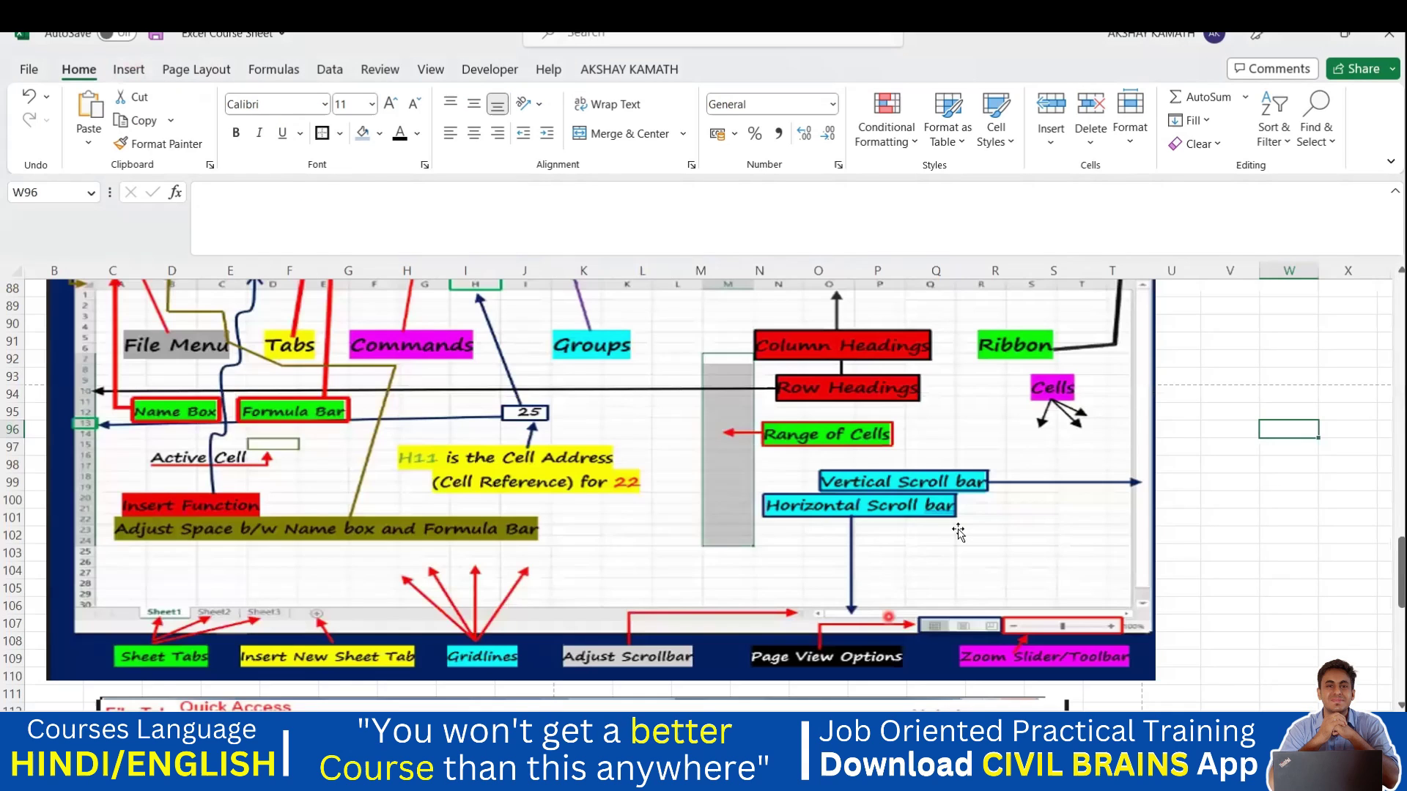
scroll(959, 533, "up", 20)
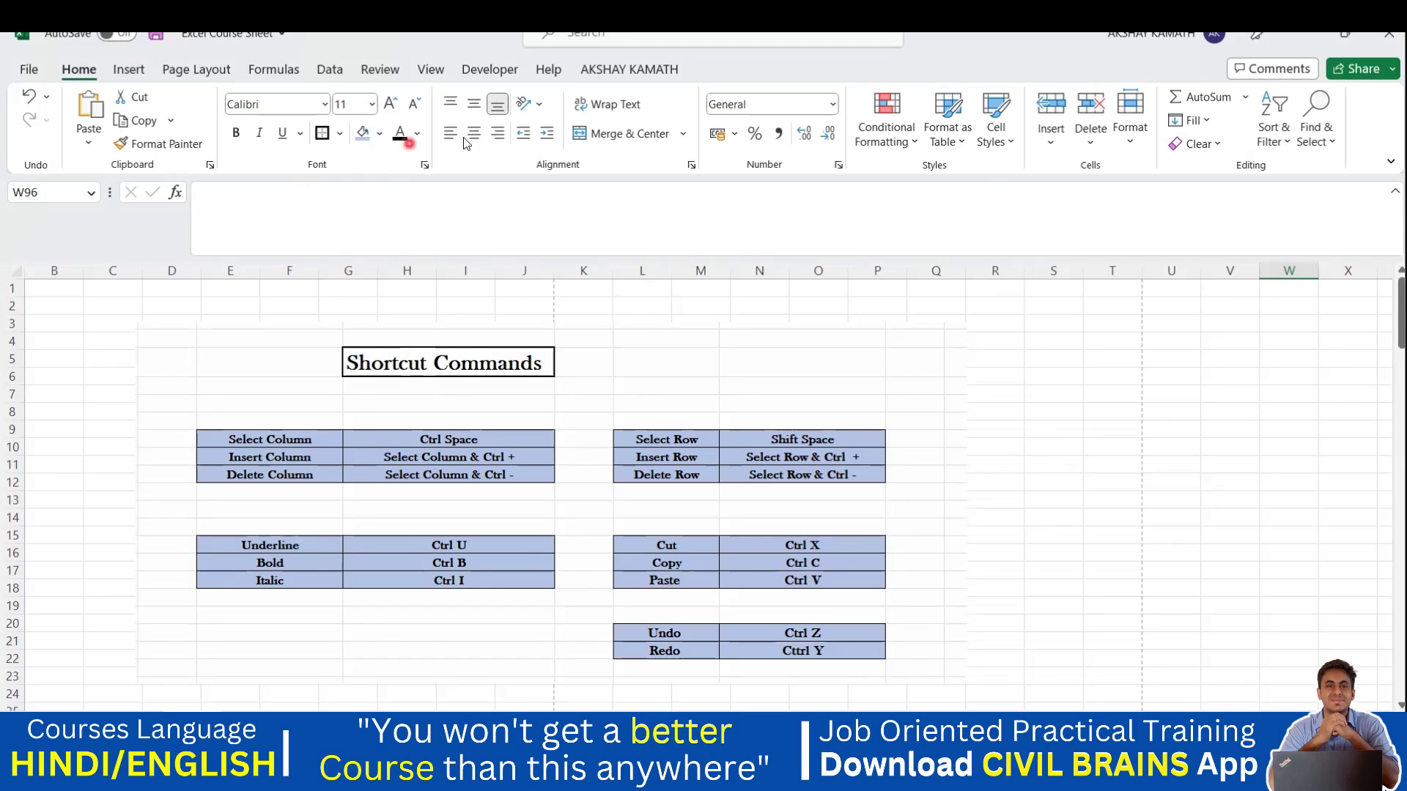
View the ribbon commands for Formulas, Data and Insert in turn
left_click(278, 72)
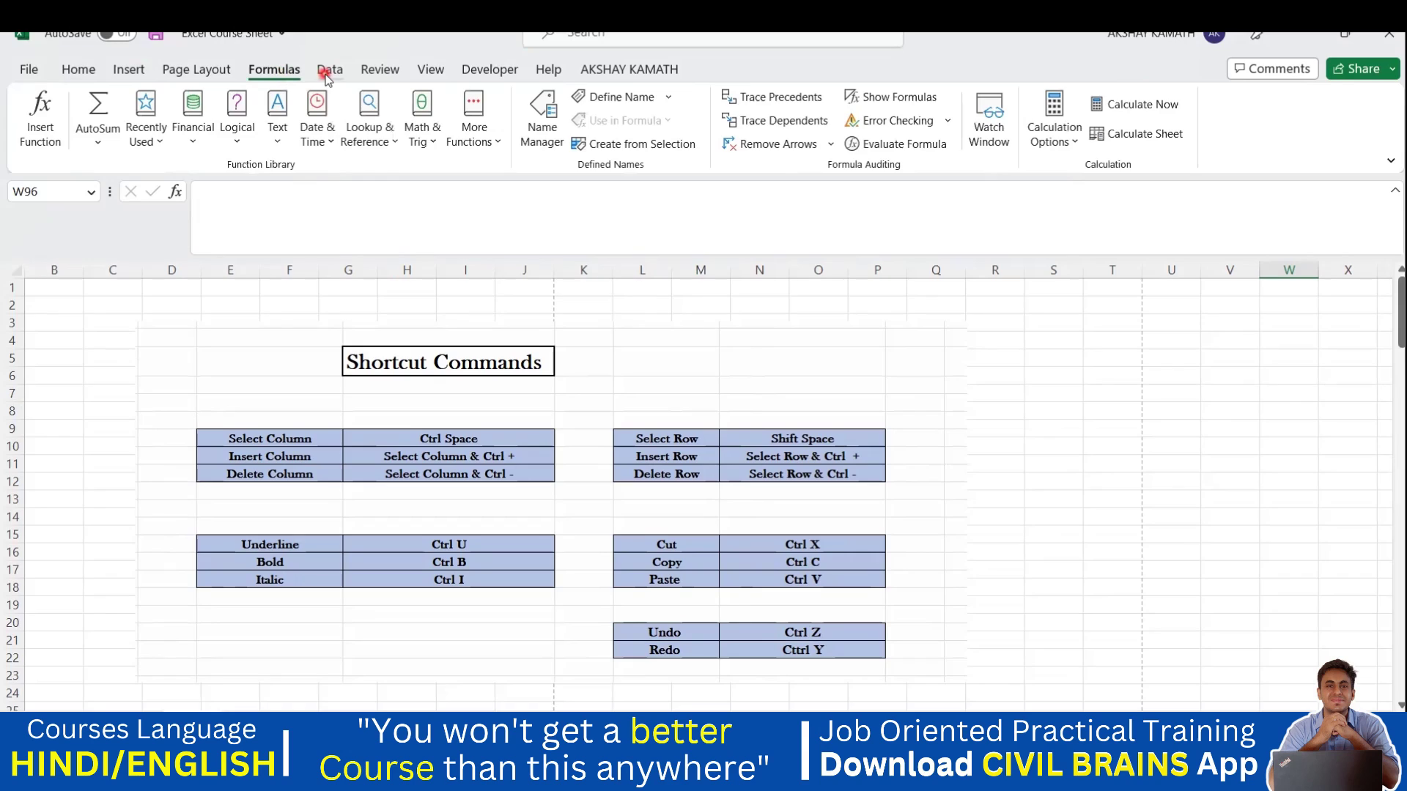
left_click(328, 73)
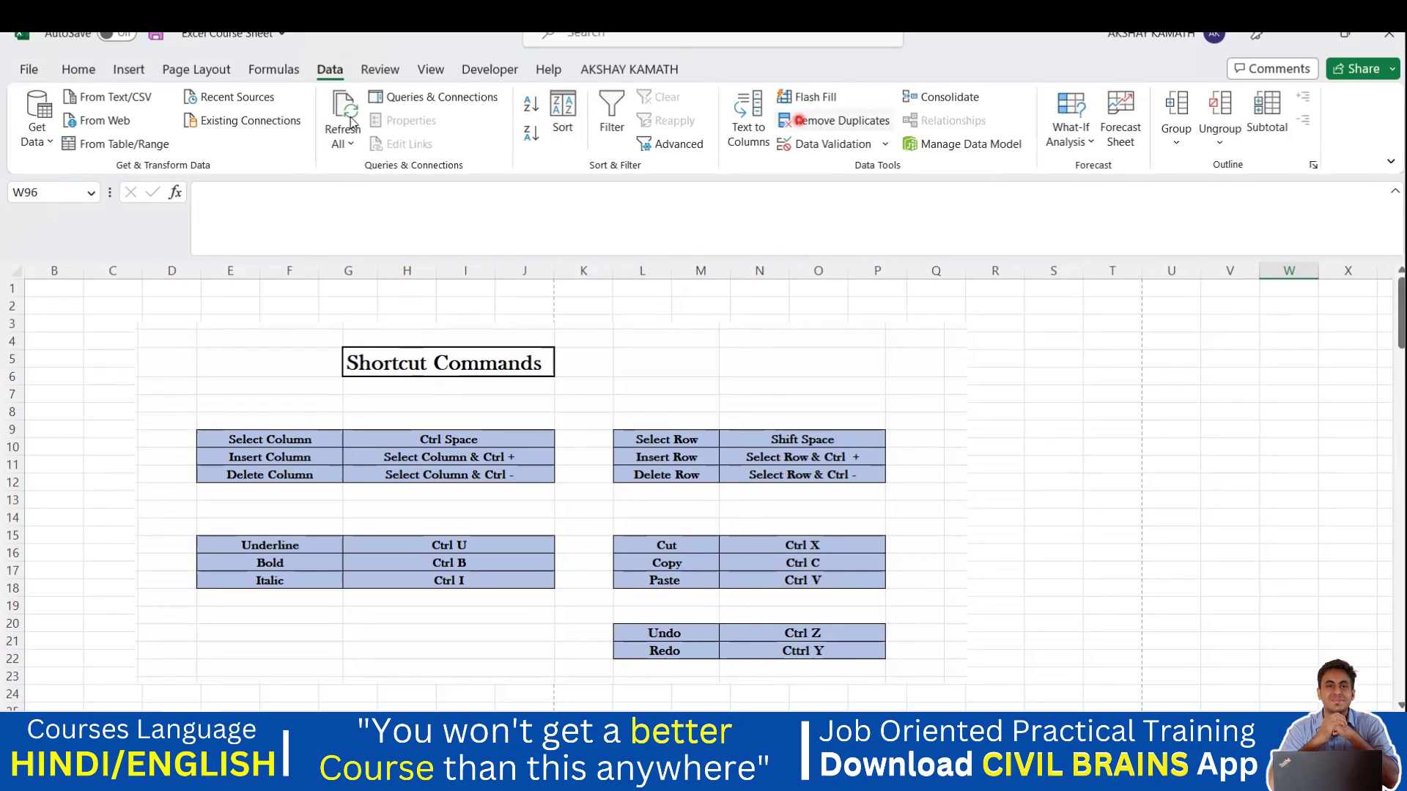
left_click(136, 70)
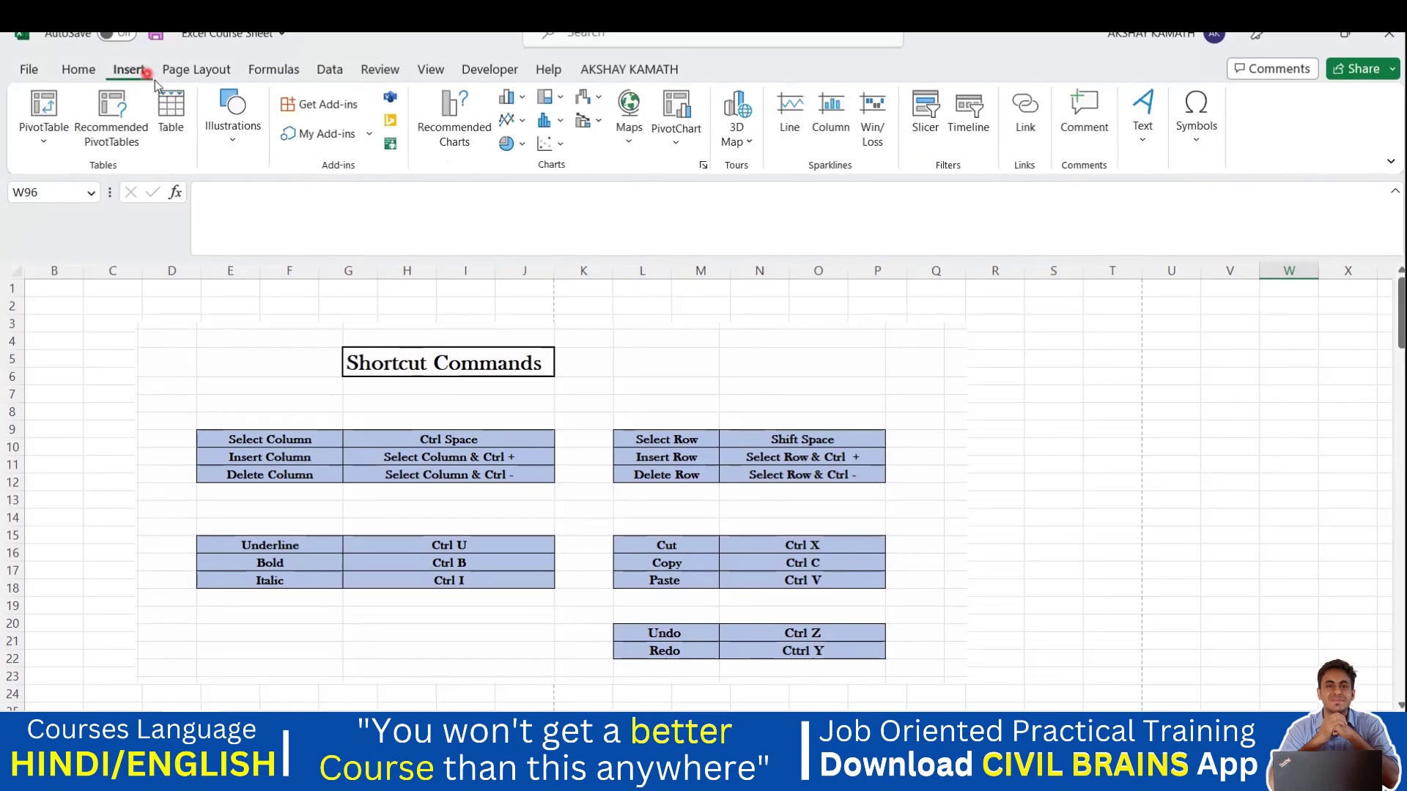